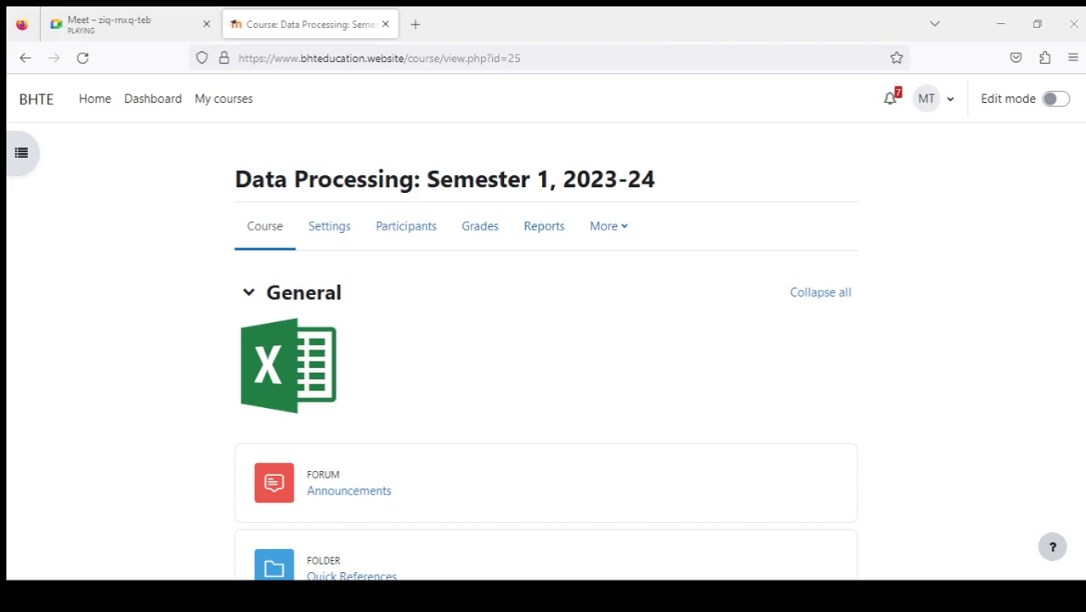
- From Week 12, open the Lesson 5 book and the Files for Lesson 5 folder in new tabs
{"action": "scroll", "coordinate": [531, 456], "scroll_direction": "down", "scroll_amount": 10}
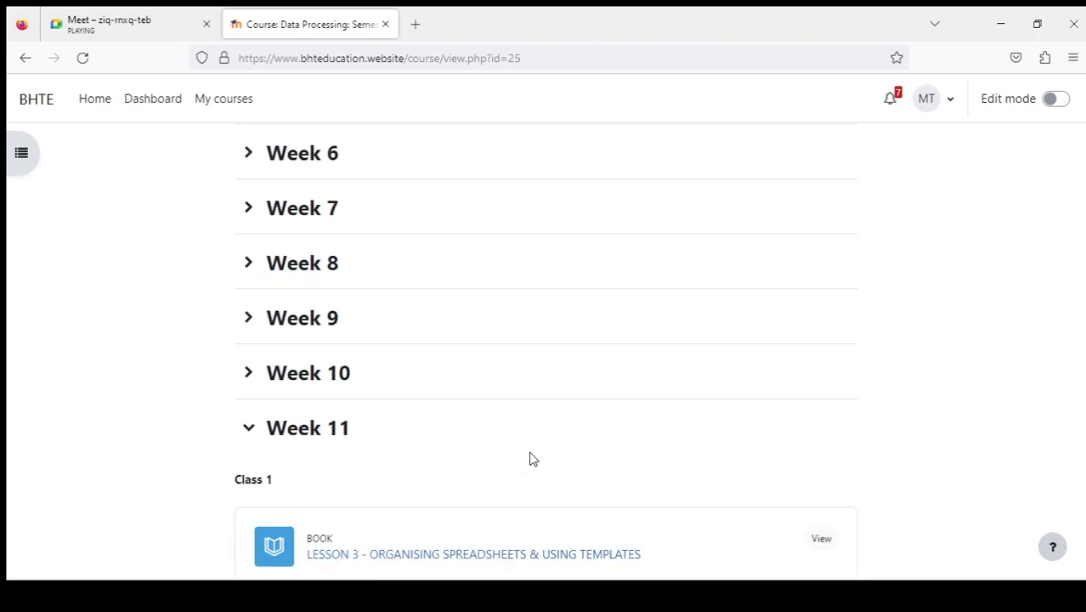
{"action": "scroll", "coordinate": [531, 458], "scroll_direction": "down", "scroll_amount": 5}
{"action": "scroll", "coordinate": [532, 459], "scroll_direction": "down", "scroll_amount": 10}
{"action": "scroll", "coordinate": [532, 459], "scroll_direction": "up", "scroll_amount": 5}
{"action": "scroll", "coordinate": [532, 459], "scroll_direction": "up", "scroll_amount": 3}
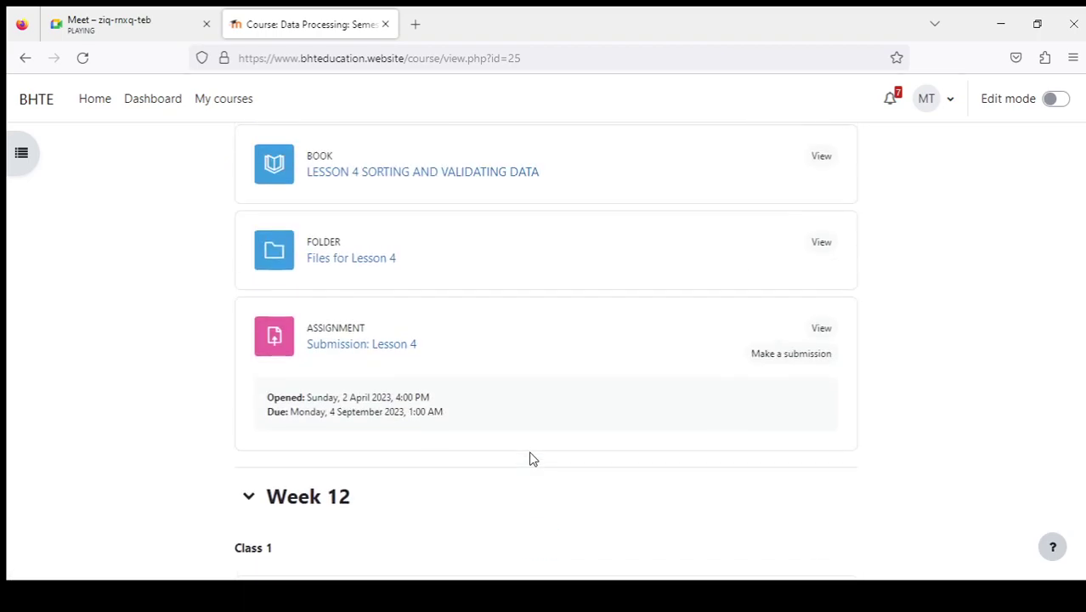
{"action": "scroll", "coordinate": [532, 458], "scroll_direction": "down", "scroll_amount": 2}
{"action": "scroll", "coordinate": [529, 459], "scroll_direction": "down", "scroll_amount": 3}
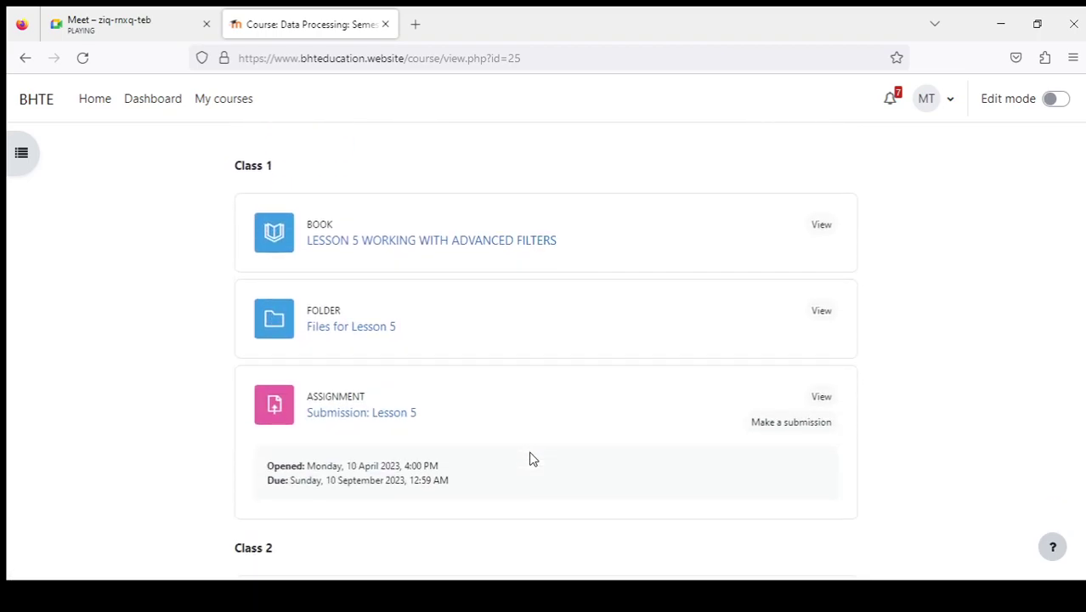
{"action": "left_click", "coordinate": [402, 243]}
{"action": "middle_click", "coordinate": [363, 331]}
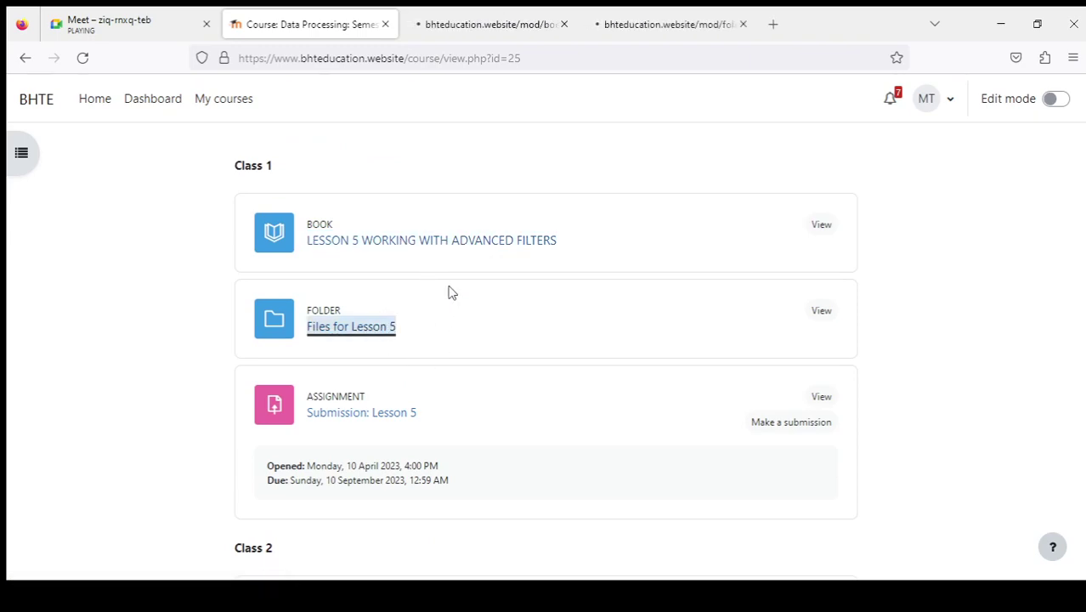
- In Meet, dismiss the screen-sharing error and try presenting a single window
{"action": "left_click", "coordinate": [127, 27]}
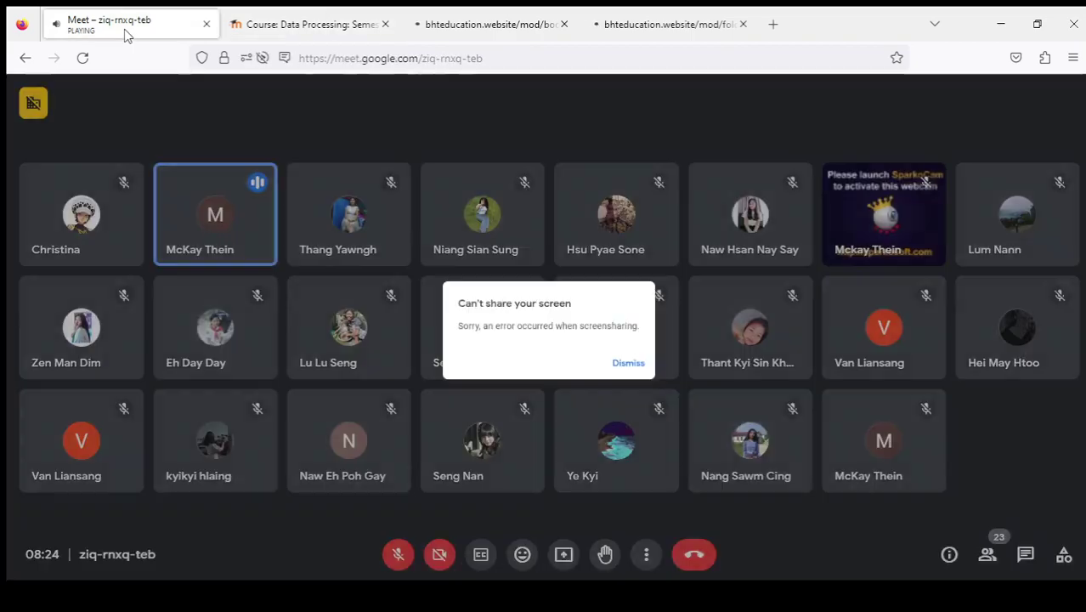
{"action": "left_click", "coordinate": [645, 374]}
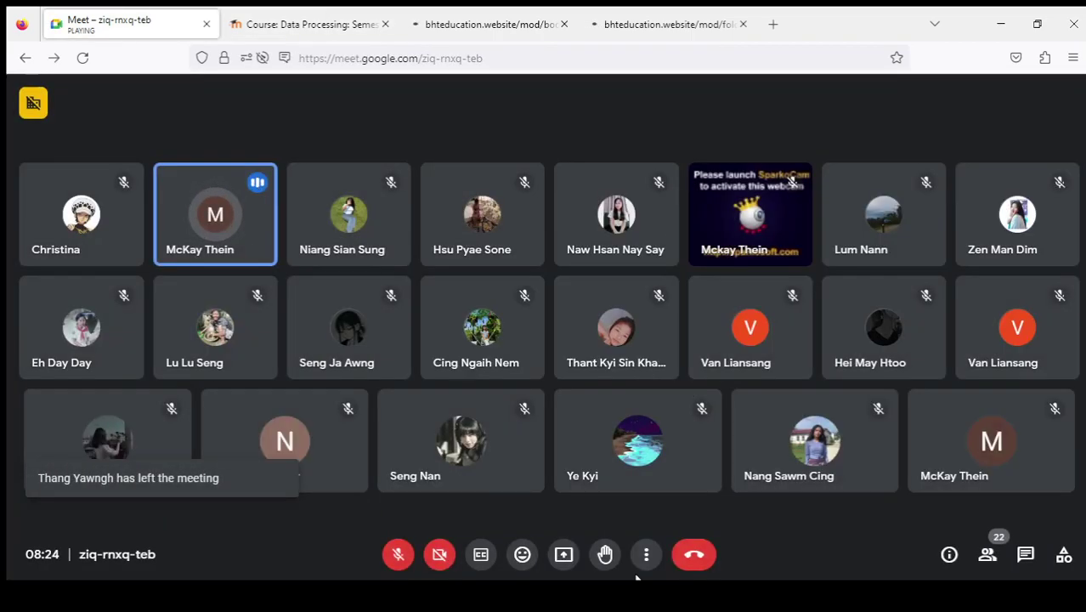
{"action": "left_click", "coordinate": [563, 553]}
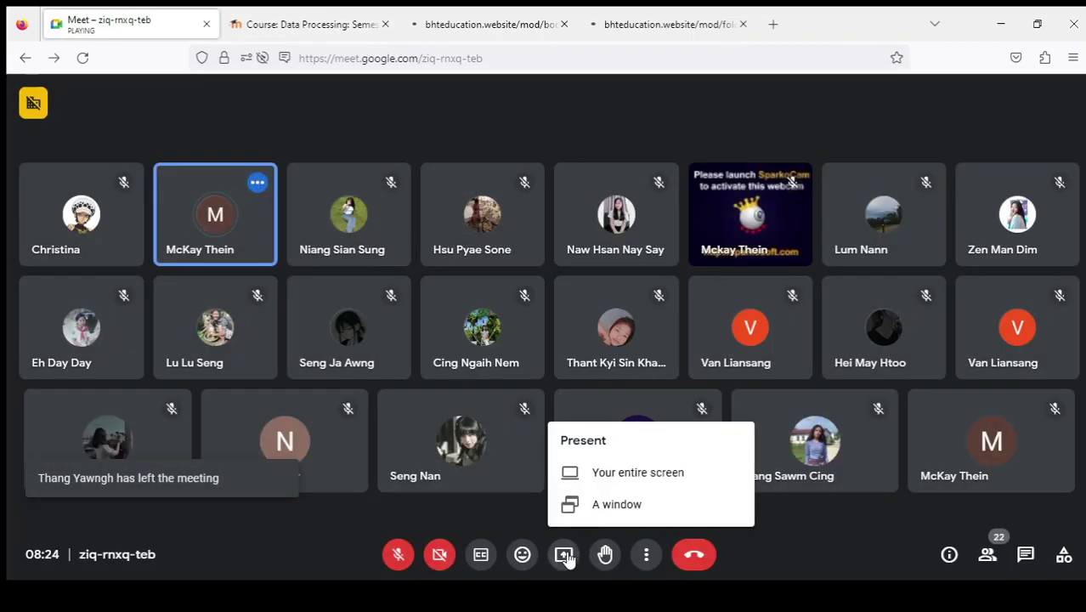
{"action": "left_click", "coordinate": [611, 507]}
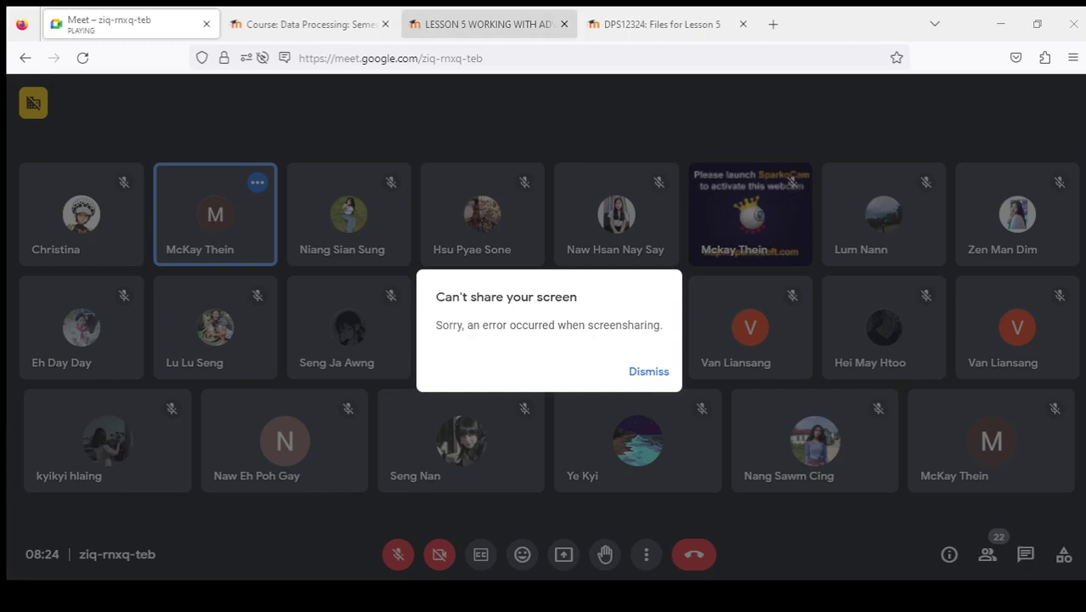
- When that fails, dismiss the error again and present your entire screen
{"action": "left_click", "coordinate": [488, 23]}
{"action": "left_click", "coordinate": [129, 25]}
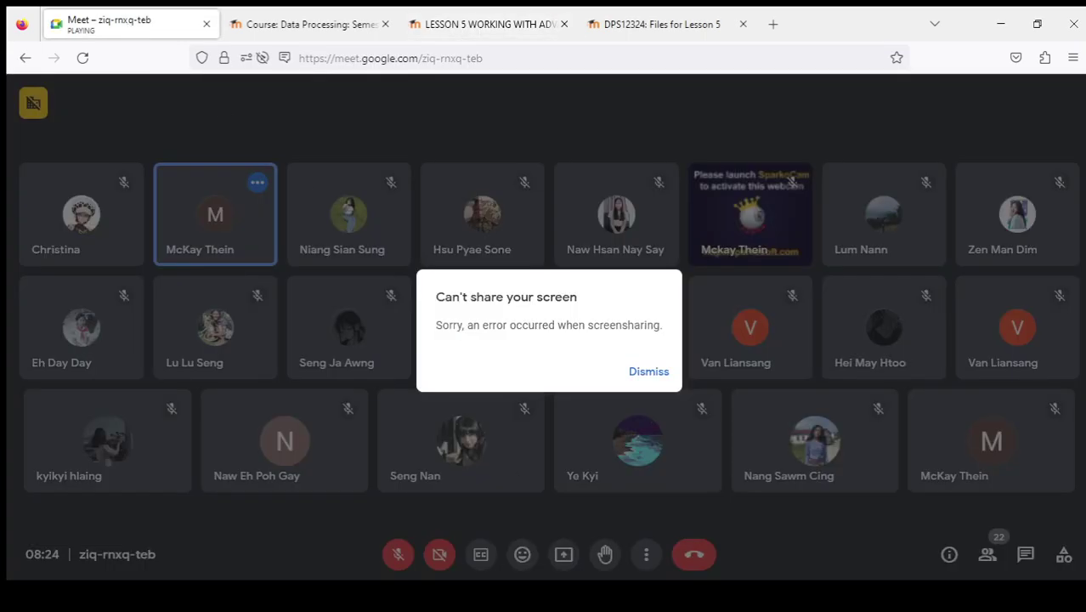
{"action": "left_click", "coordinate": [655, 372]}
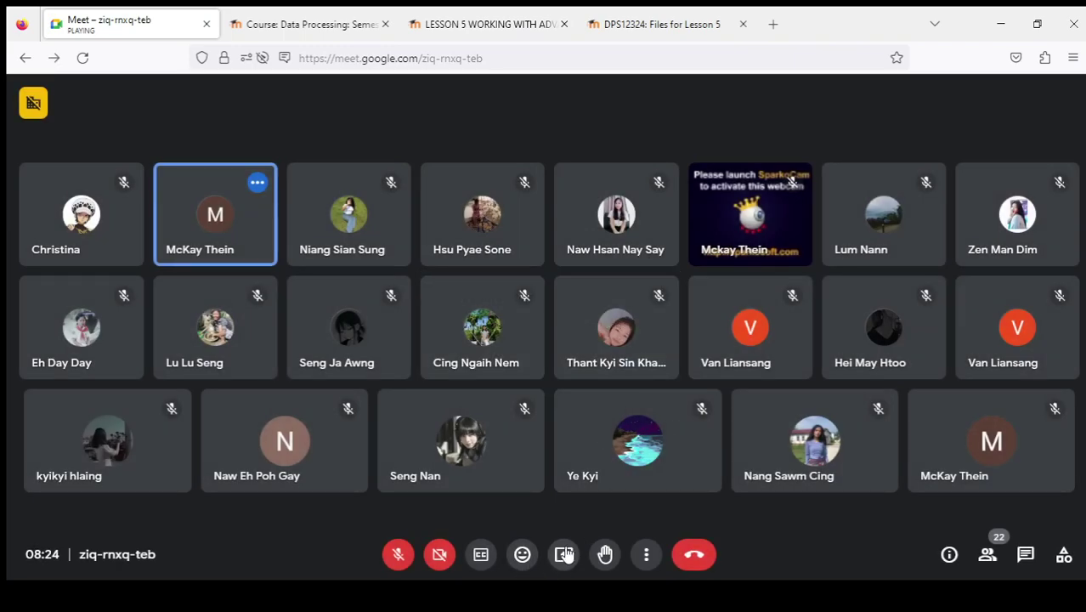
{"action": "left_click", "coordinate": [563, 553]}
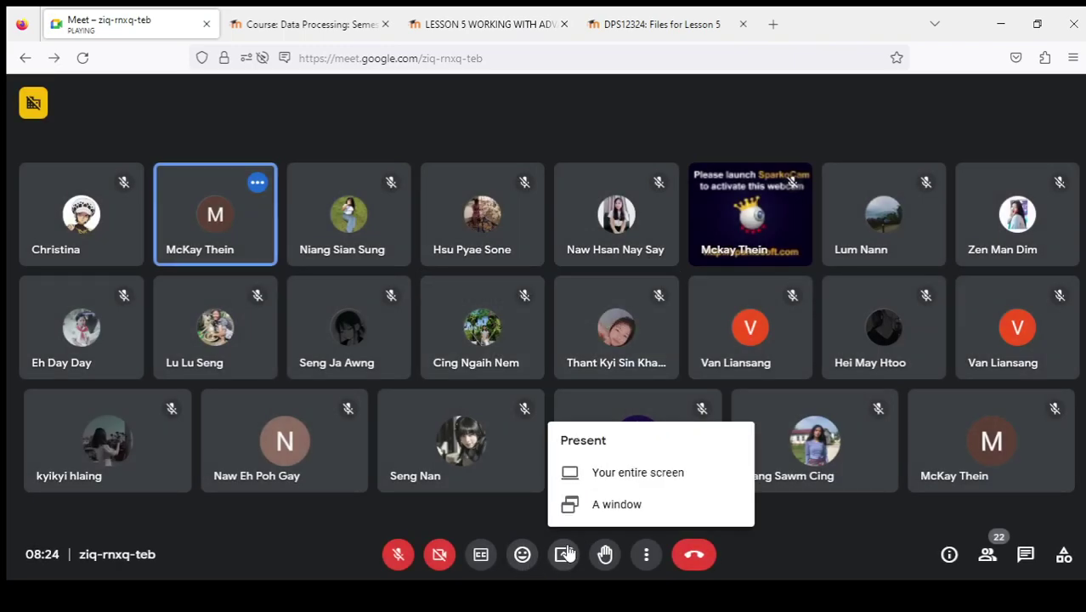
{"action": "left_click", "coordinate": [605, 476]}
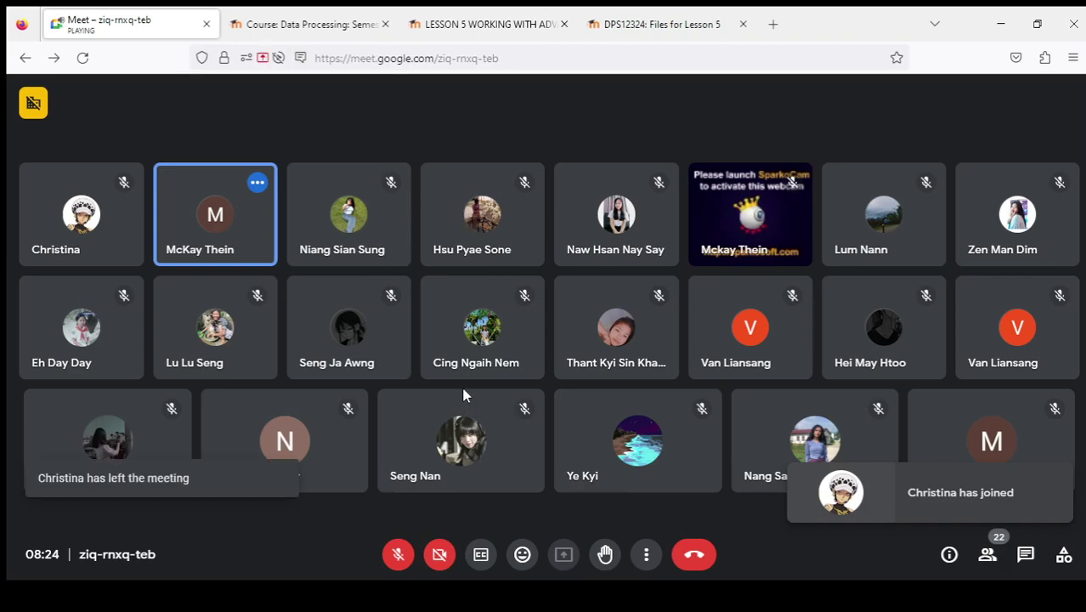
- Open chapter 5.1 EXTRACTING WITH FILTERS from the Lesson 5 book's table of contents
{"action": "left_click", "coordinate": [333, 26]}
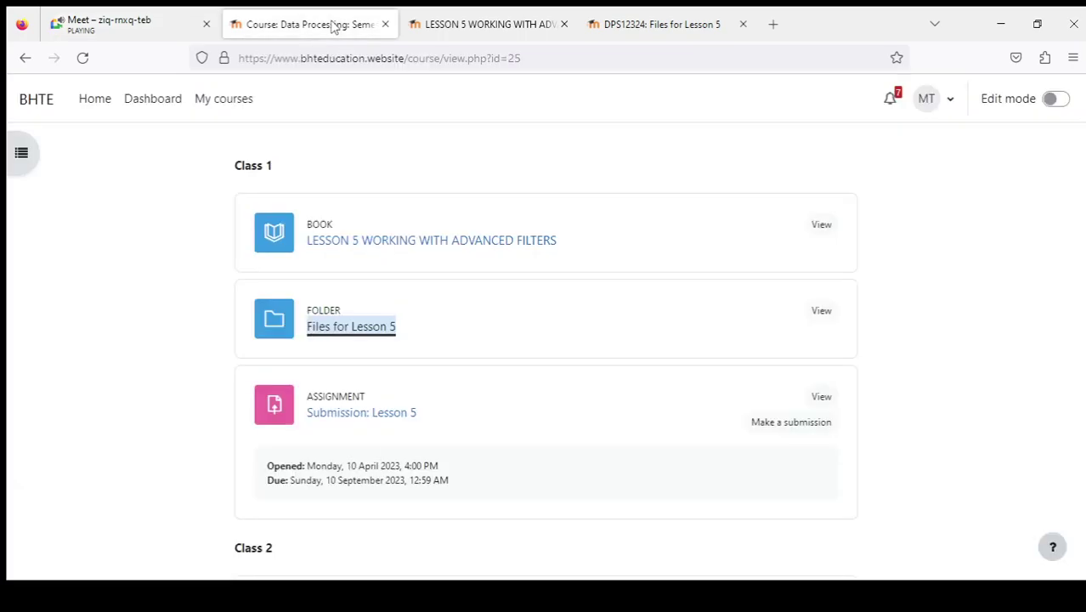
{"action": "left_click", "coordinate": [497, 31]}
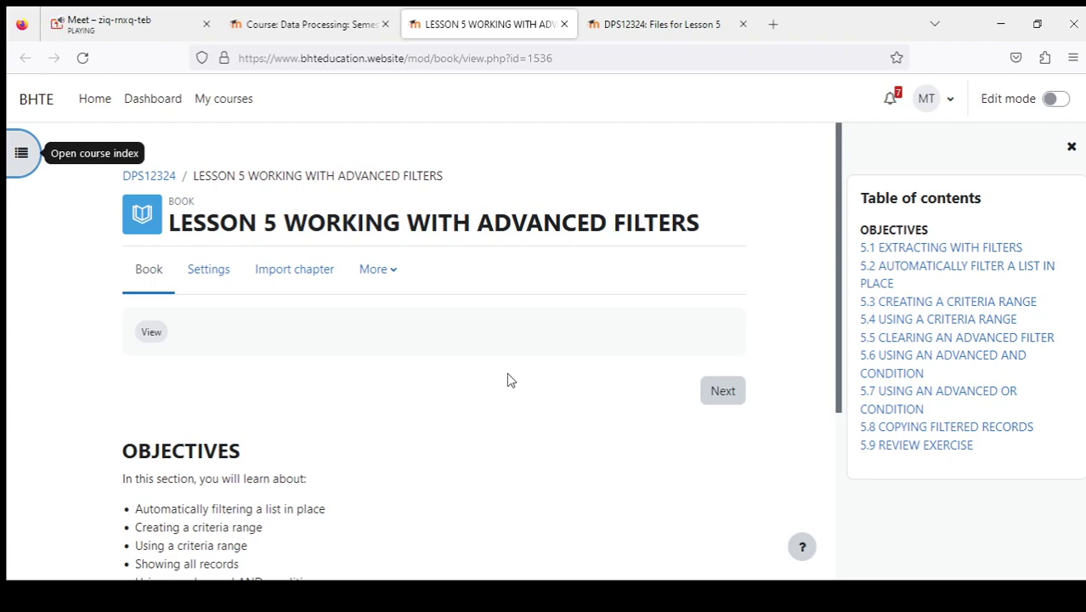
{"action": "scroll", "coordinate": [506, 379], "scroll_direction": "down", "scroll_amount": 3}
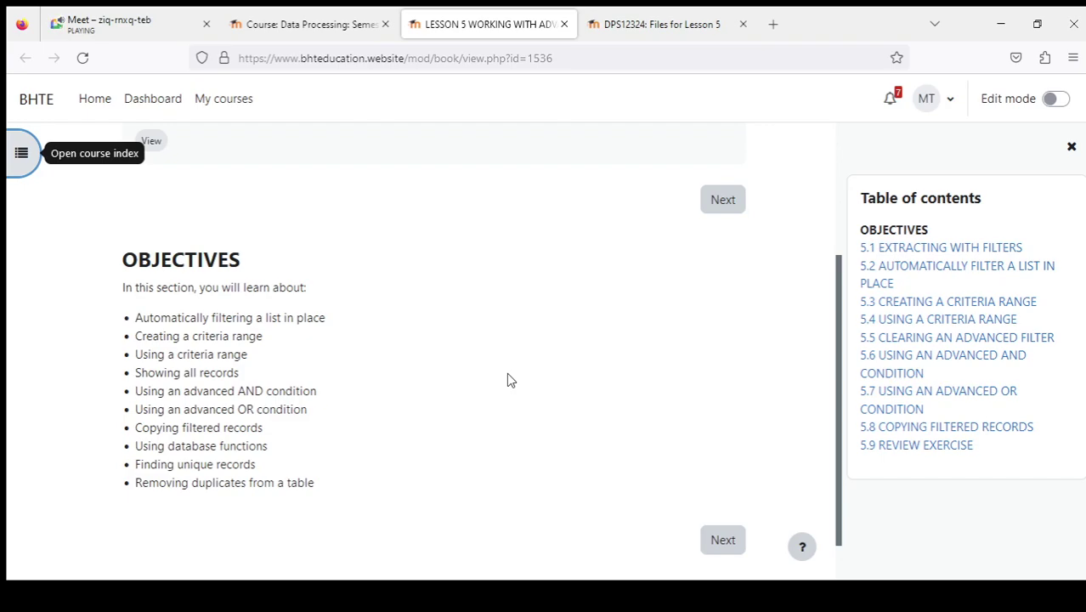
{"action": "left_click", "coordinate": [948, 249]}
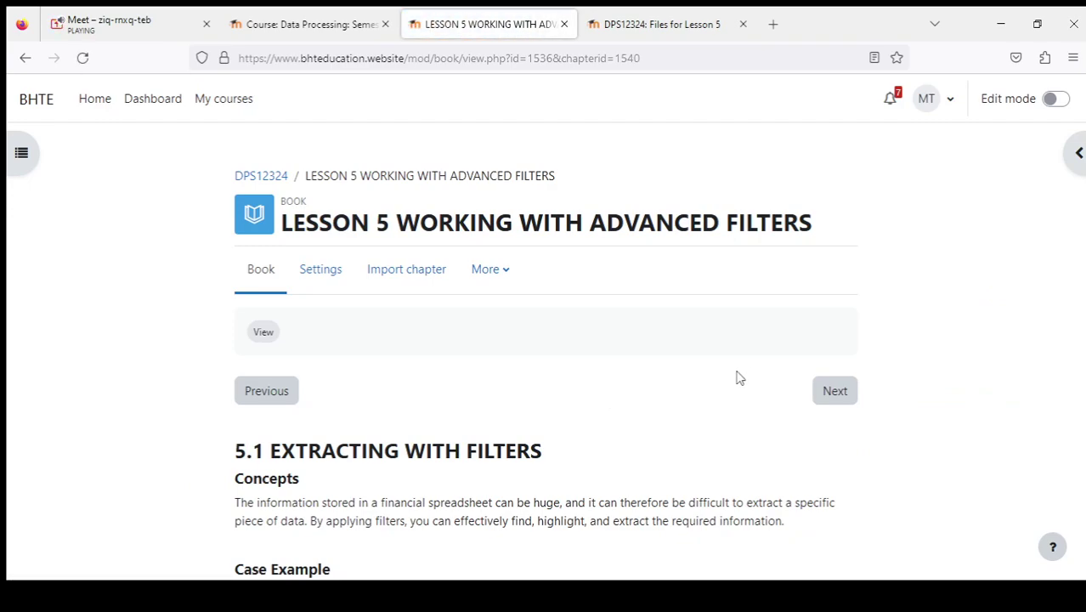
{"action": "scroll", "coordinate": [752, 376], "scroll_direction": "down", "scroll_amount": 3}
{"action": "scroll", "coordinate": [737, 377], "scroll_direction": "down", "scroll_amount": 2}
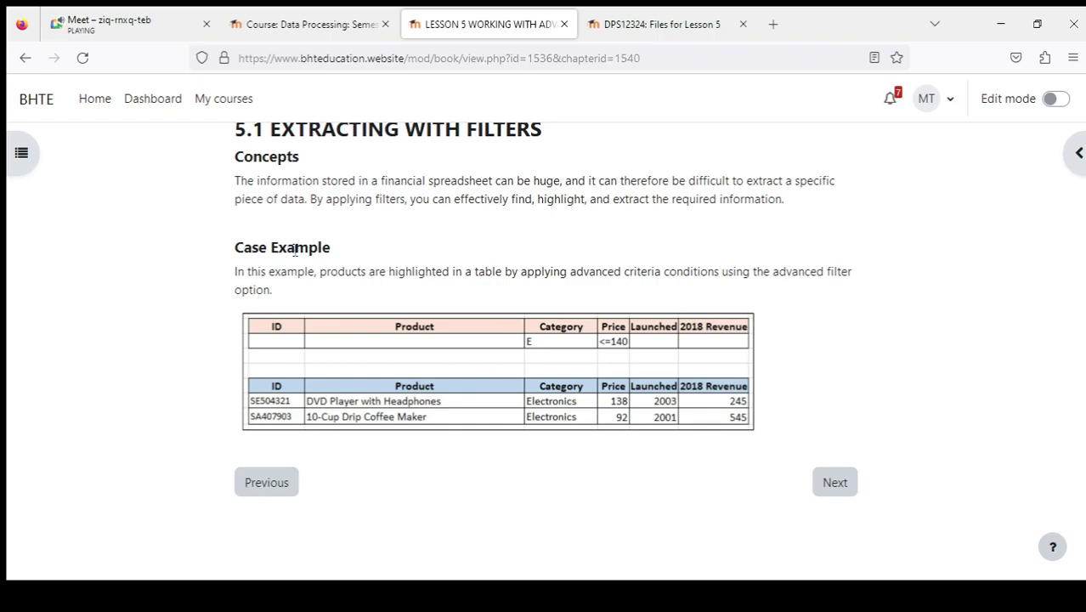
{"action": "scroll", "coordinate": [311, 261], "scroll_direction": "up", "scroll_amount": 2}
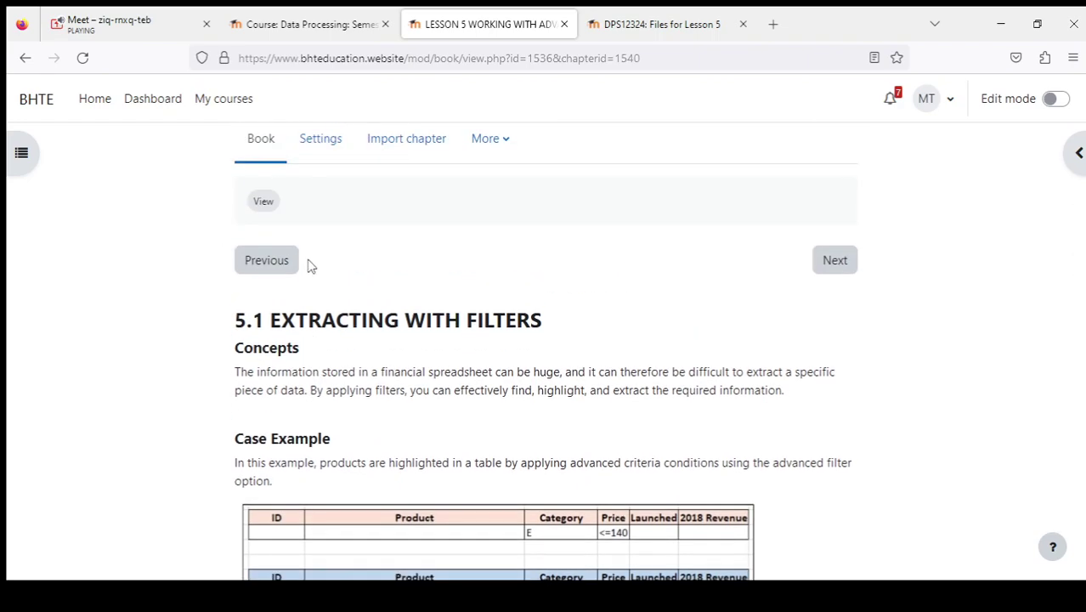
{"action": "scroll", "coordinate": [412, 332], "scroll_direction": "up", "scroll_amount": 2}
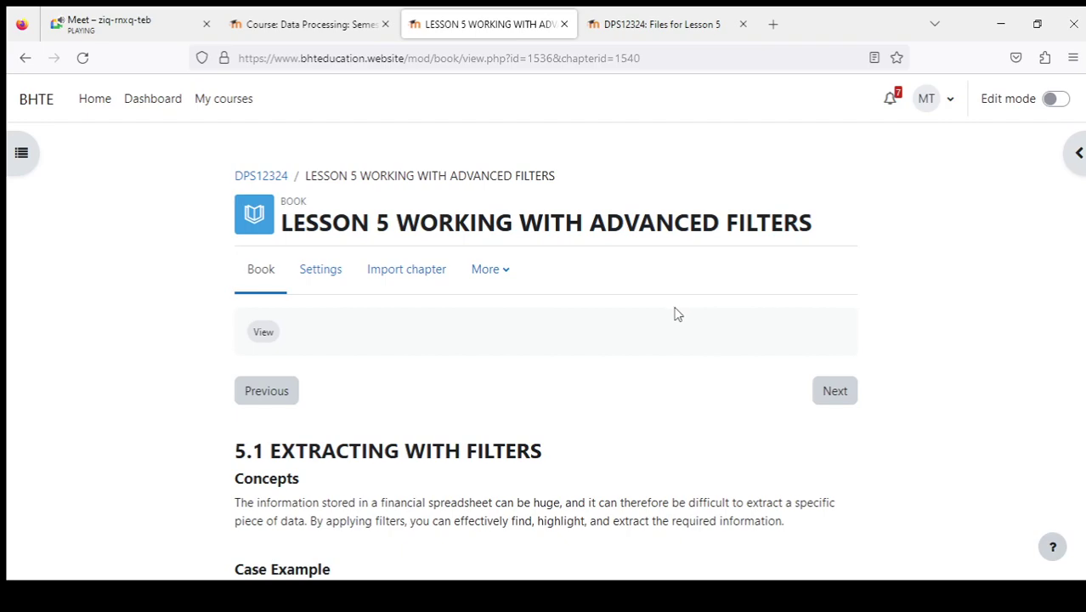
- Scroll to the 5.1 Case Example table with Category E and Price <=140 criteria
{"action": "scroll", "coordinate": [677, 309], "scroll_direction": "down", "scroll_amount": 3}
{"action": "scroll", "coordinate": [677, 310], "scroll_direction": "down", "scroll_amount": 2}
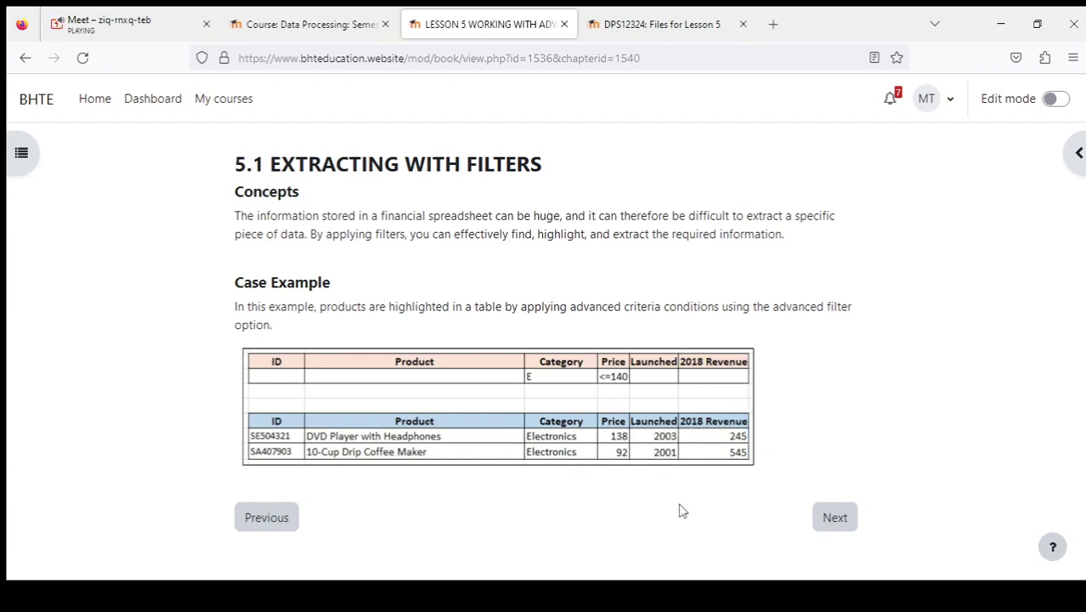
- Advance to chapter 5.2 and reload the Files for Lesson 5 folder page
{"action": "left_click", "coordinate": [824, 525]}
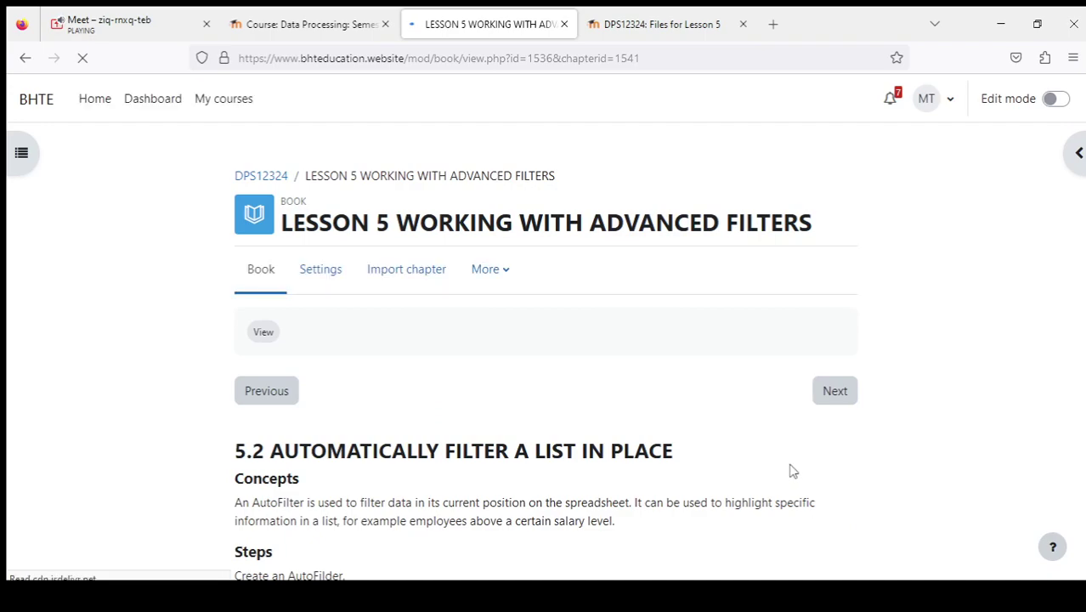
{"action": "scroll", "coordinate": [792, 470], "scroll_direction": "down", "scroll_amount": 3}
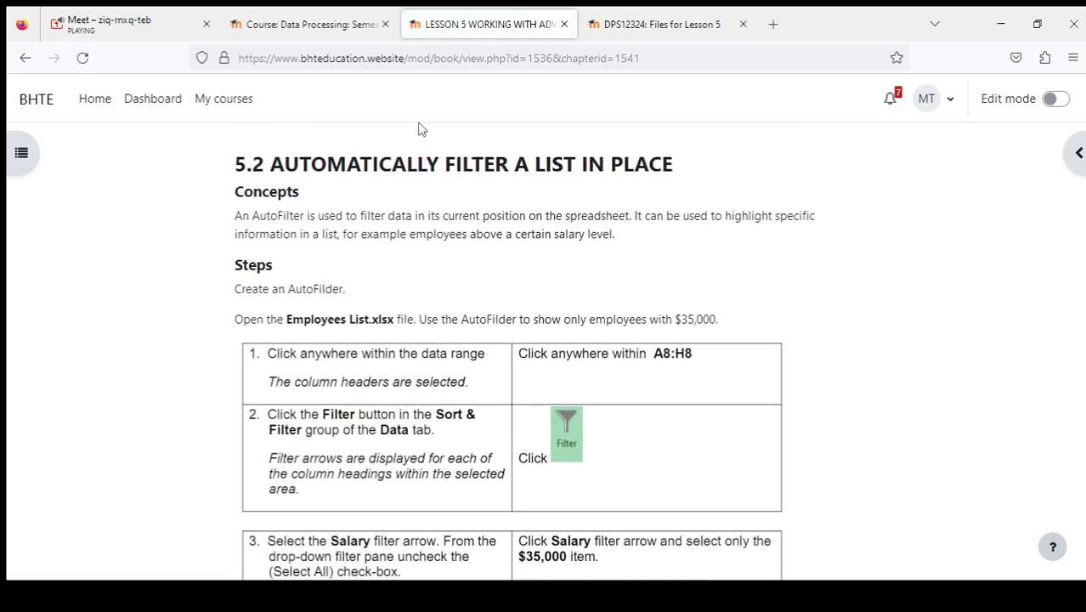
{"action": "left_click", "coordinate": [627, 26]}
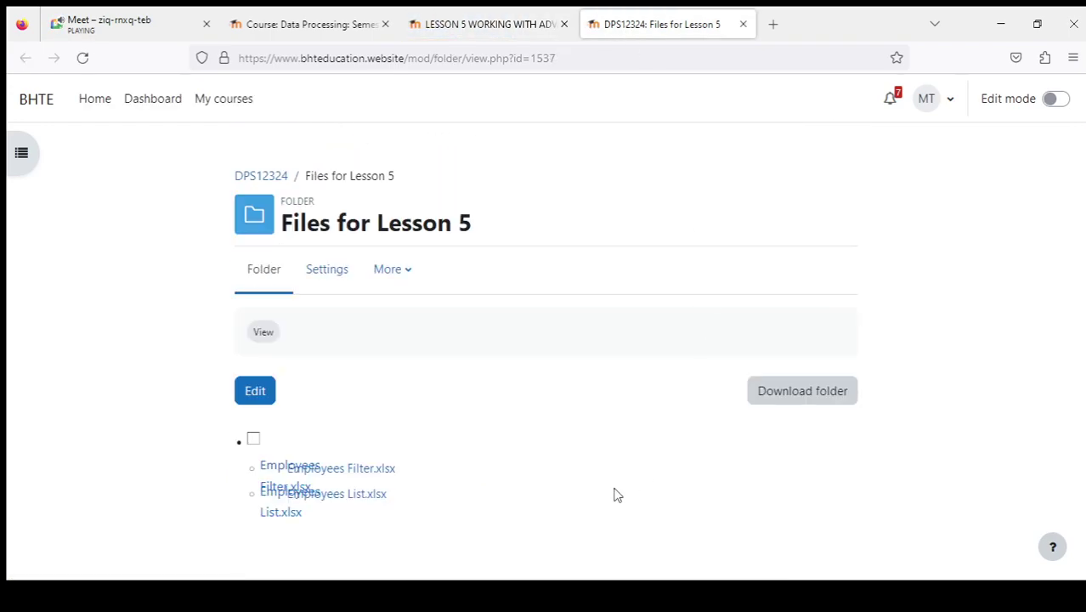
{"action": "scroll", "coordinate": [473, 509], "scroll_direction": "down", "scroll_amount": 1}
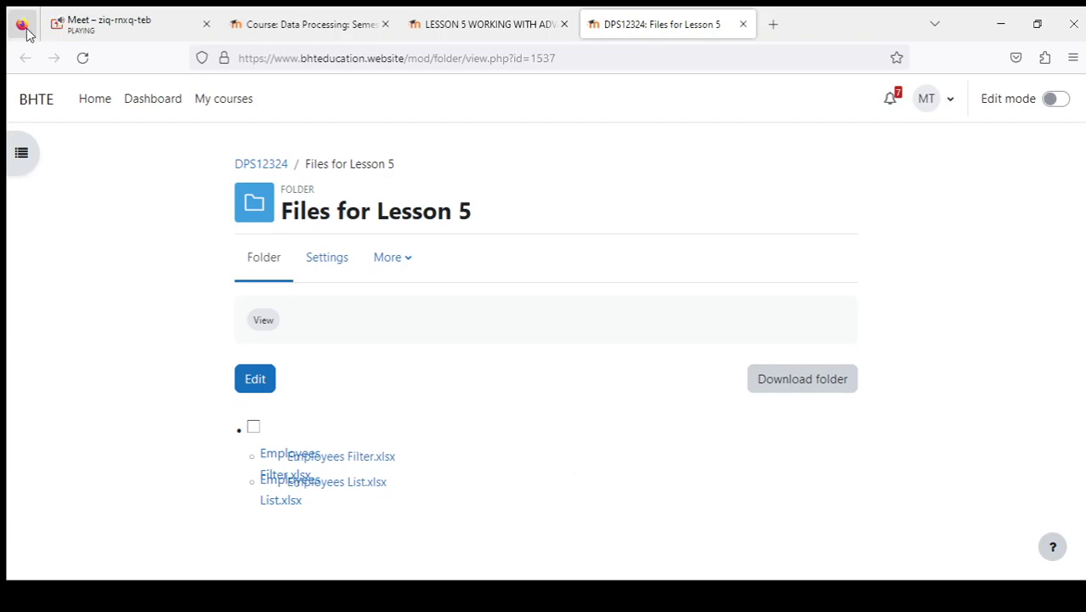
{"action": "left_click", "coordinate": [84, 59]}
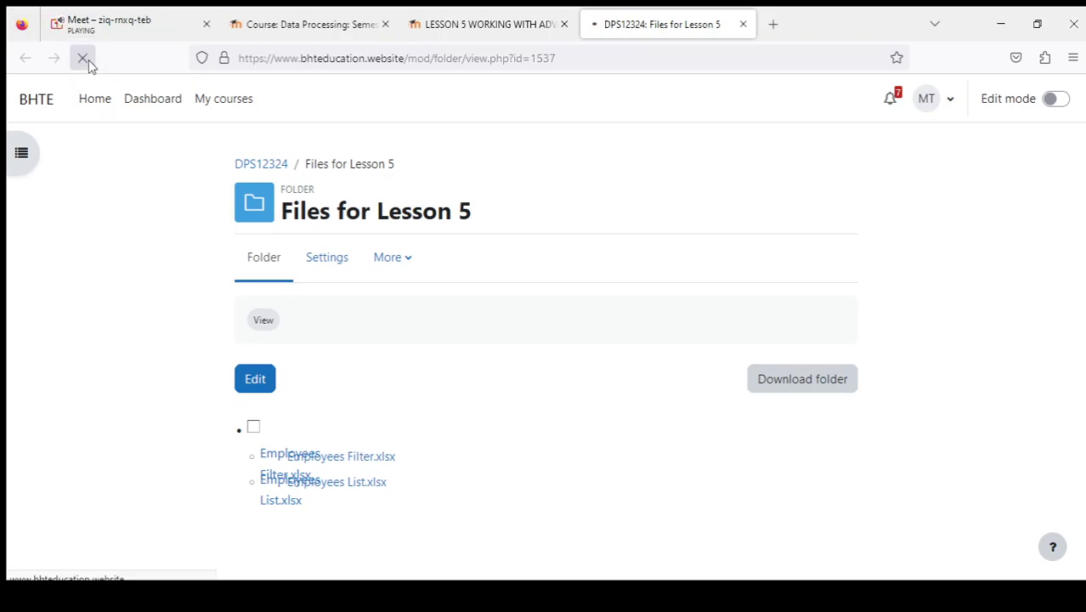
- Download Employees List.xlsx and switch to it open in Excel
{"action": "left_click", "coordinate": [336, 483]}
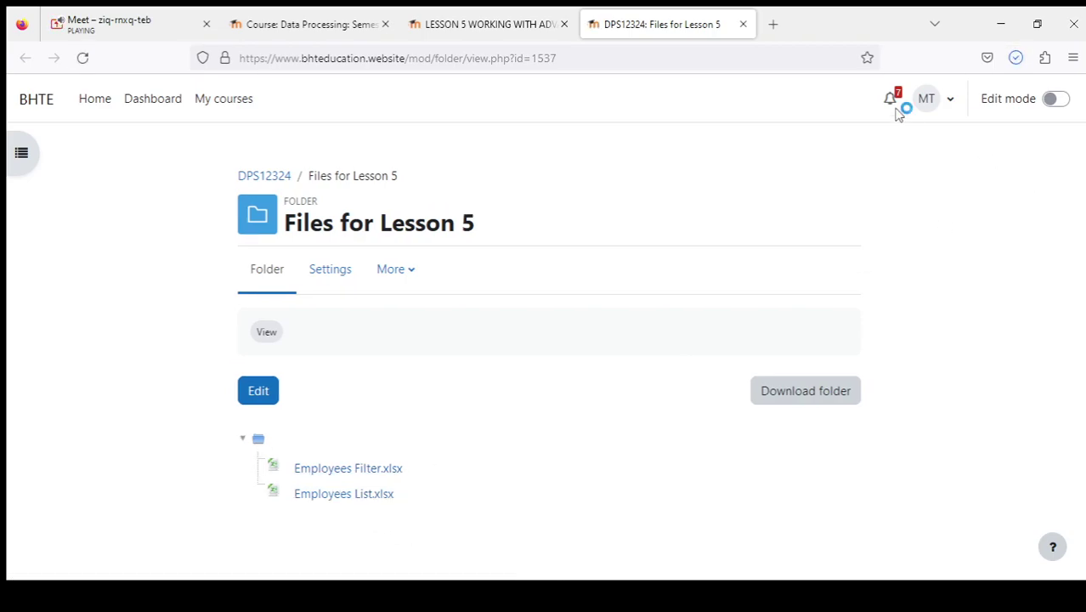
{"action": "left_click", "coordinate": [489, 24]}
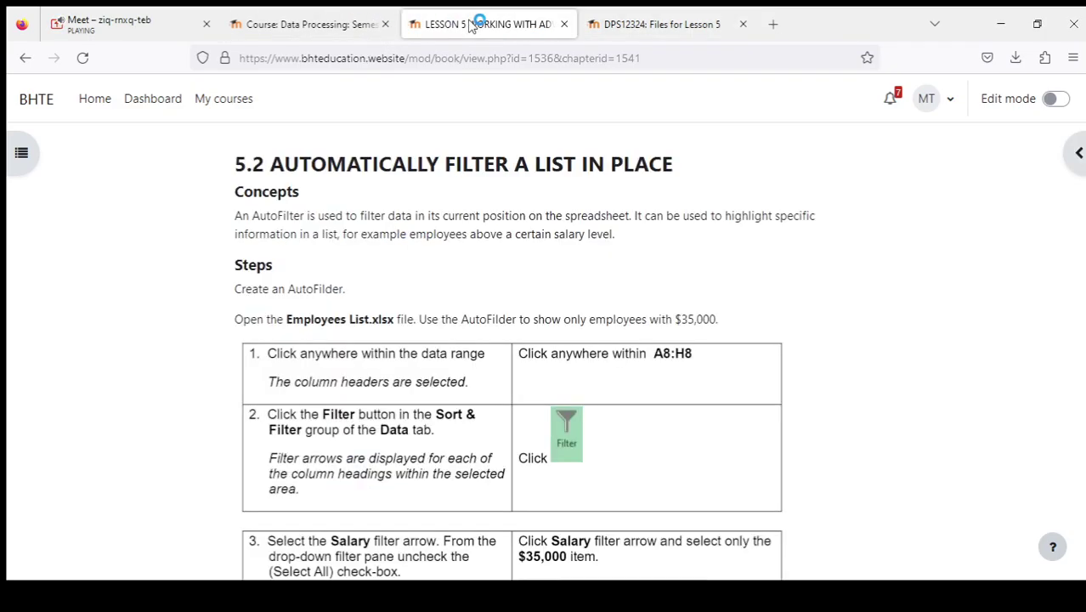
{"action": "scroll", "coordinate": [841, 379], "scroll_direction": "down", "scroll_amount": 2}
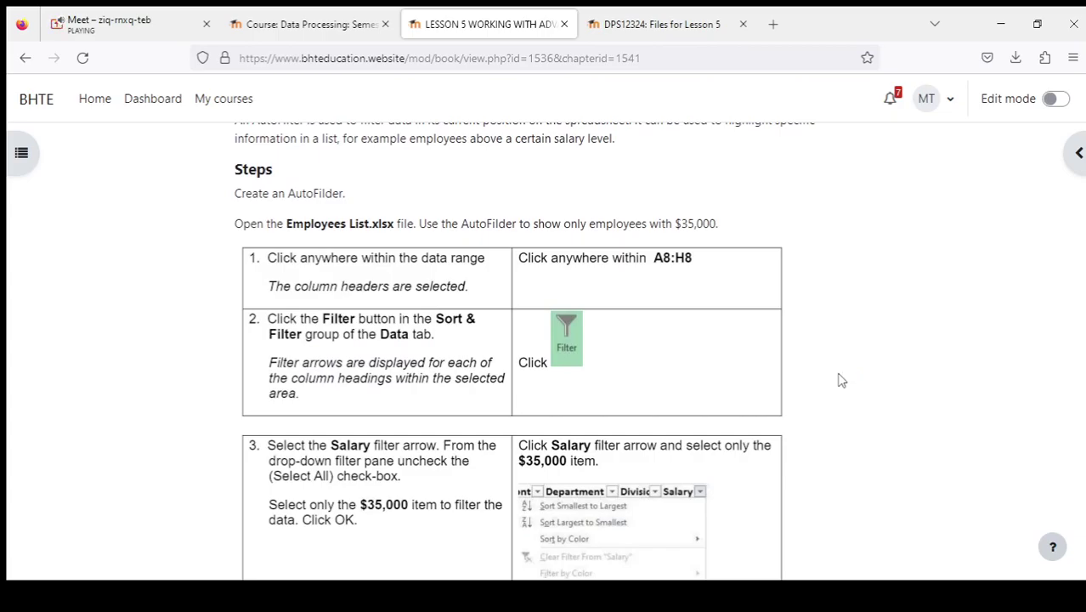
{"action": "key", "text": "alt+Tab"}
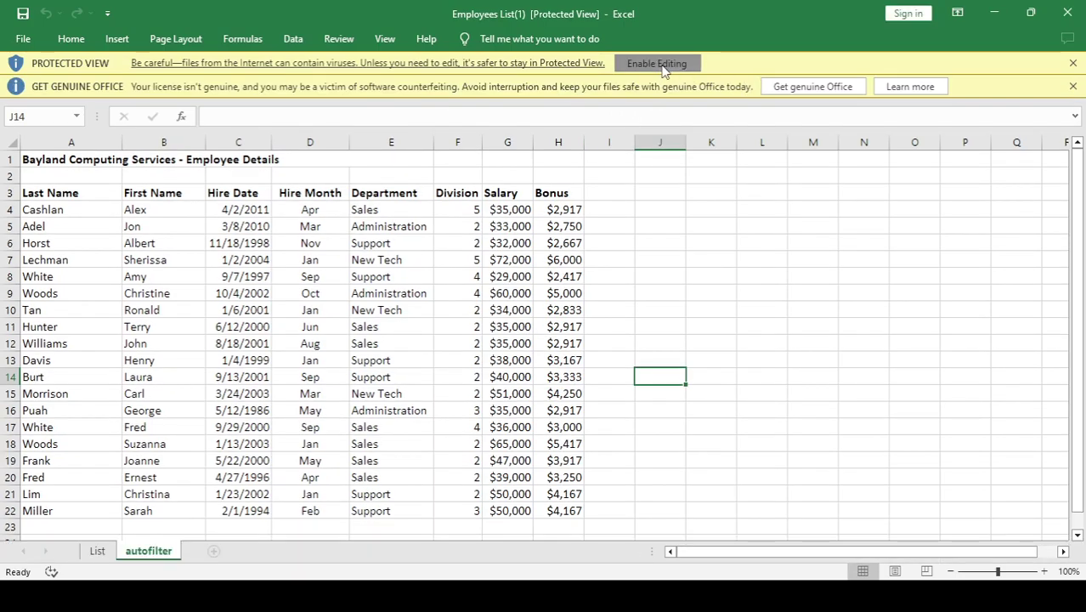
- Enable editing on Employees List.xlsx, select a cell in the employee list, and show the Data tab
{"action": "left_click", "coordinate": [663, 71]}
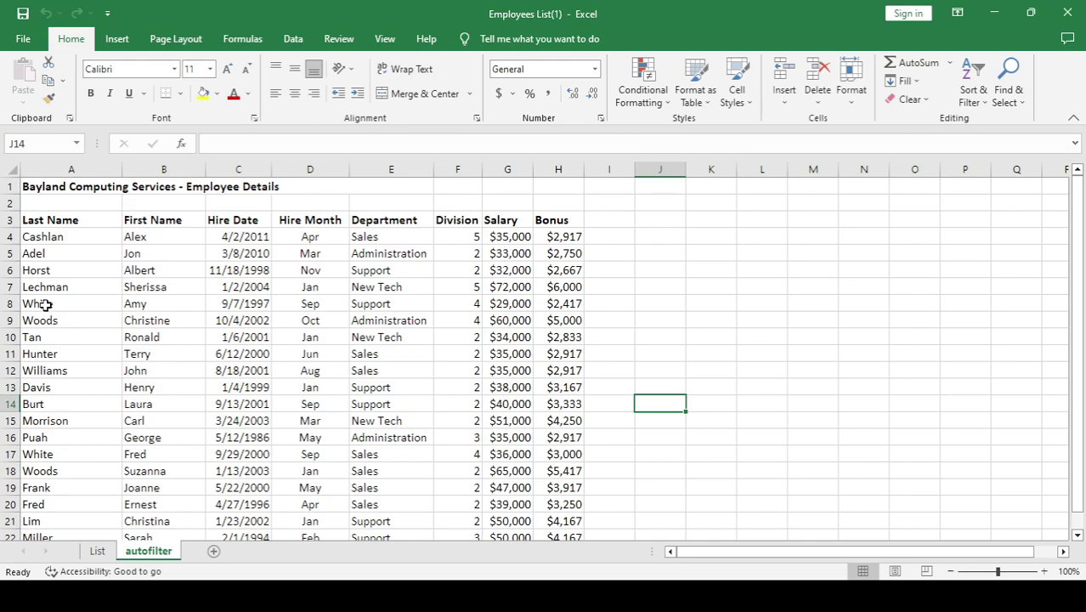
{"action": "left_click_drag", "start_coordinate": [45, 305], "coordinate": [559, 306]}
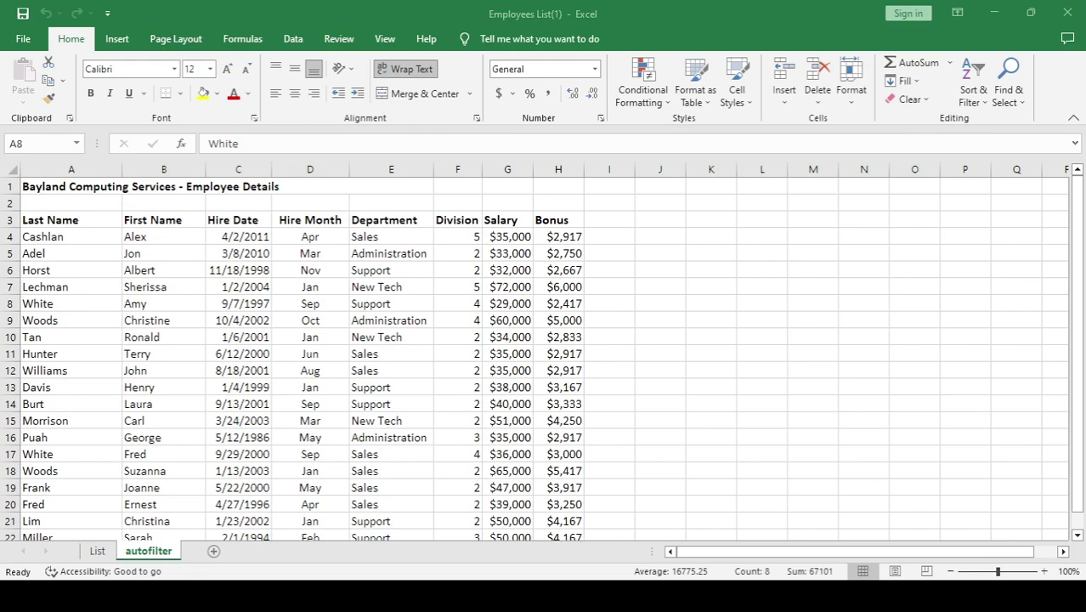
{"action": "left_click", "coordinate": [53, 303]}
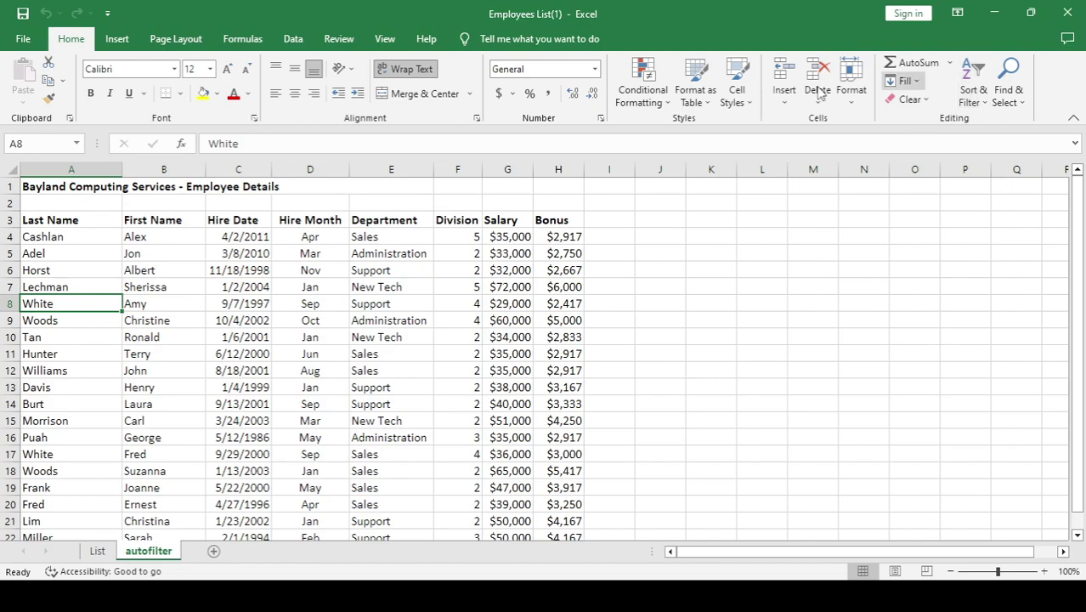
{"action": "left_click", "coordinate": [293, 40]}
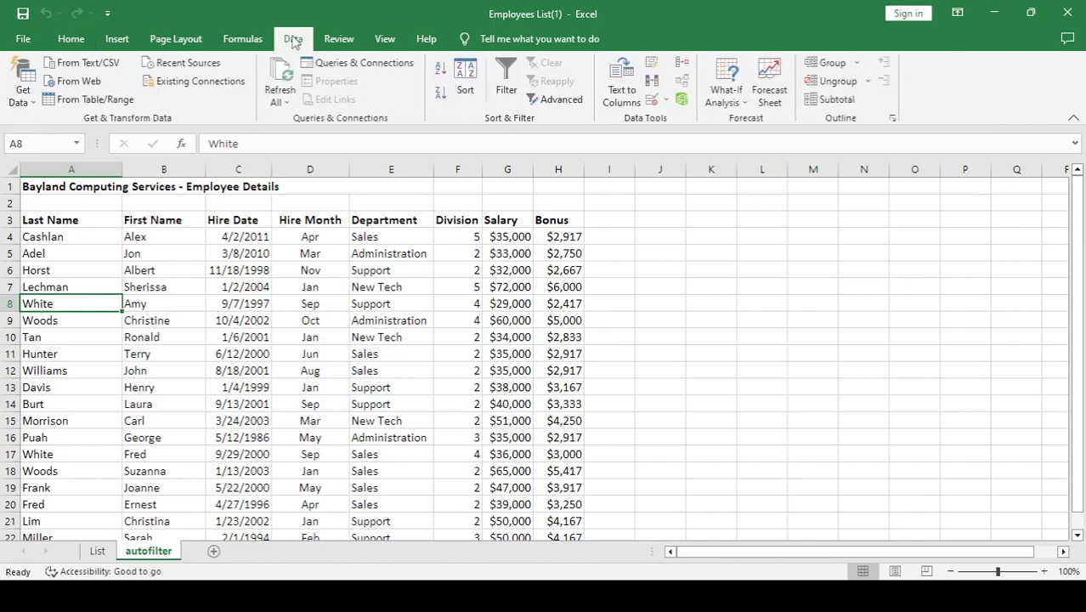
- Turn on Filter for the employee list and select an empty cell below the records
{"action": "left_click", "coordinate": [502, 69]}
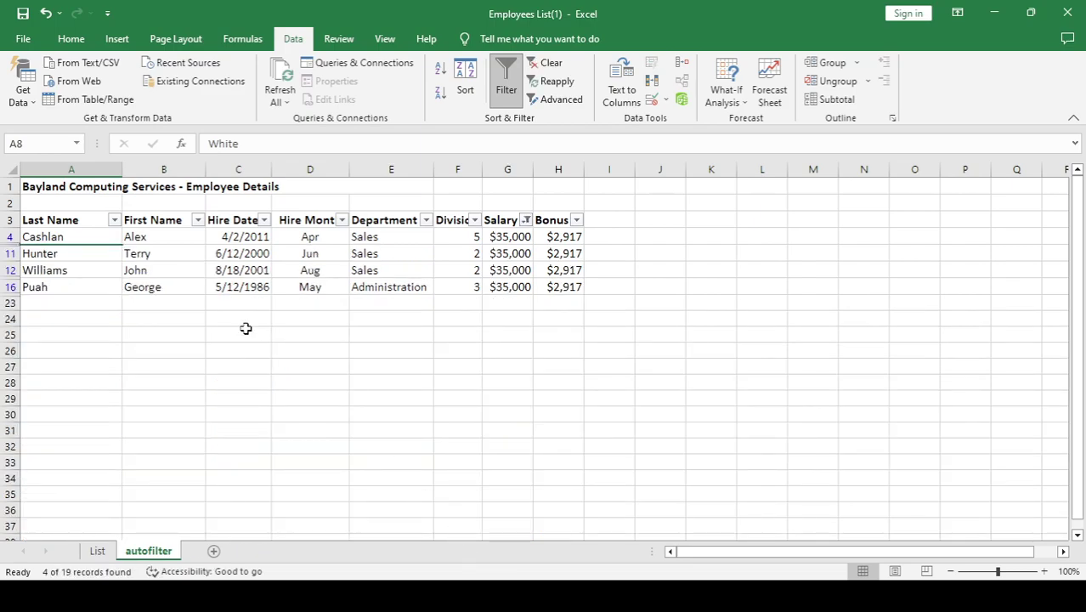
{"action": "left_click", "coordinate": [68, 333]}
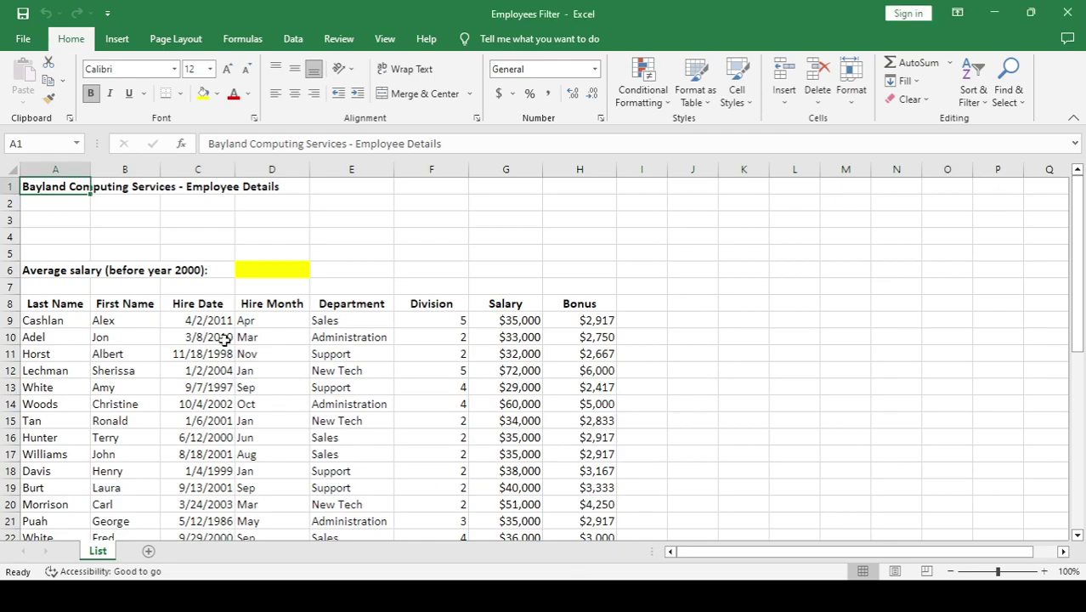
{"action": "left_click", "coordinate": [126, 307]}
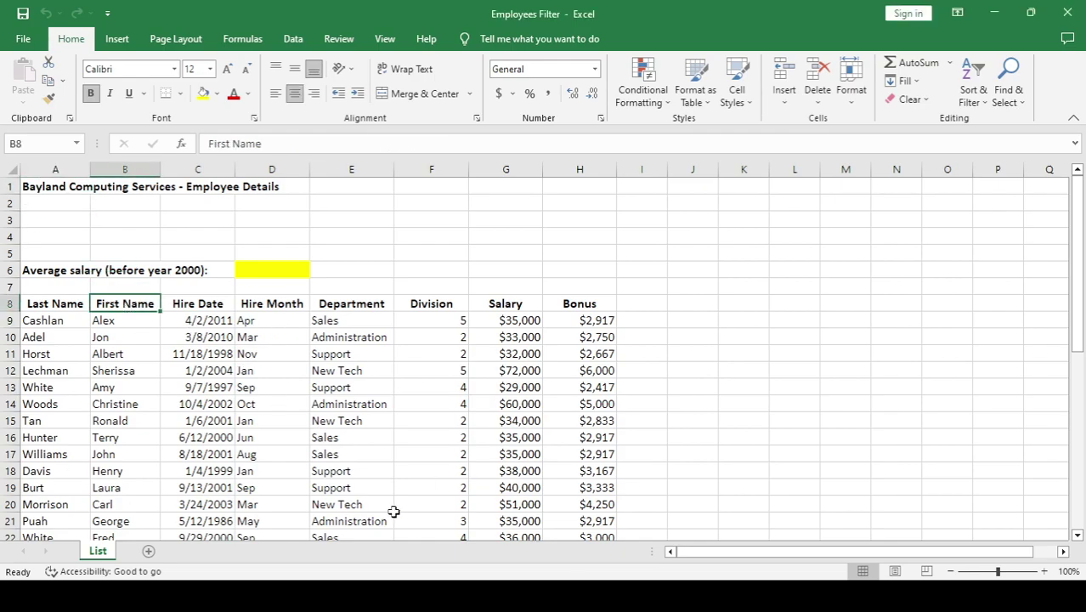
{"action": "scroll", "coordinate": [726, 467], "scroll_direction": "down", "scroll_amount": 3}
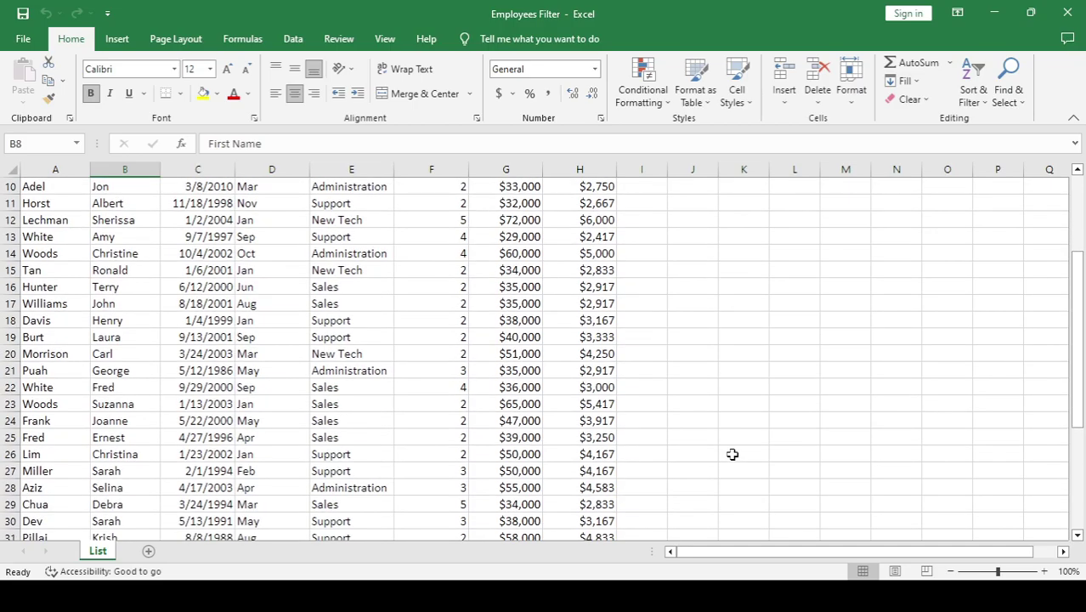
{"action": "scroll", "coordinate": [732, 454], "scroll_direction": "down", "scroll_amount": 3}
{"action": "scroll", "coordinate": [731, 455], "scroll_direction": "up", "scroll_amount": 3}
{"action": "scroll", "coordinate": [732, 454], "scroll_direction": "up", "scroll_amount": 3}
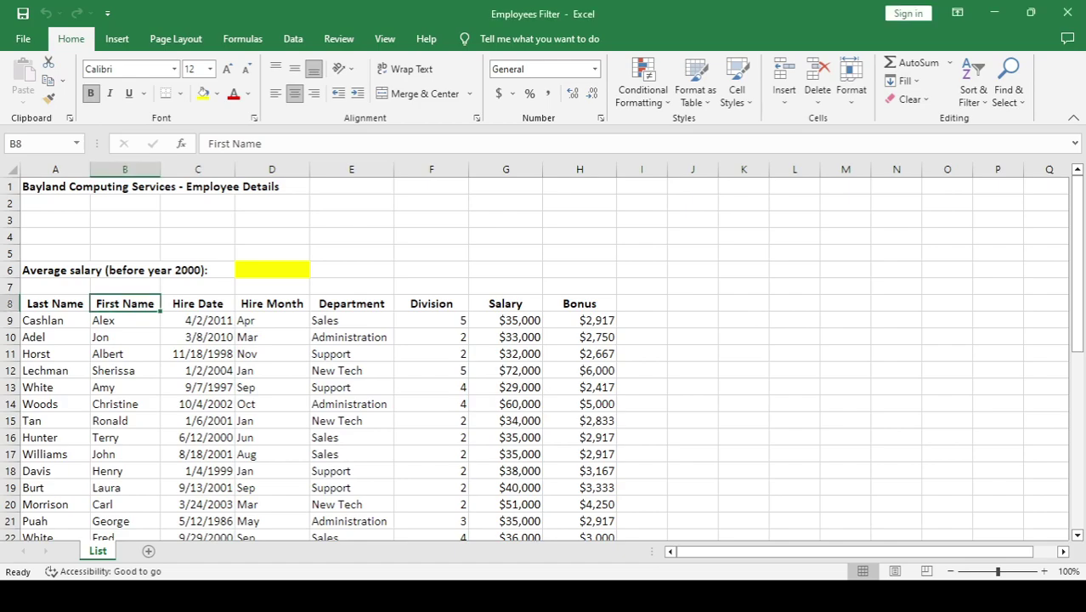
{"action": "scroll", "coordinate": [71, 370], "scroll_direction": "down", "scroll_amount": 3}
{"action": "scroll", "coordinate": [71, 370], "scroll_direction": "up", "scroll_amount": 3}
{"action": "mouse_move", "coordinate": [46, 306]}
{"action": "left_mouse_down"}
{"action": "mouse_move", "coordinate": [607, 391]}
{"action": "mouse_move", "coordinate": [594, 505]}
{"action": "left_mouse_up"}
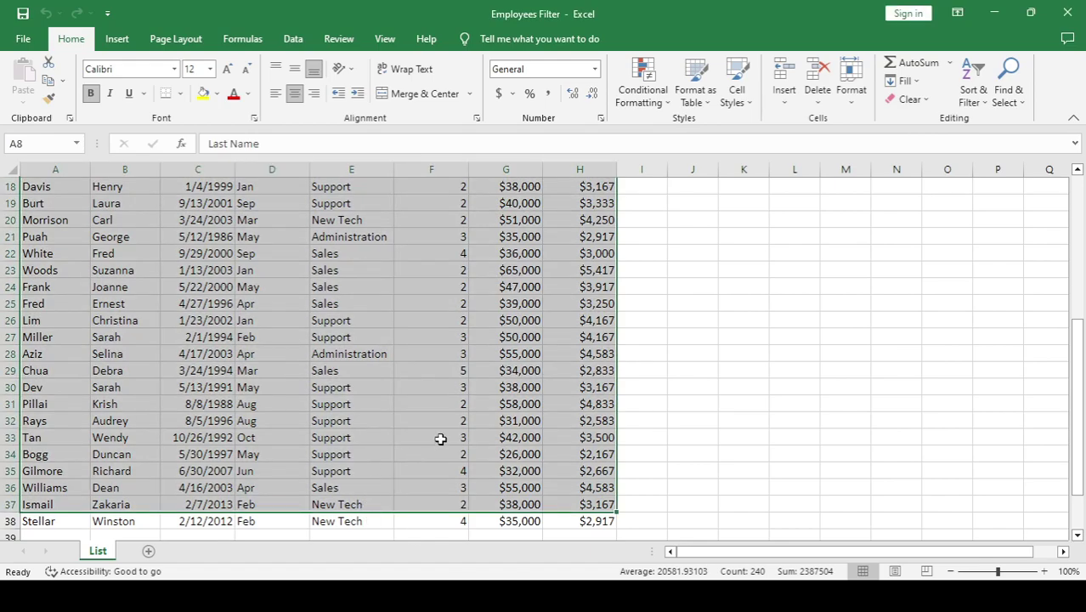
{"action": "scroll", "coordinate": [459, 429], "scroll_direction": "up", "scroll_amount": 4}
{"action": "scroll", "coordinate": [255, 382], "scroll_direction": "up", "scroll_amount": 2}
{"action": "left_click", "coordinate": [50, 308]}
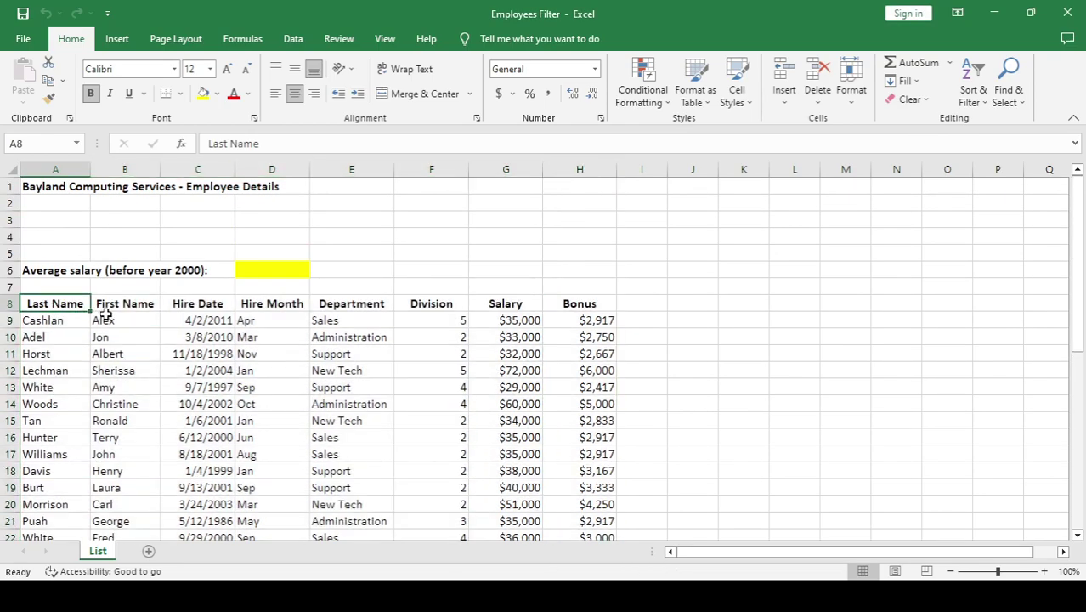
{"action": "left_click", "coordinate": [140, 304]}
{"action": "left_click", "coordinate": [186, 305]}
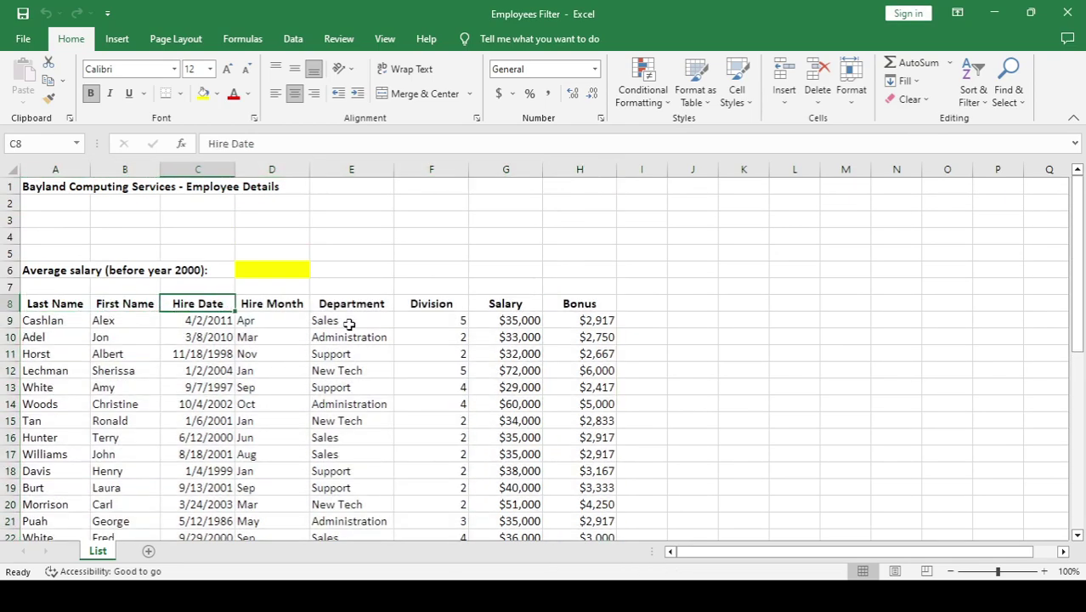
{"action": "left_click", "coordinate": [297, 303]}
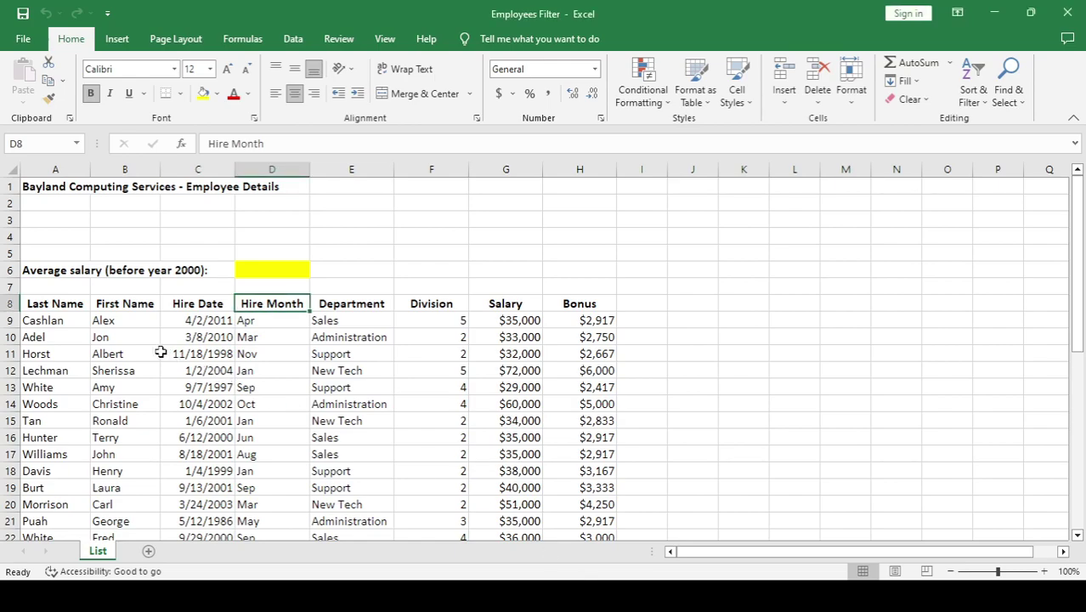
{"action": "left_click", "coordinate": [56, 303]}
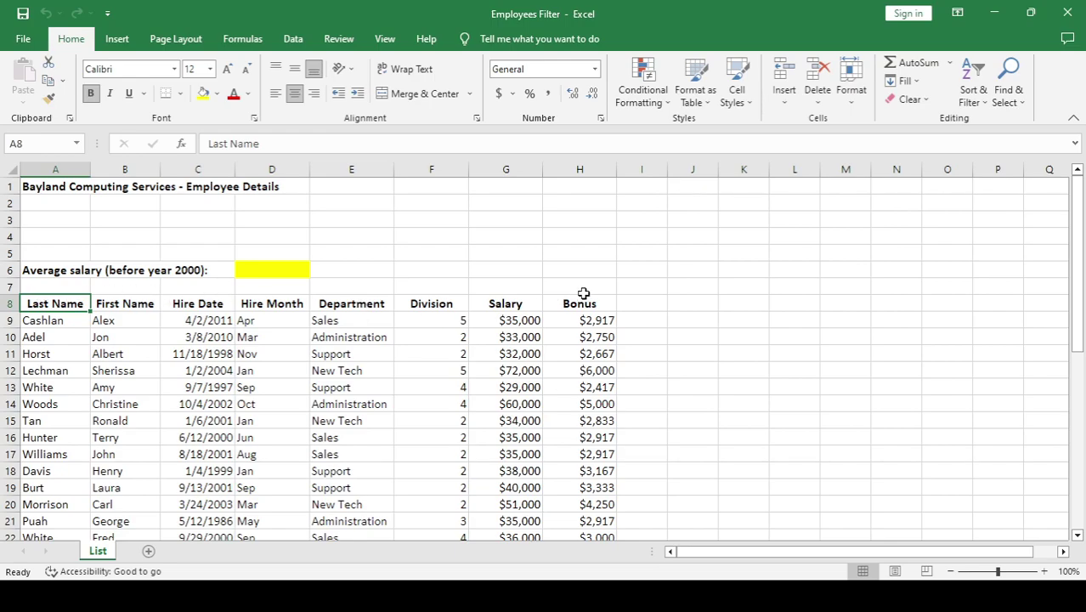
{"action": "left_click", "coordinate": [601, 304]}
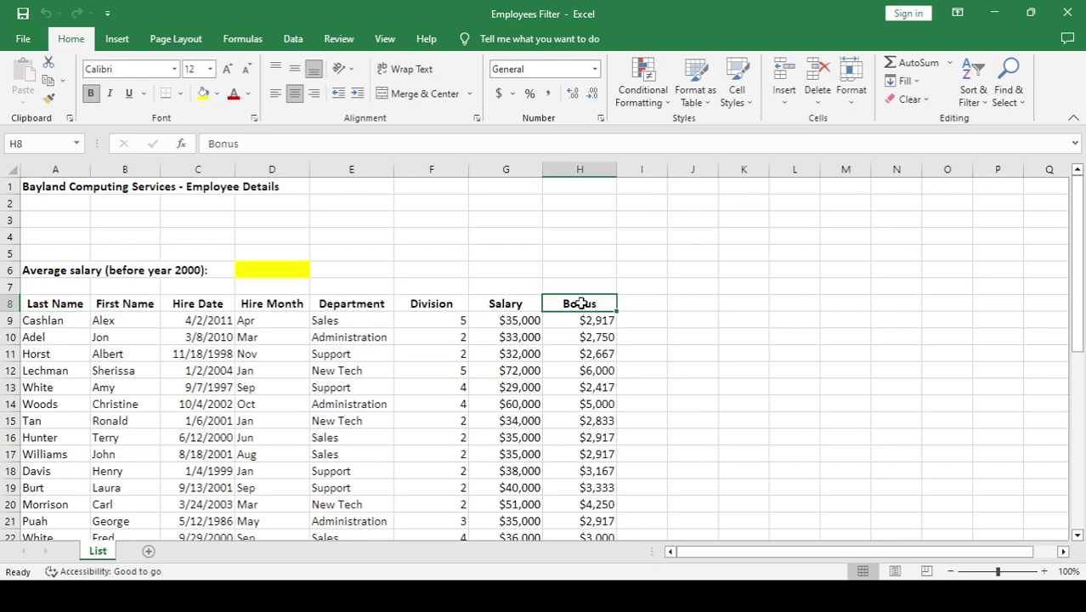
{"action": "left_click", "coordinate": [361, 303]}
{"action": "left_click", "coordinate": [198, 304]}
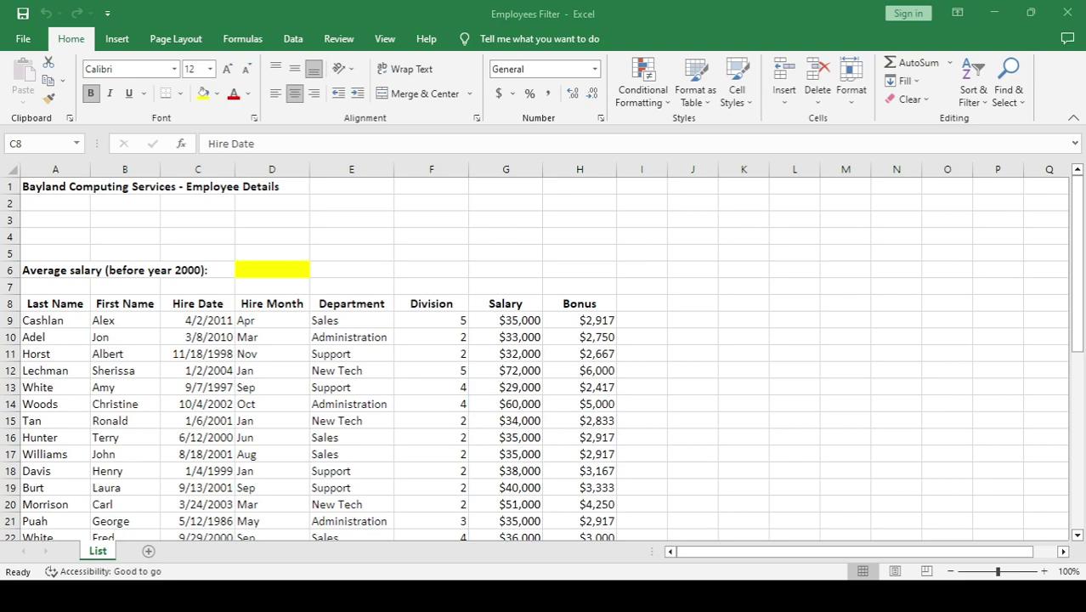
- Copy the header row A8:H8 (Last Name through Bonus) and paste it into row 3 at A3
{"action": "mouse_move", "coordinate": [25, 304]}
{"action": "left_mouse_down"}
{"action": "mouse_move", "coordinate": [273, 309]}
{"action": "mouse_move", "coordinate": [567, 289]}
{"action": "mouse_move", "coordinate": [602, 303]}
{"action": "mouse_move", "coordinate": [555, 308]}
{"action": "left_mouse_up"}
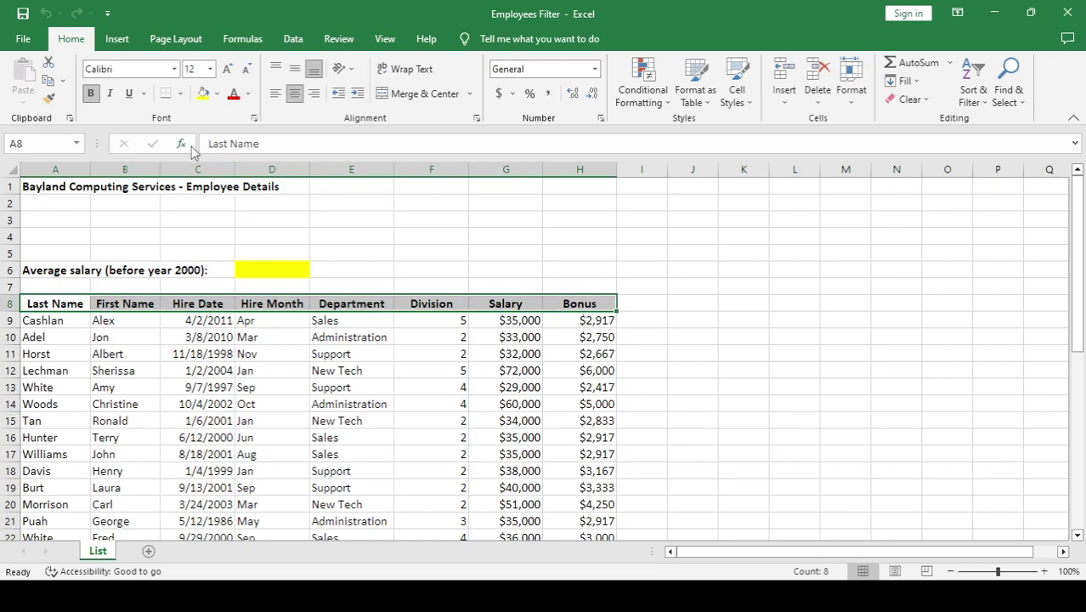
{"action": "left_click", "coordinate": [46, 83]}
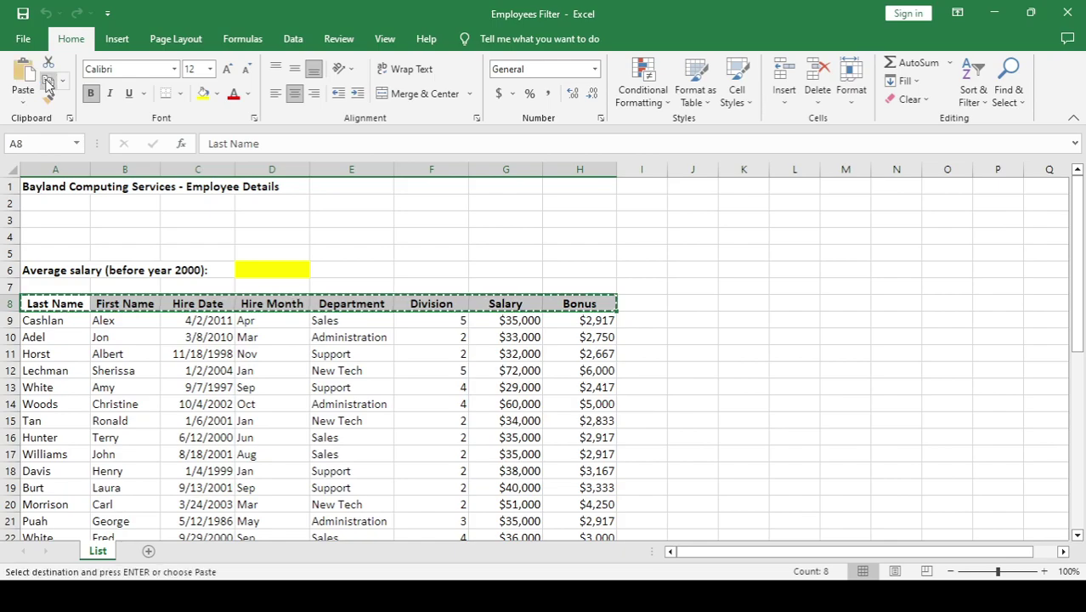
{"action": "left_click", "coordinate": [30, 202]}
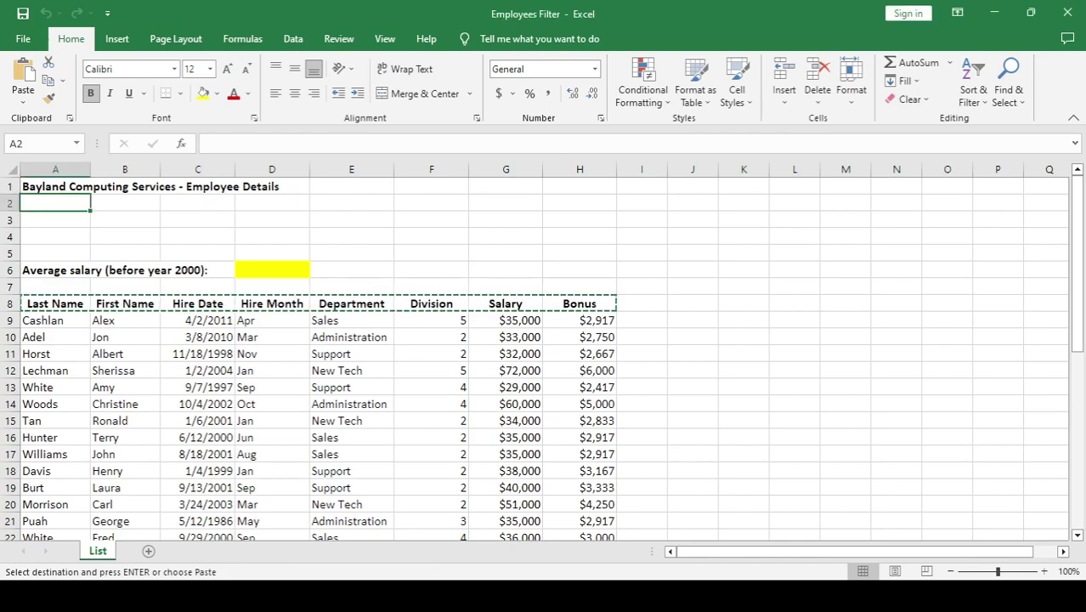
{"action": "left_click", "coordinate": [47, 222]}
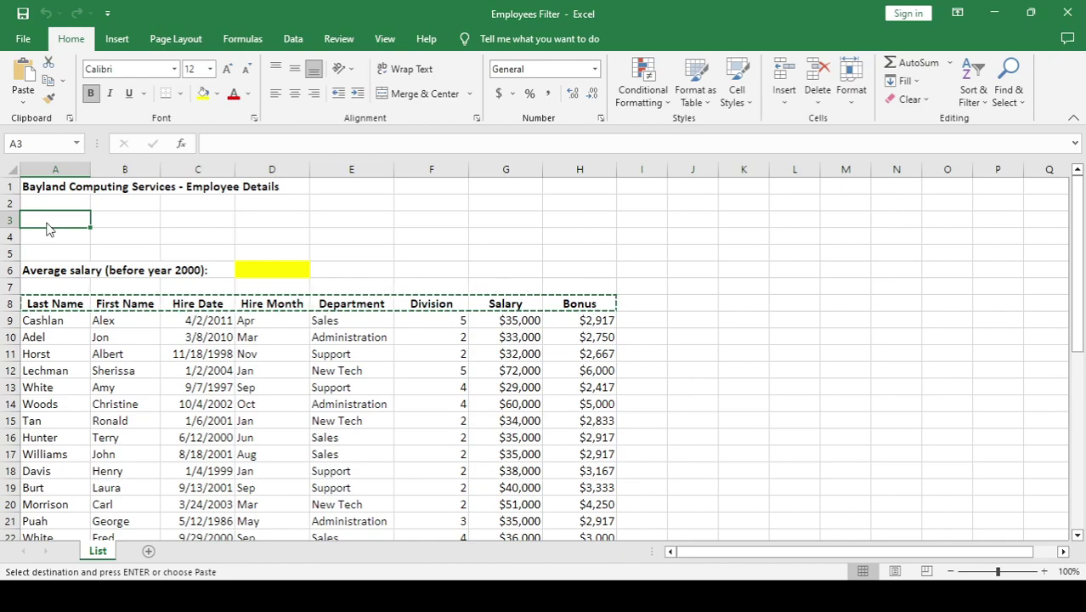
{"action": "key", "text": "ctrl+v"}
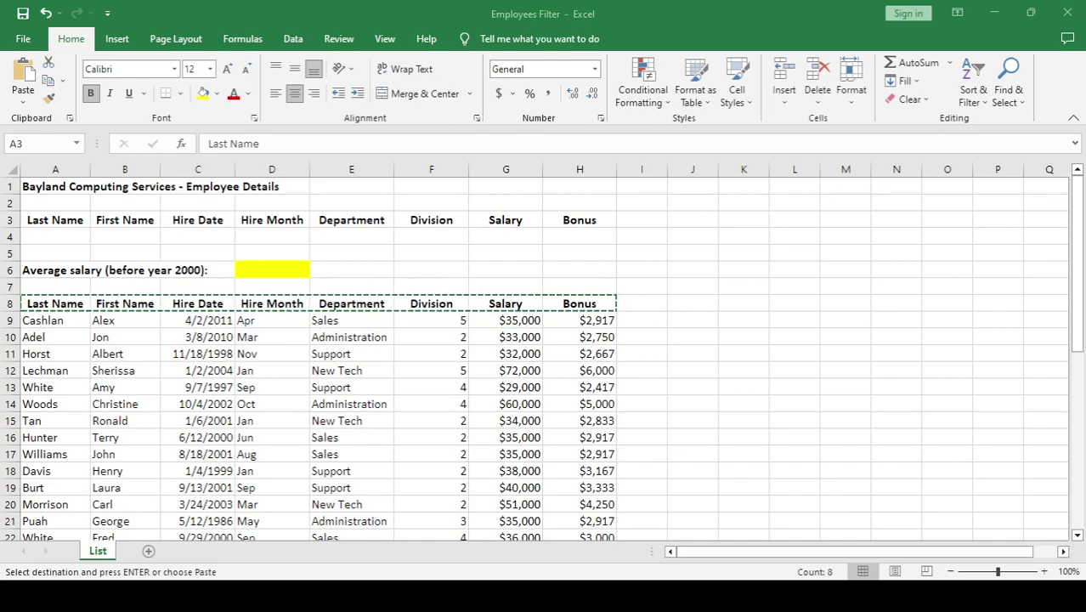
{"action": "key", "text": "ctrl+v"}
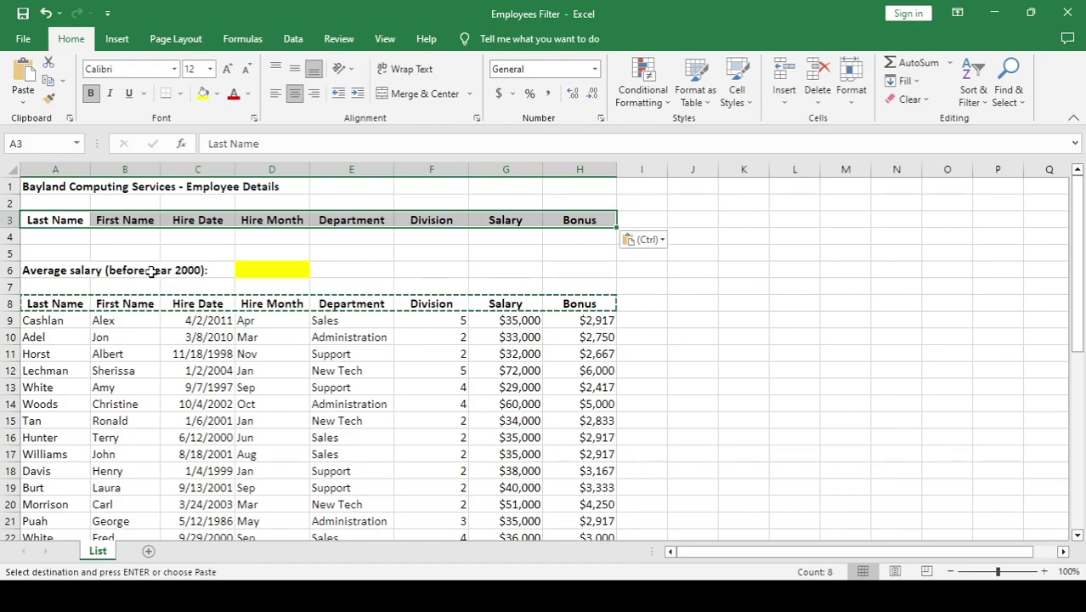
{"action": "key", "text": "Escape"}
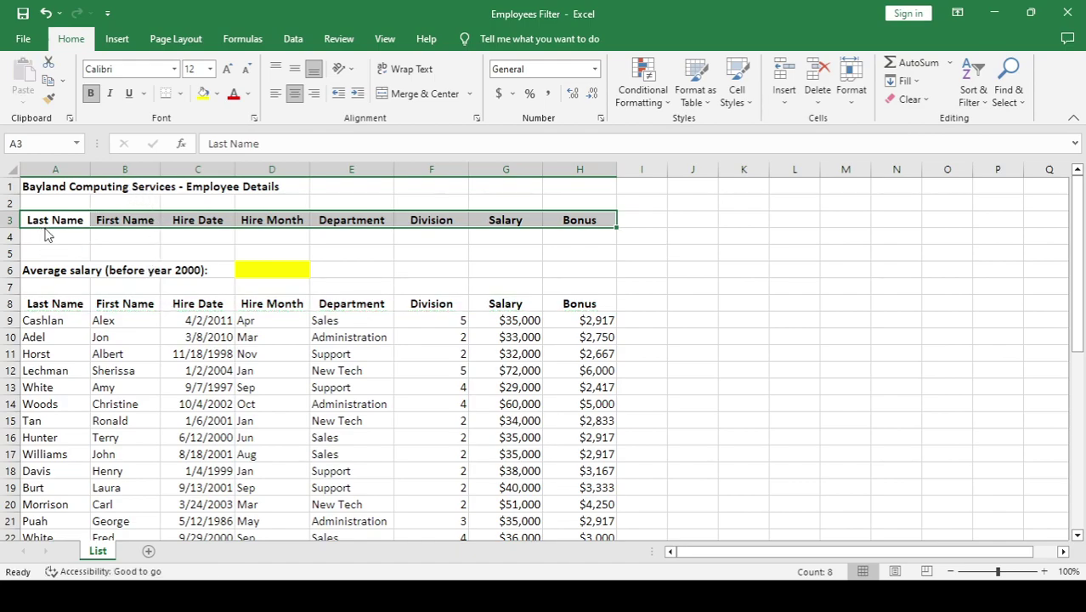
{"action": "left_click", "coordinate": [51, 242]}
{"action": "left_click_drag", "start_coordinate": [197, 242], "coordinate": [330, 243]}
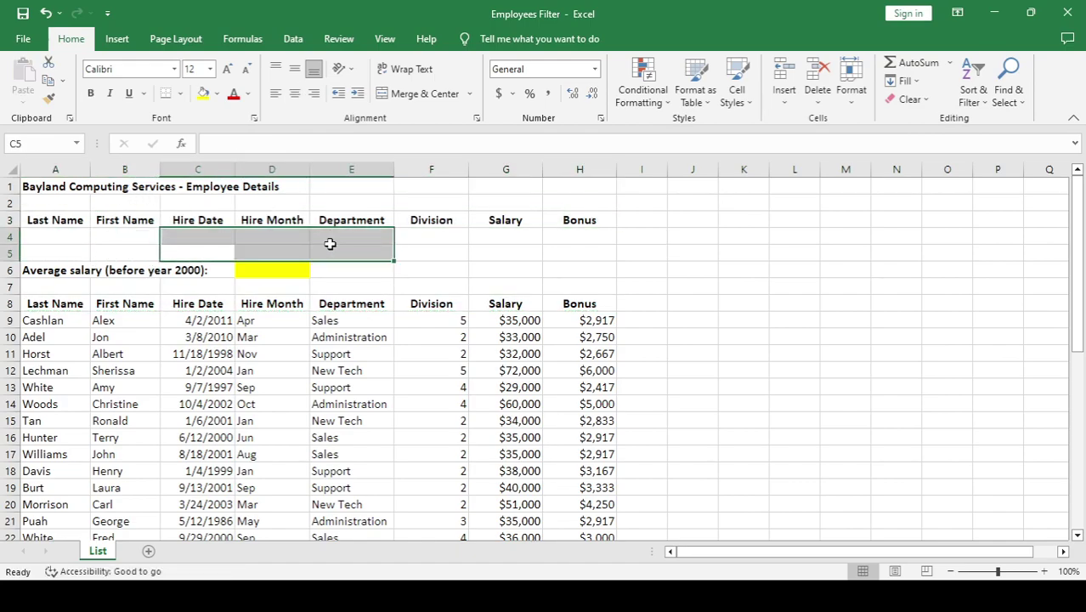
{"action": "left_click", "coordinate": [330, 244]}
{"action": "left_click_drag", "start_coordinate": [58, 223], "coordinate": [126, 238]}
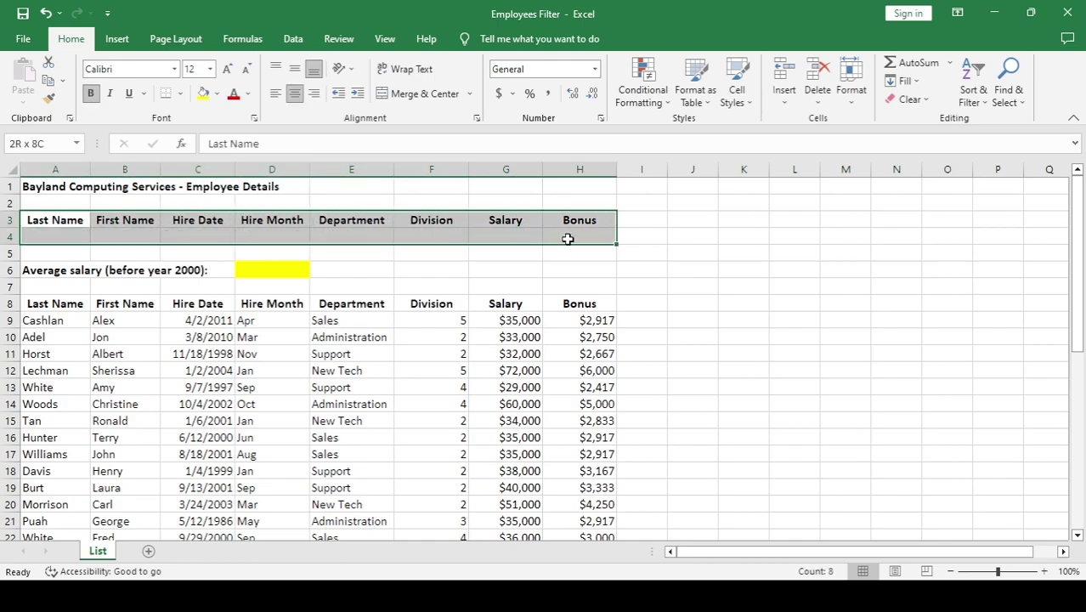
{"action": "left_click_drag", "start_coordinate": [127, 238], "coordinate": [587, 247]}
{"action": "left_click", "coordinate": [817, 421]}
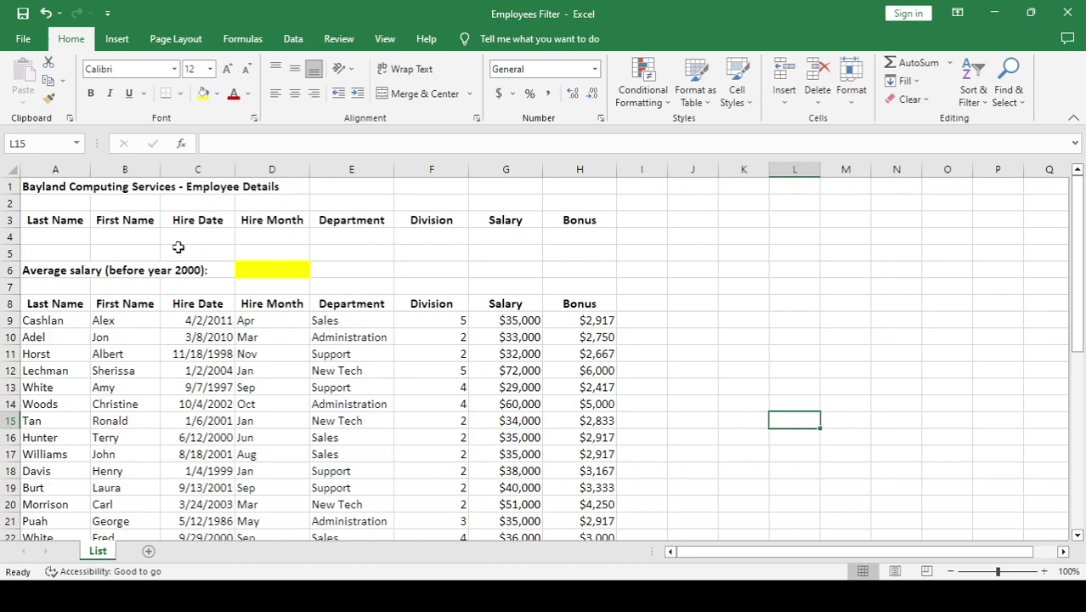
{"action": "left_click_drag", "start_coordinate": [56, 218], "coordinate": [571, 236]}
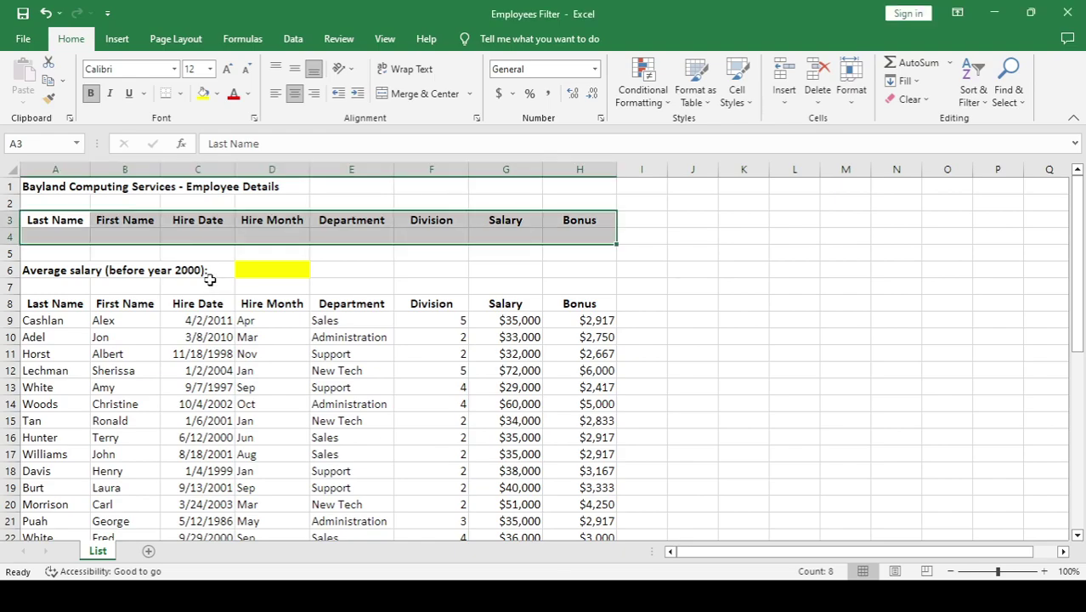
{"action": "left_click", "coordinate": [372, 237]}
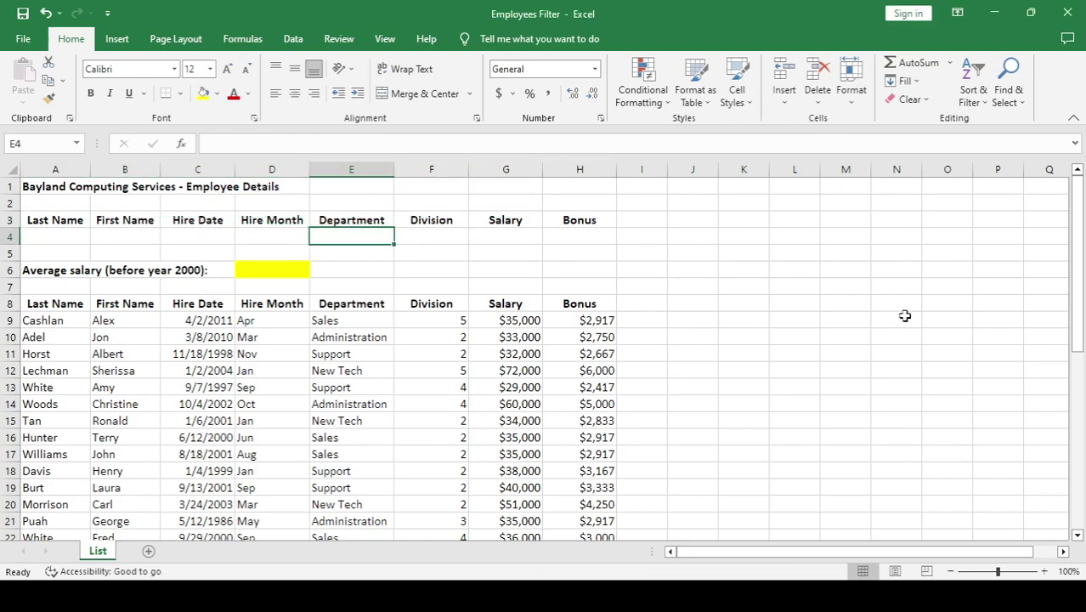
- Enter Sales in E4 as the Department criterion, then select a cell in the list
{"action": "type", "text": "Sales"}
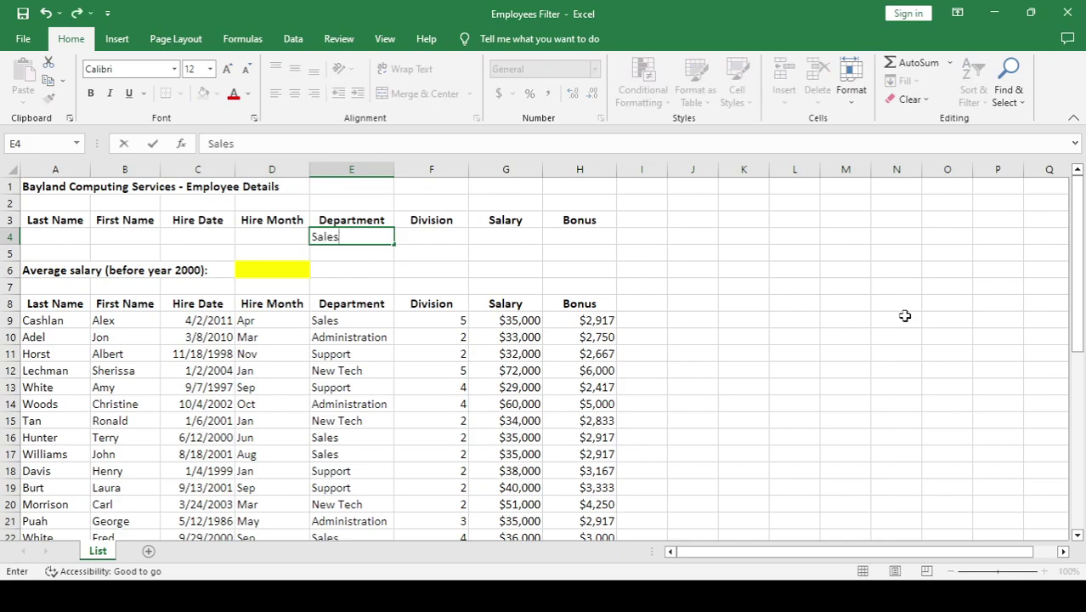
{"action": "key", "text": "Tab"}
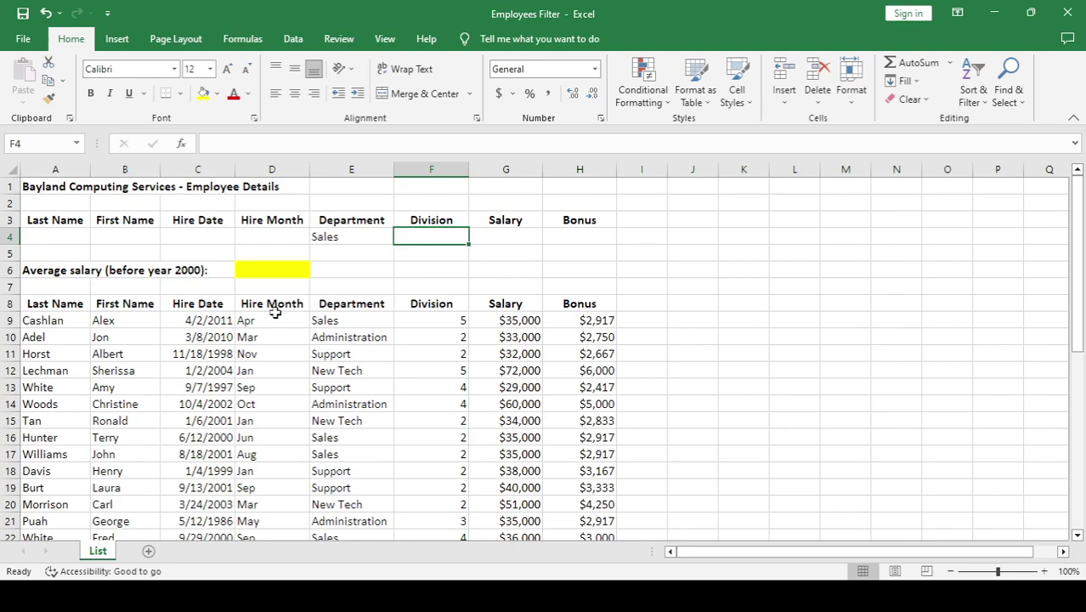
{"action": "left_click", "coordinate": [42, 324]}
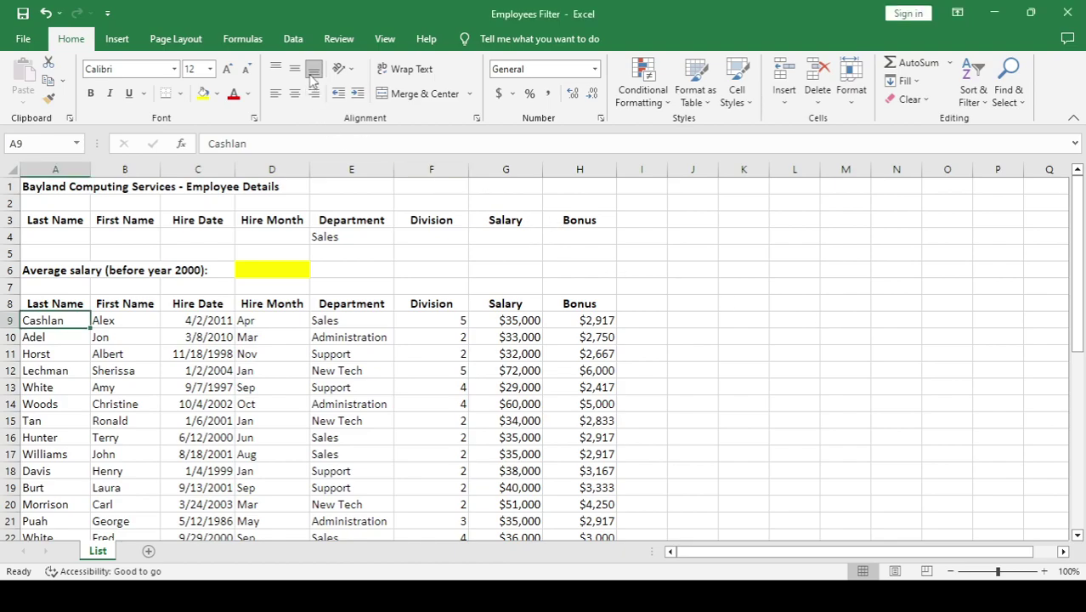
- In Advanced Filter, set the criteria range to A3:H4, then cancel without filtering
{"action": "left_click", "coordinate": [292, 39]}
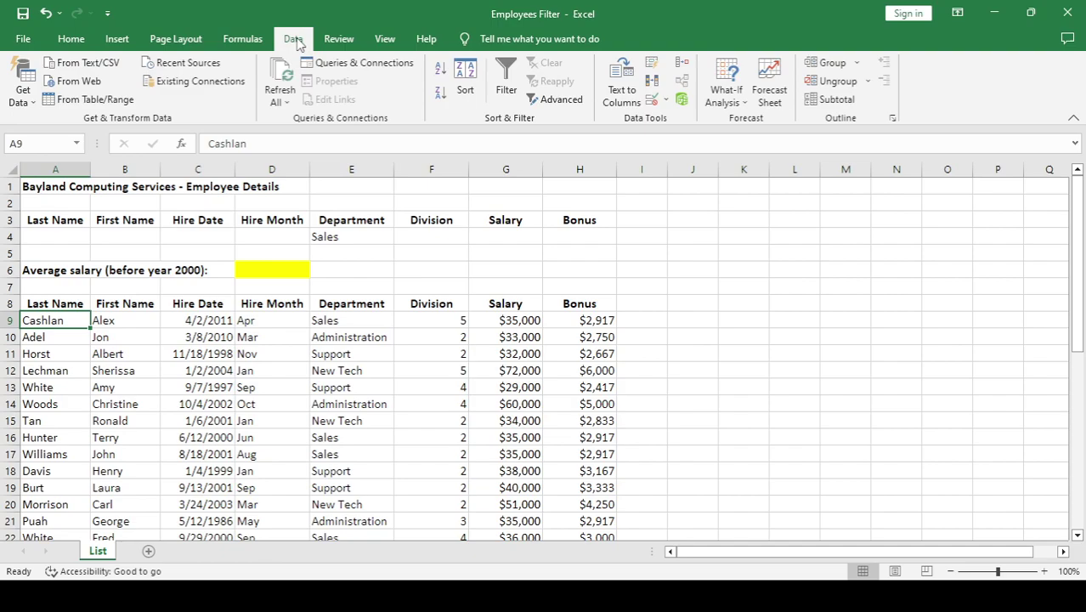
{"action": "left_click", "coordinate": [554, 99]}
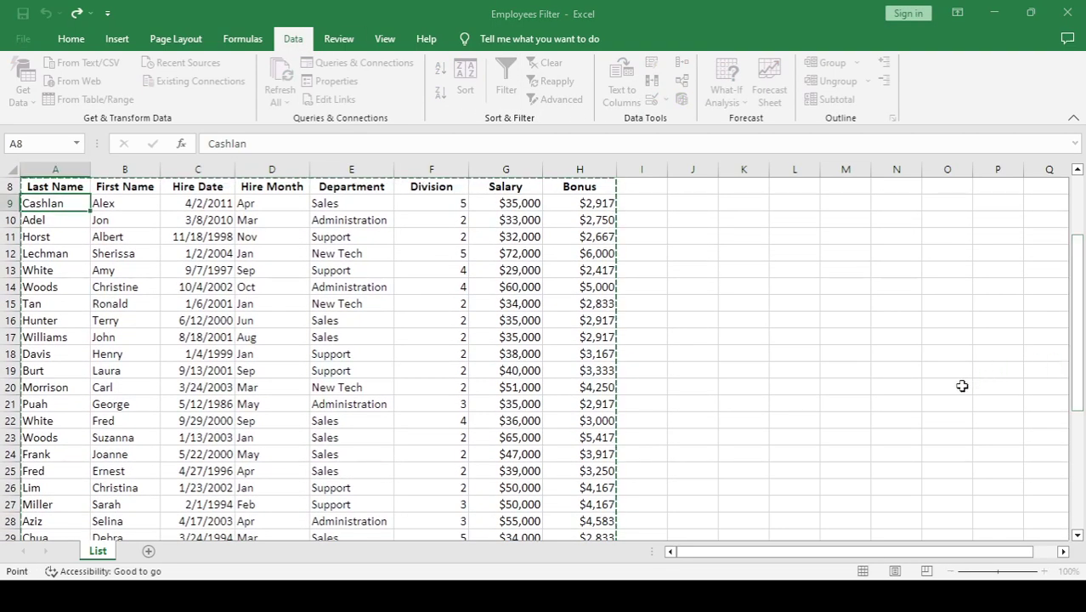
{"action": "key", "text": "Escape"}
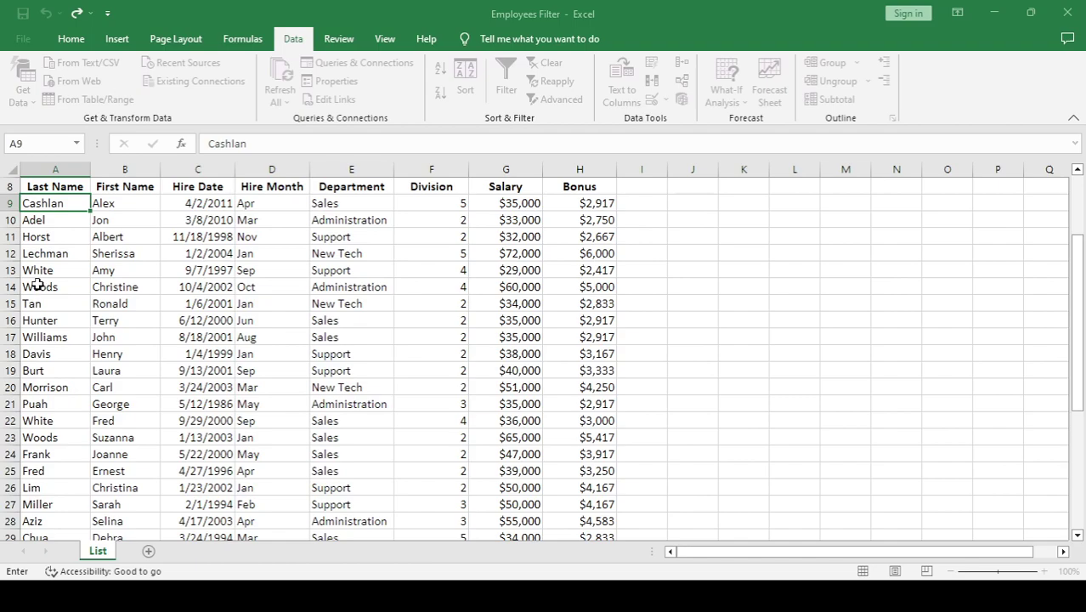
{"action": "scroll", "coordinate": [91, 277], "scroll_direction": "up", "scroll_amount": 2}
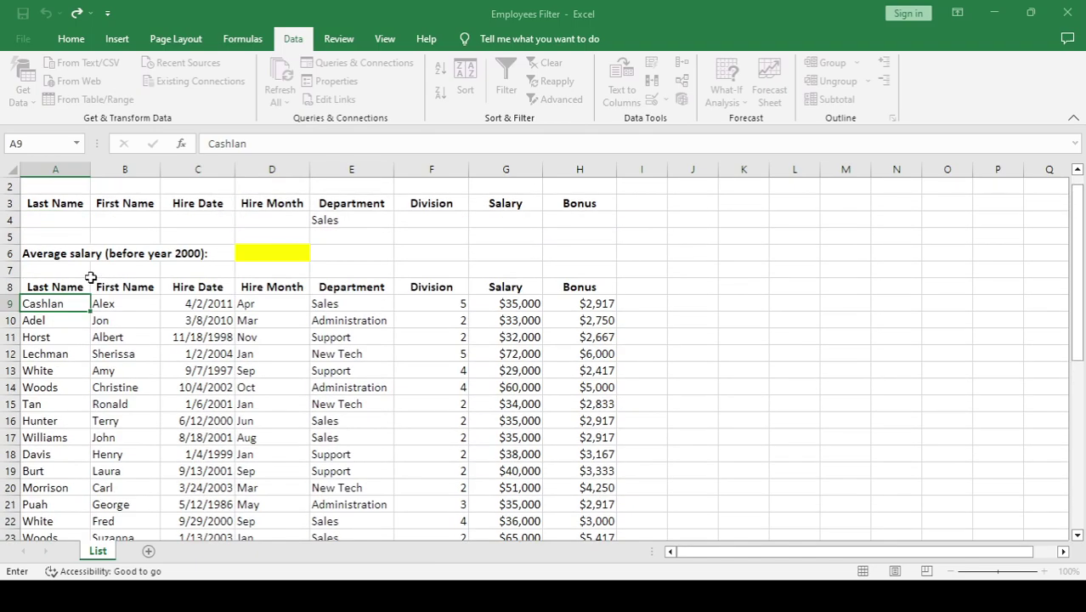
{"action": "scroll", "coordinate": [90, 277], "scroll_direction": "up", "scroll_amount": 1}
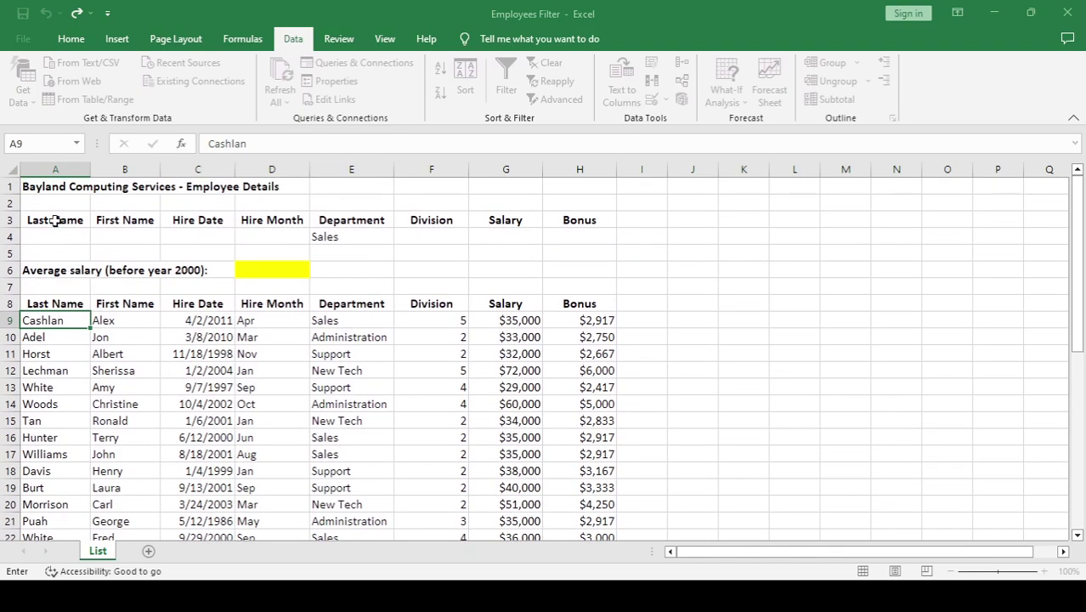
{"action": "left_click", "coordinate": [55, 220]}
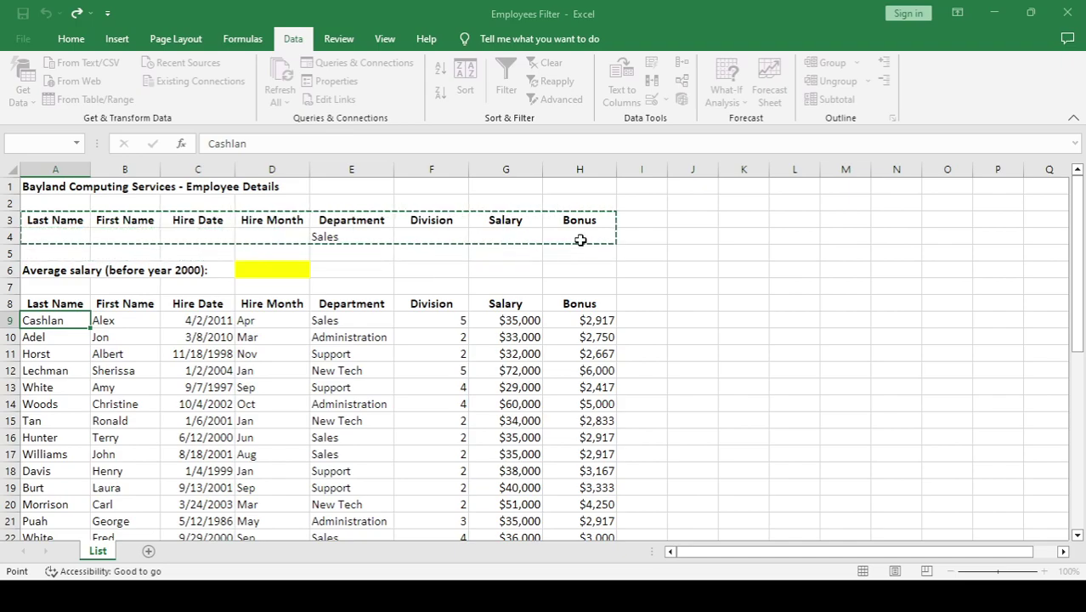
{"action": "left_click_drag", "start_coordinate": [56, 220], "coordinate": [579, 239]}
{"action": "key", "text": "Return"}
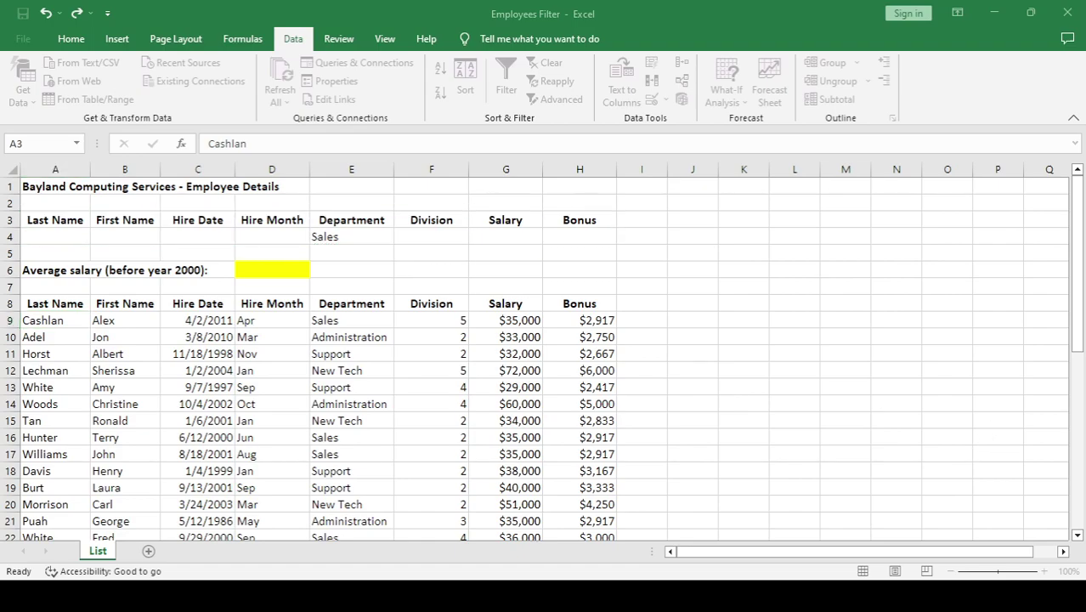
{"action": "left_click", "coordinate": [964, 459]}
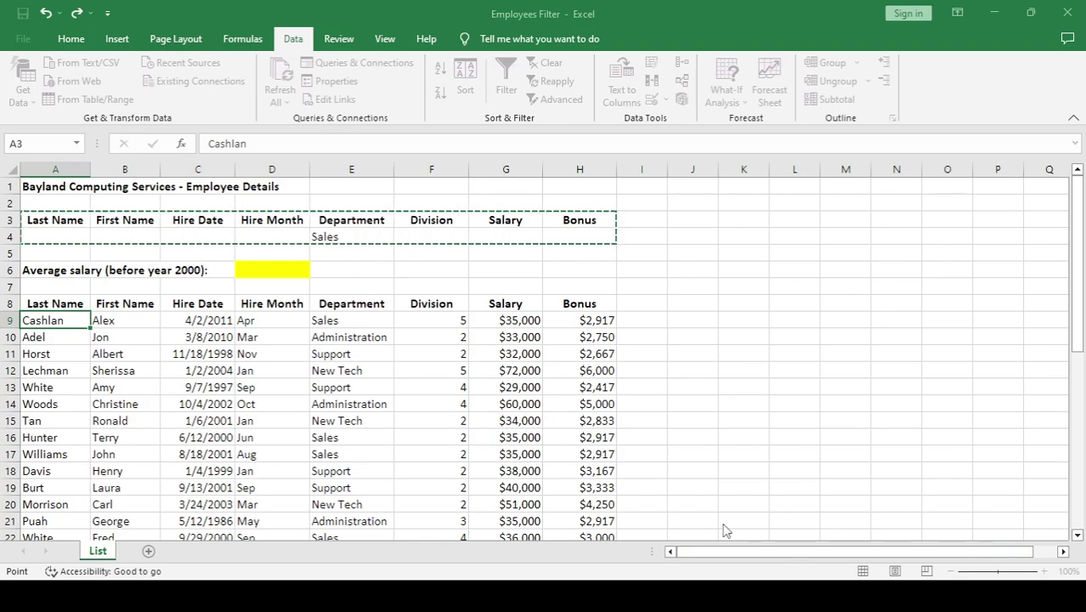
{"action": "key", "text": "Escape"}
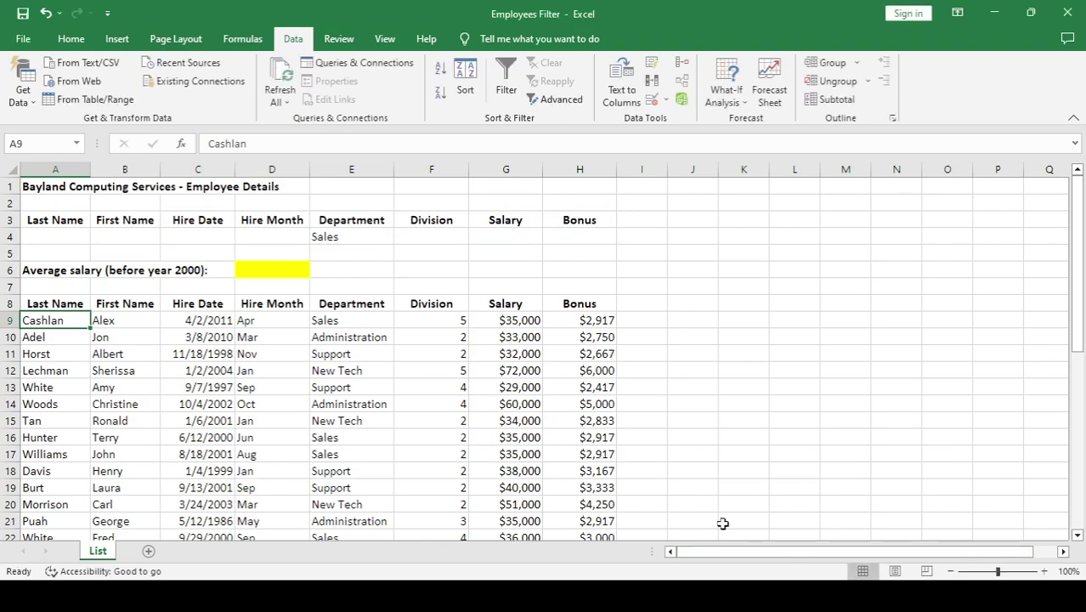
- Review the criteria headers in row 3 and the Sales criterion in E4
{"action": "left_click", "coordinate": [51, 223]}
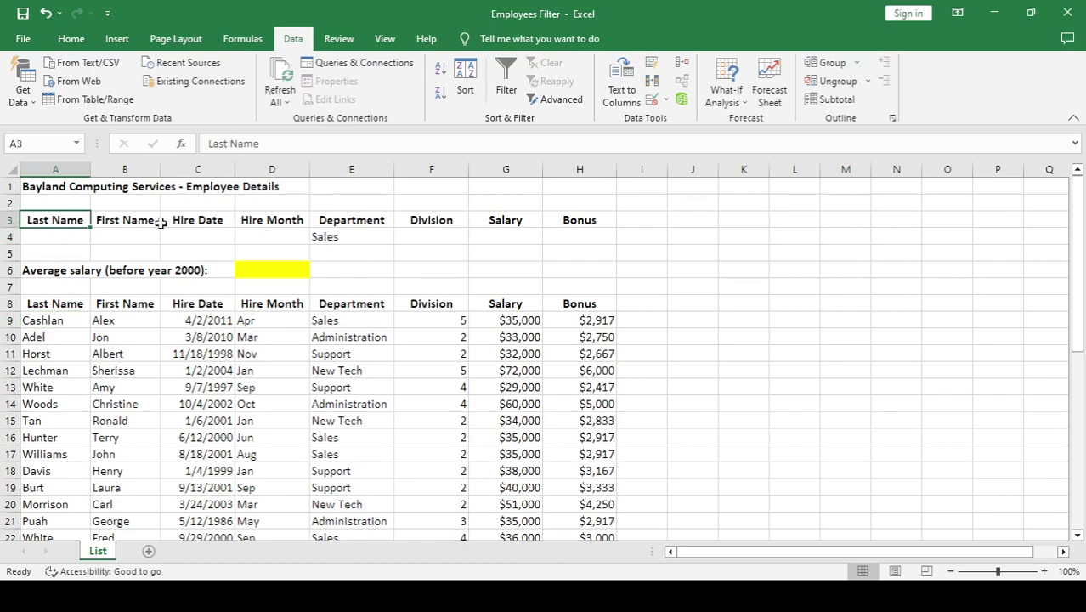
{"action": "left_click_drag", "start_coordinate": [159, 222], "coordinate": [611, 216]}
{"action": "left_click", "coordinate": [344, 240]}
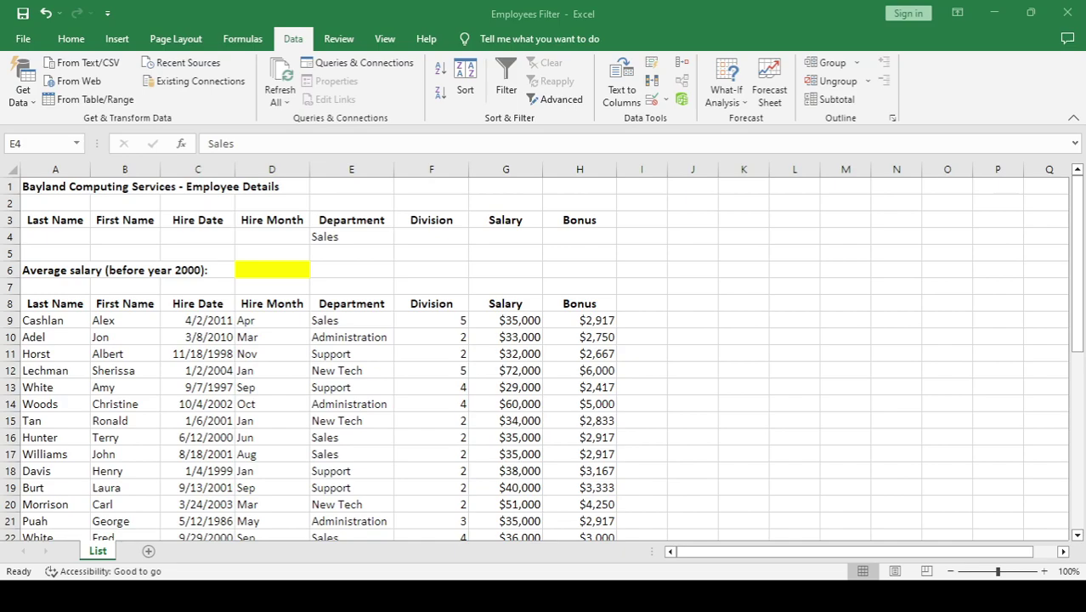
- Set up Advanced Filter with list range A8:H38 and criteria range A3:H4
{"action": "left_click", "coordinate": [37, 316]}
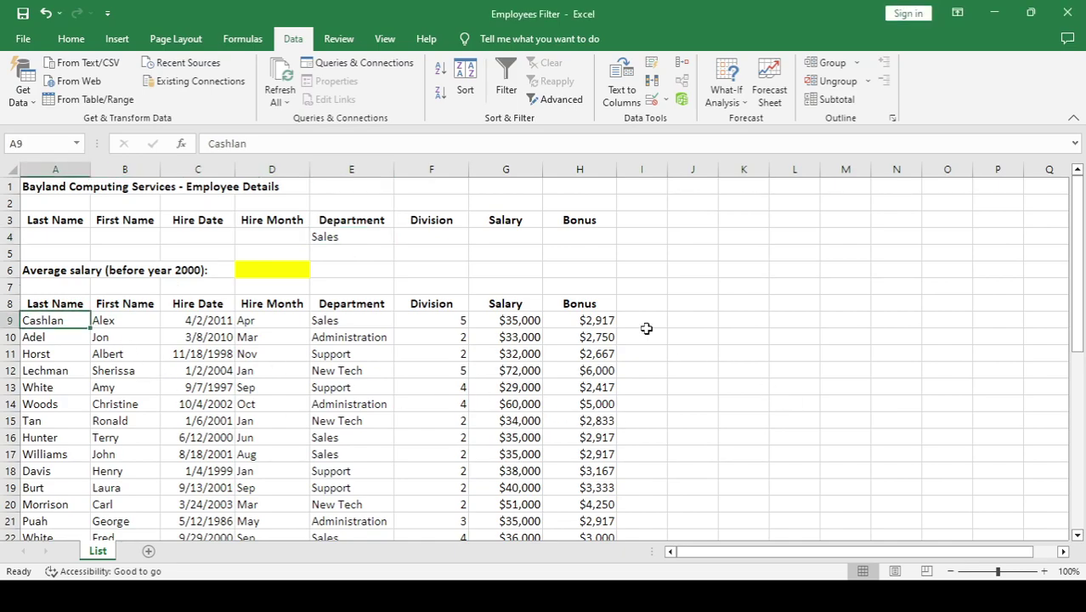
{"action": "left_click", "coordinate": [575, 103]}
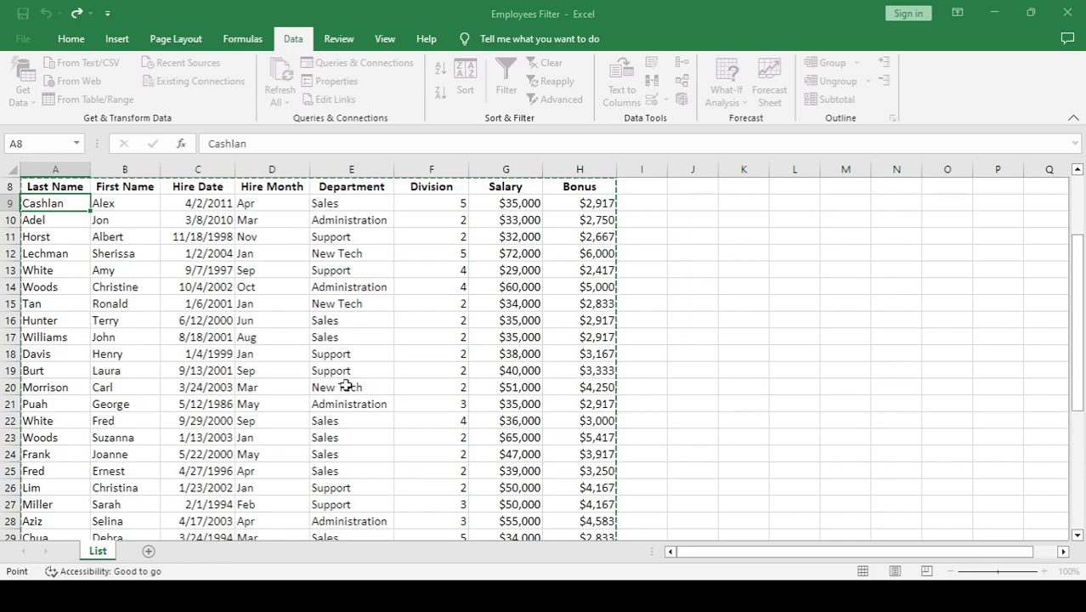
{"action": "scroll", "coordinate": [114, 315], "scroll_direction": "up", "scroll_amount": 2}
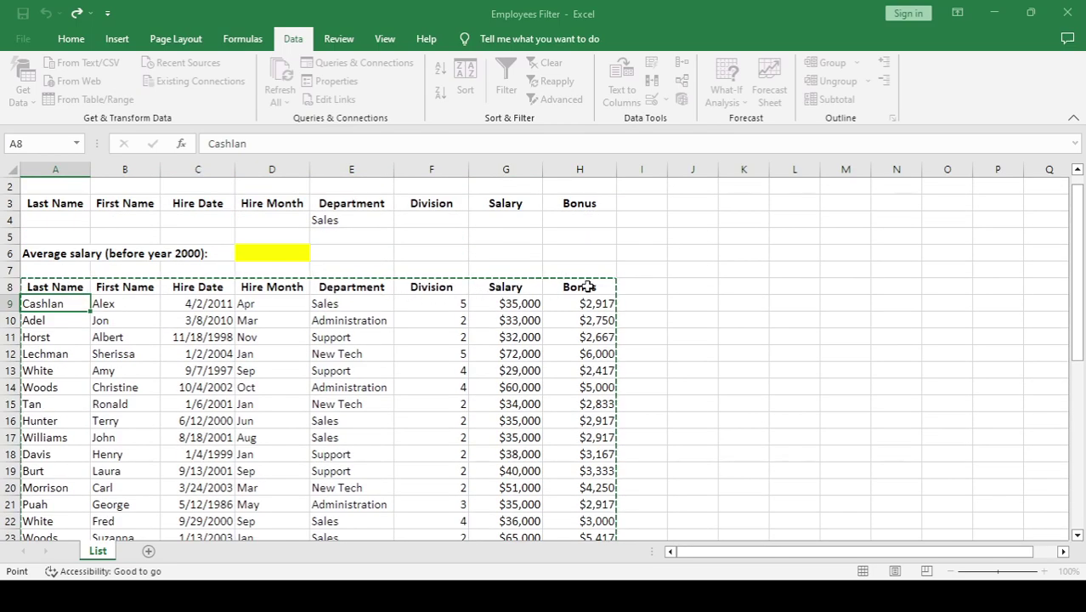
{"action": "scroll", "coordinate": [564, 442], "scroll_direction": "down", "scroll_amount": 4}
{"action": "scroll", "coordinate": [562, 459], "scroll_direction": "down", "scroll_amount": 4}
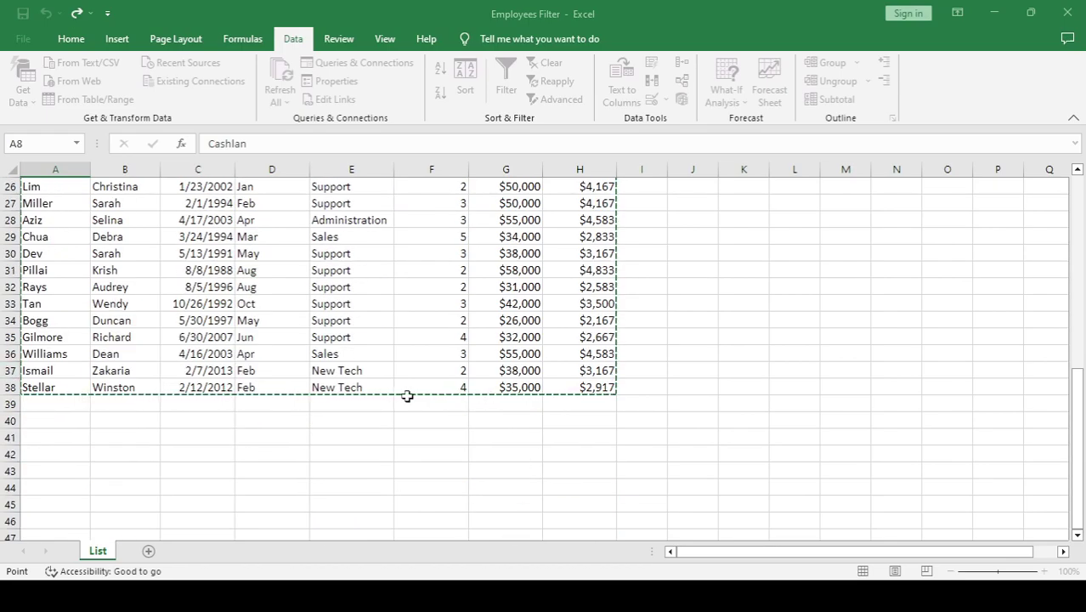
{"action": "scroll", "coordinate": [407, 393], "scroll_direction": "up", "scroll_amount": 5}
{"action": "scroll", "coordinate": [407, 393], "scroll_direction": "up", "scroll_amount": 4}
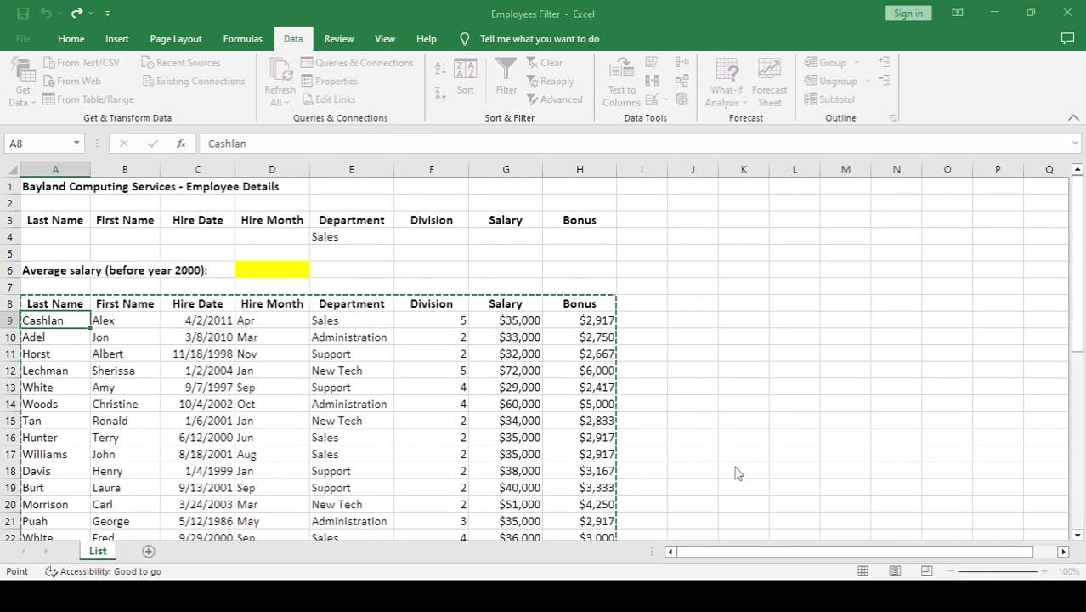
{"action": "key", "text": "F2"}
{"action": "left_click_drag", "start_coordinate": [44, 227], "coordinate": [549, 236]}
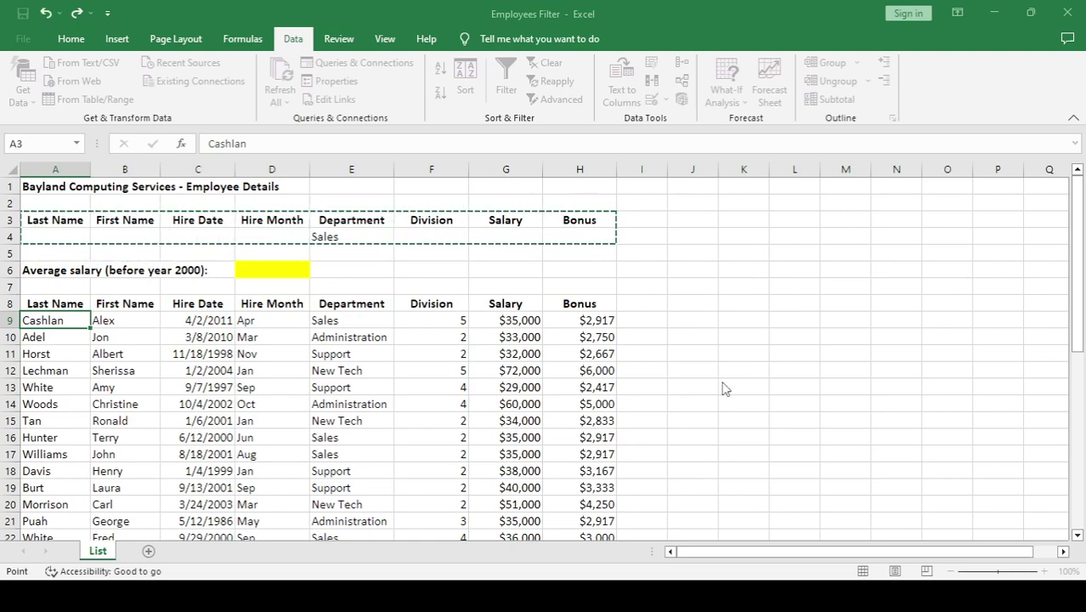
{"action": "key", "text": "F2"}
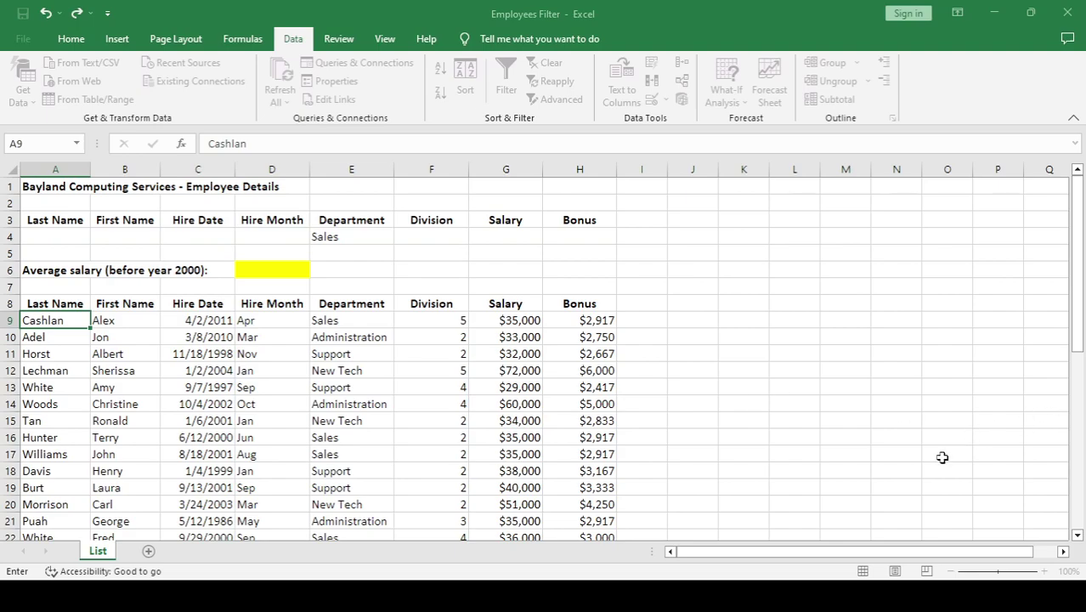
{"action": "key", "text": "F2"}
- Run the filter to show only the Sales employees, verify the Department column, then clear it
{"action": "key", "text": "Escape"}
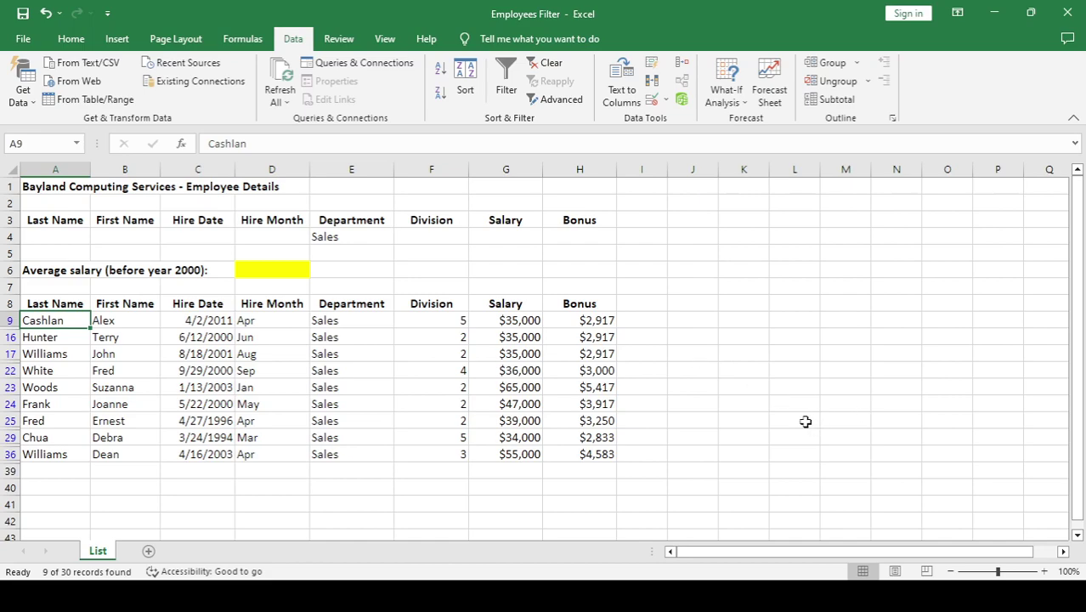
{"action": "left_click", "coordinate": [359, 238]}
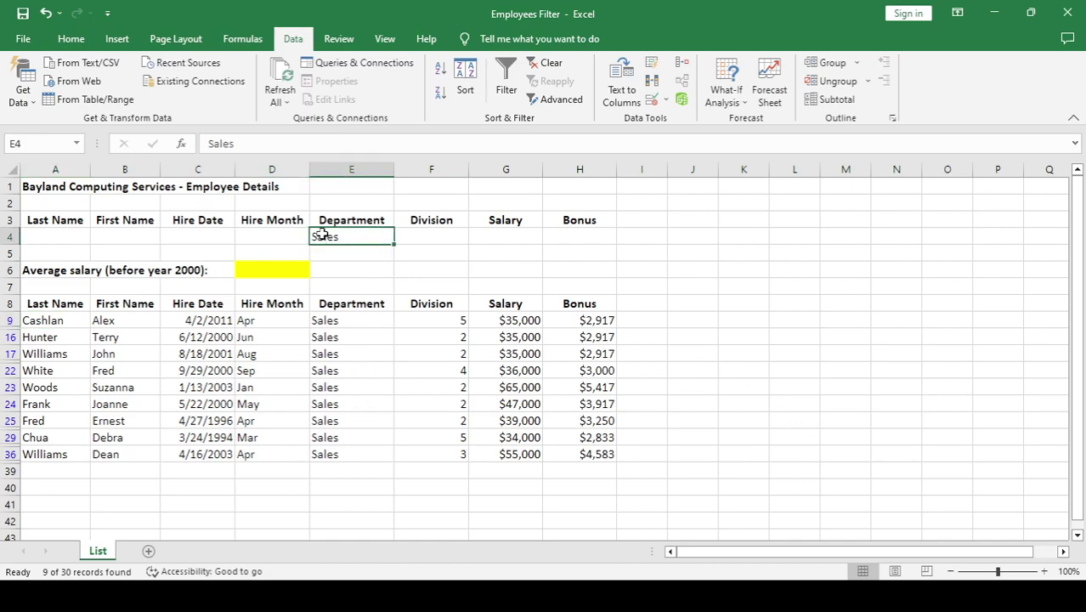
{"action": "left_click_drag", "start_coordinate": [352, 320], "coordinate": [350, 452]}
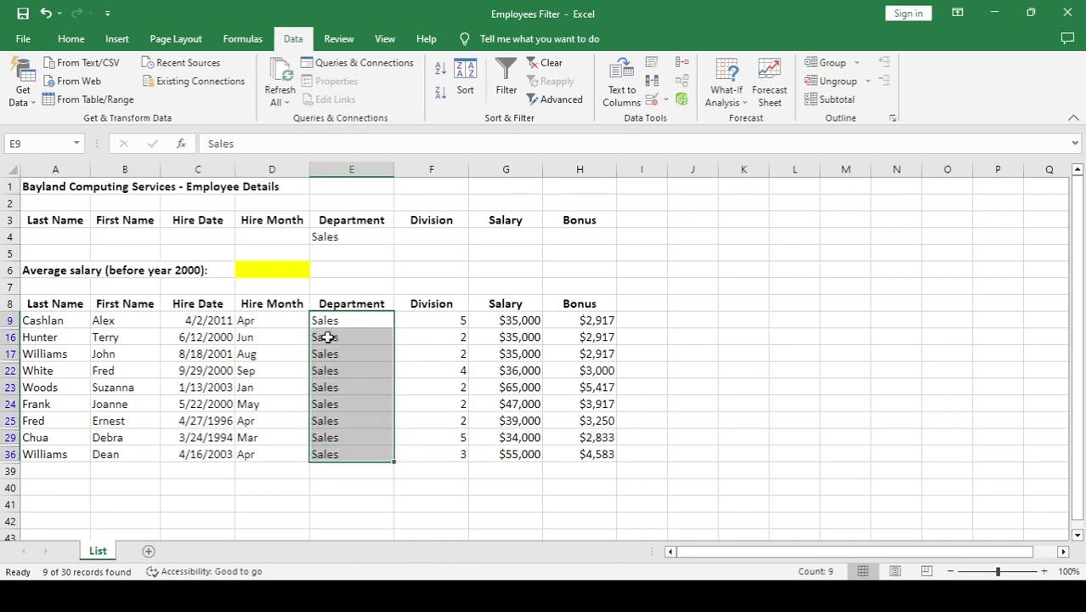
{"action": "left_click", "coordinate": [252, 353]}
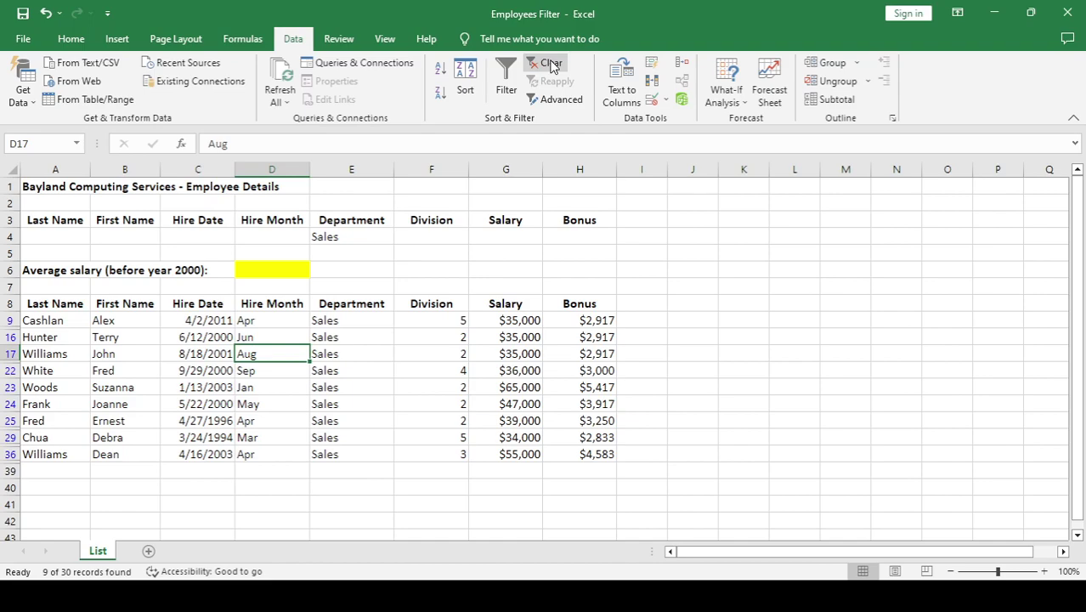
{"action": "left_click", "coordinate": [551, 66]}
- Add a Division criterion of 2 in F4 alongside Sales
{"action": "left_click", "coordinate": [670, 367]}
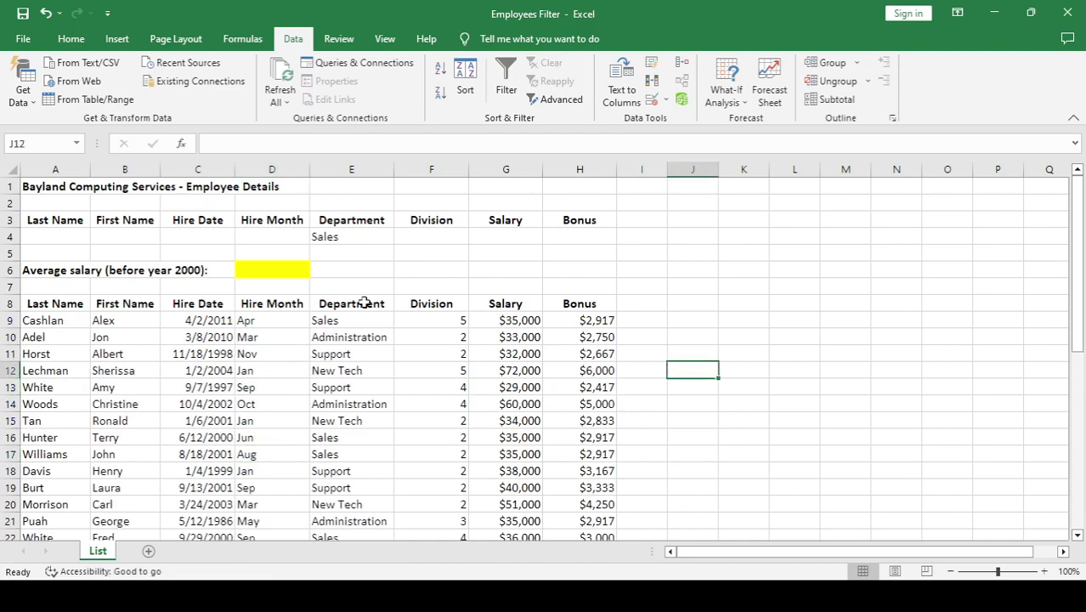
{"action": "left_click", "coordinate": [444, 238]}
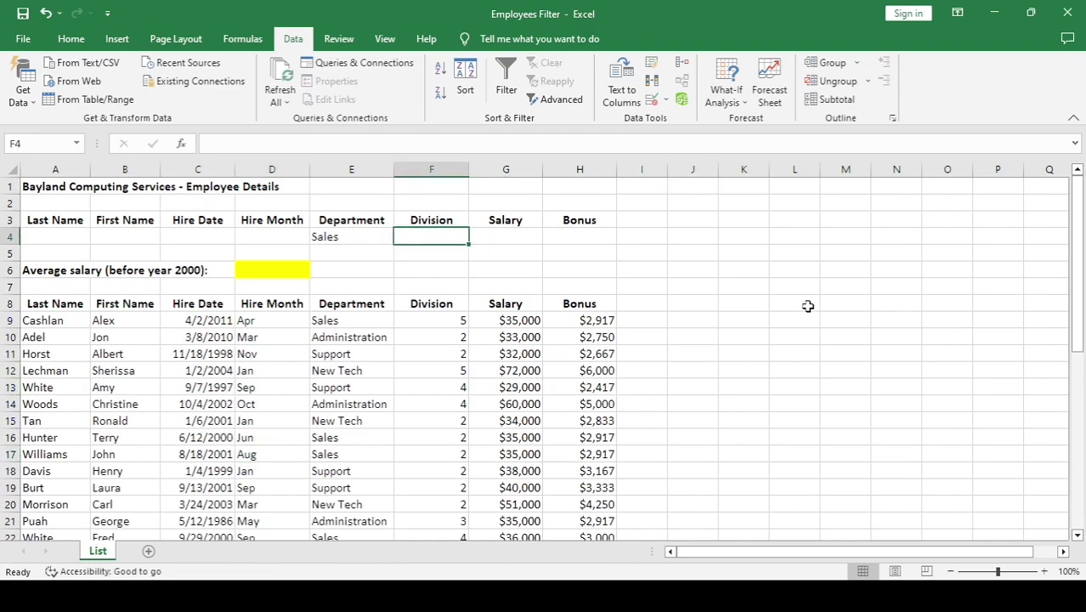
{"action": "type", "text": "2"}
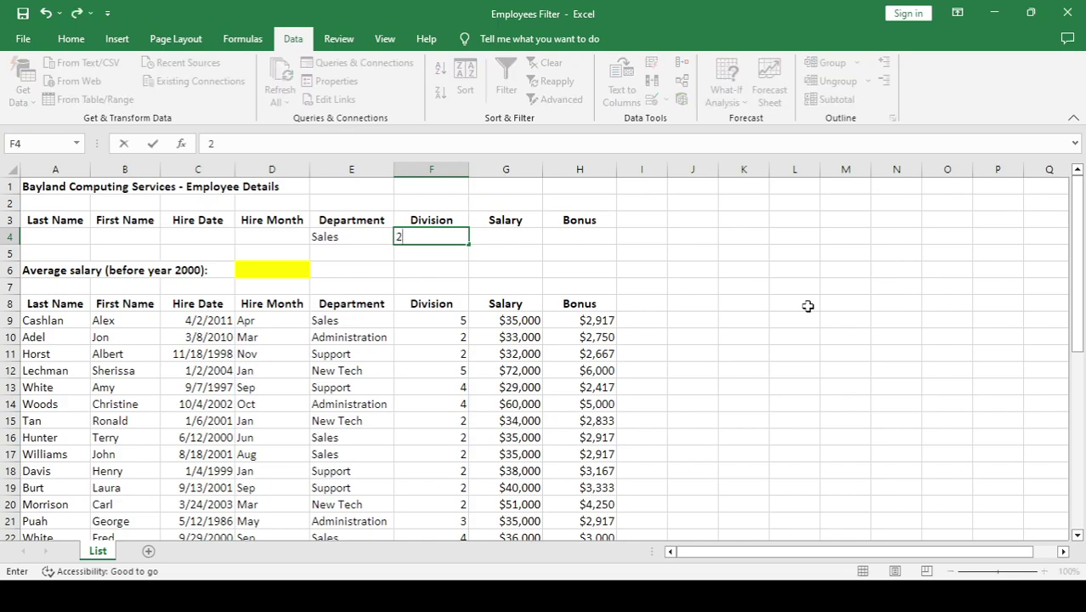
{"action": "key", "text": "Tab"}
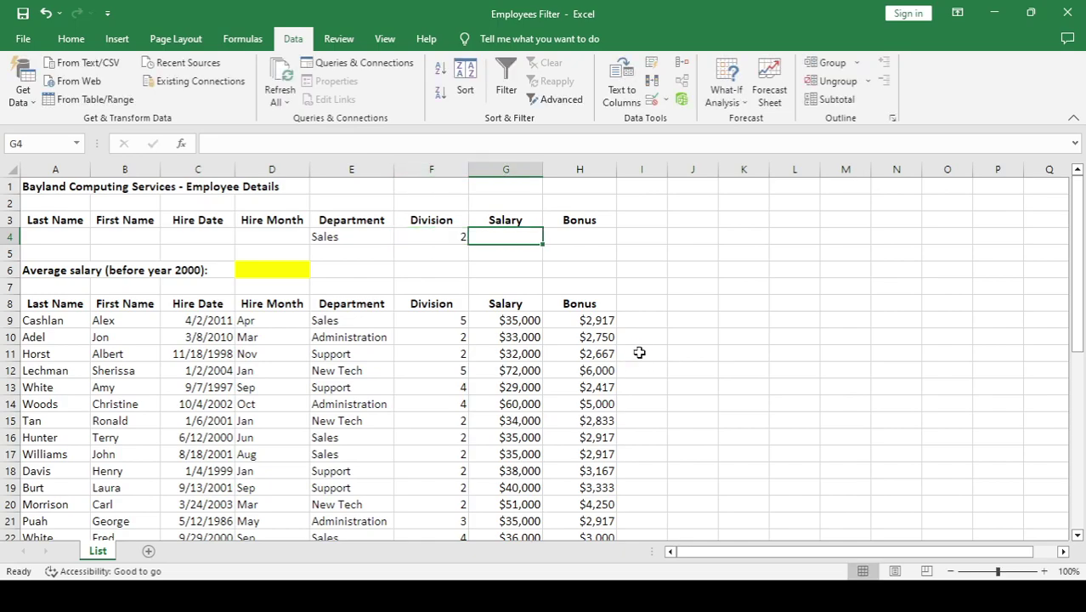
{"action": "left_click", "coordinate": [347, 238]}
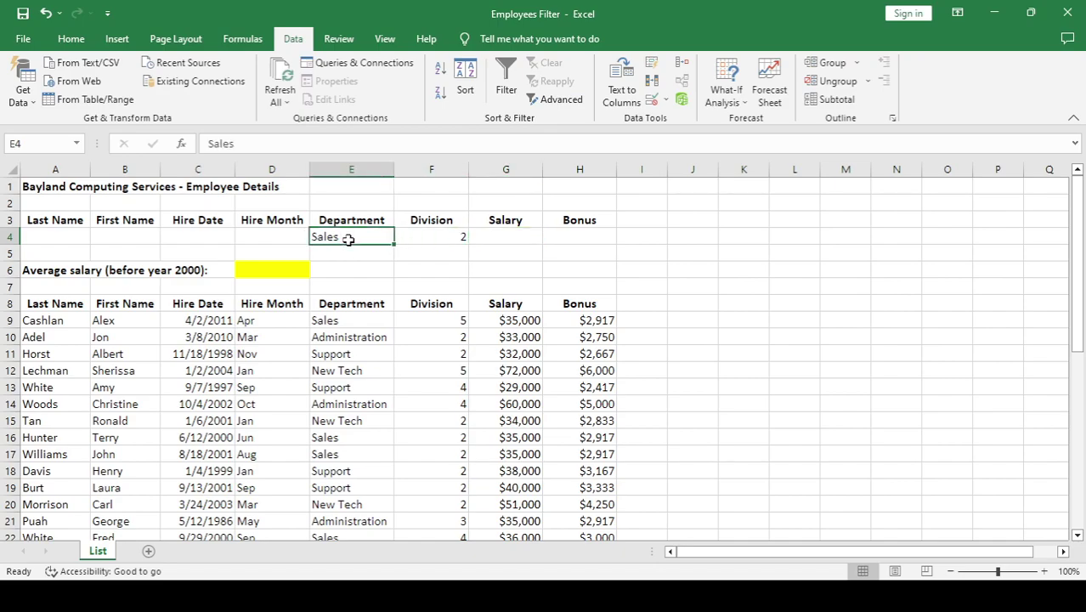
{"action": "left_click", "coordinate": [452, 240]}
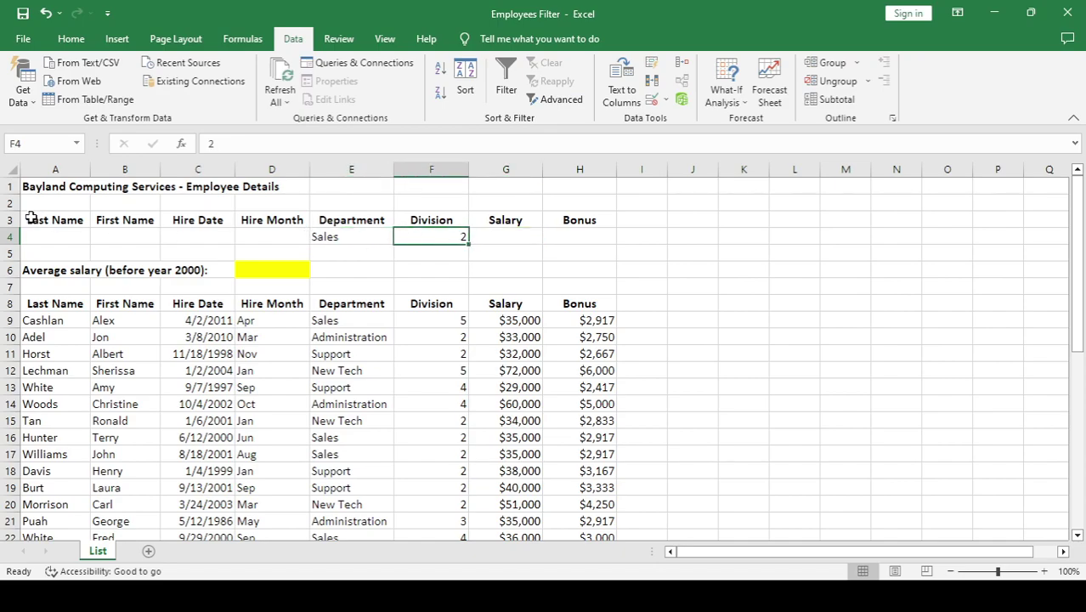
- Re-run the advanced filter in place and verify the 5 Sales records in division 2
{"action": "left_click", "coordinate": [40, 320]}
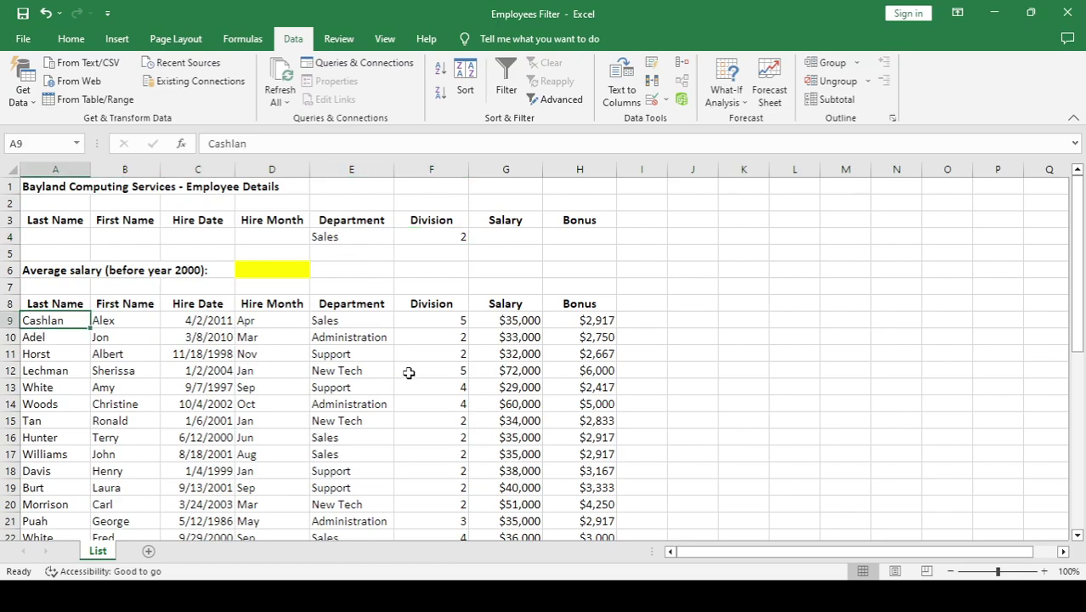
{"action": "left_click", "coordinate": [575, 100]}
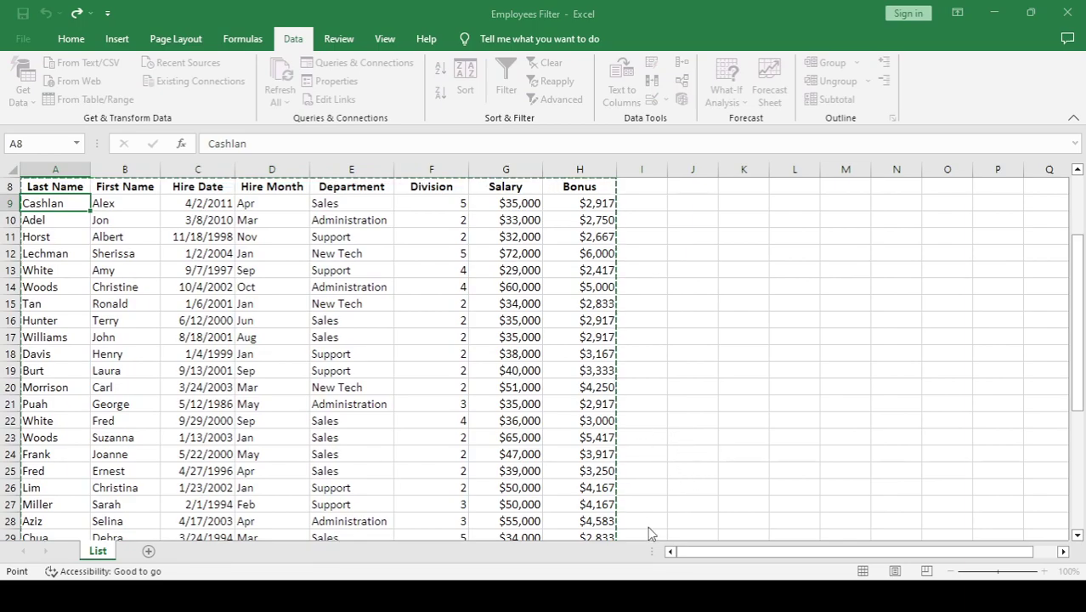
{"action": "key", "text": "Return"}
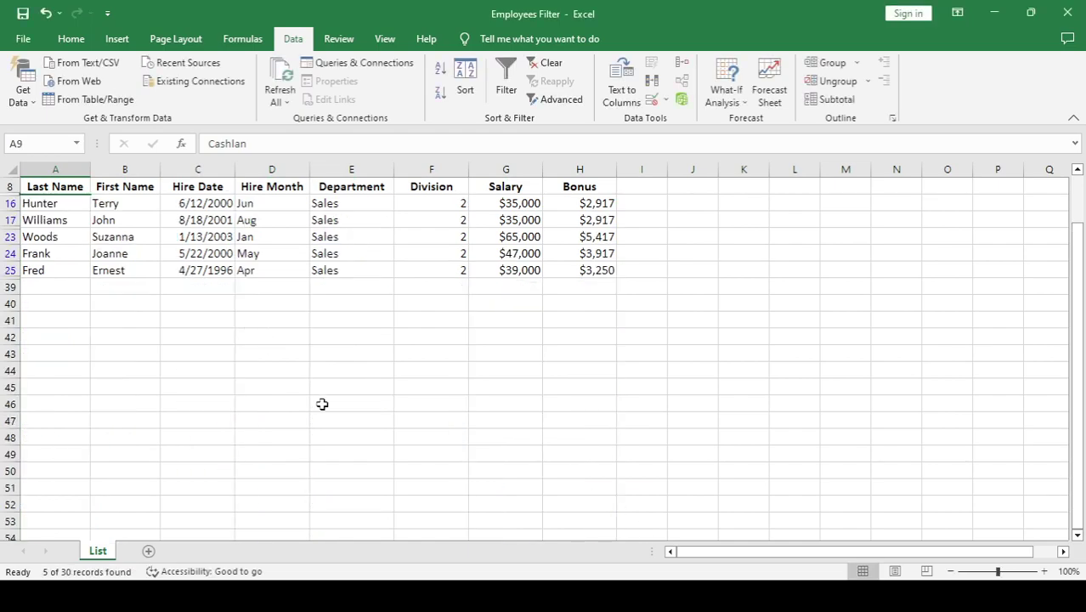
{"action": "scroll", "coordinate": [321, 403], "scroll_direction": "up", "scroll_amount": 3}
{"action": "left_click_drag", "start_coordinate": [322, 317], "coordinate": [325, 387]}
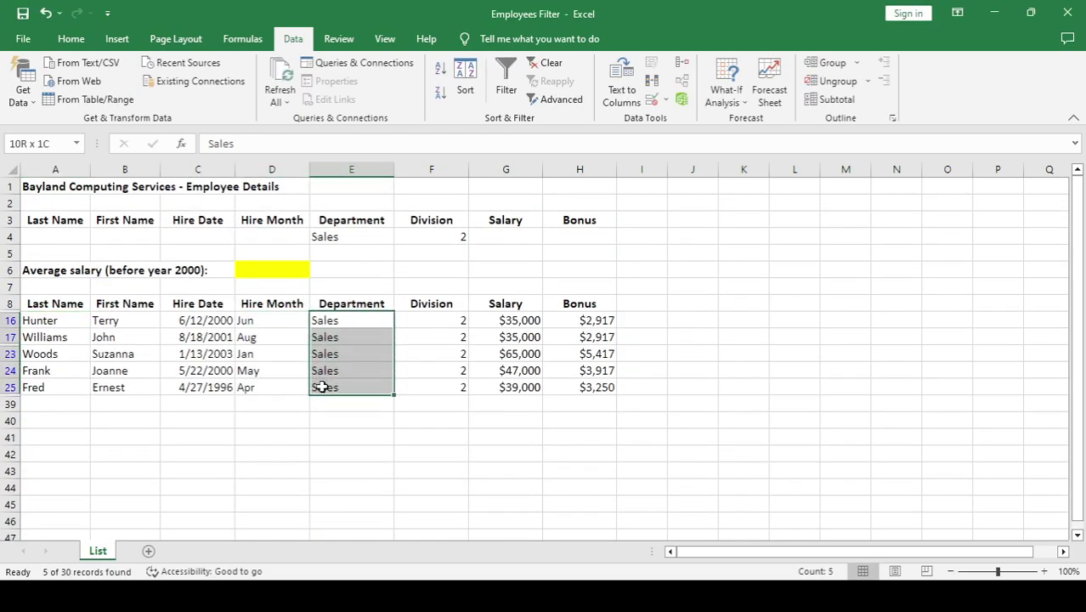
{"action": "left_click_drag", "start_coordinate": [449, 316], "coordinate": [444, 383]}
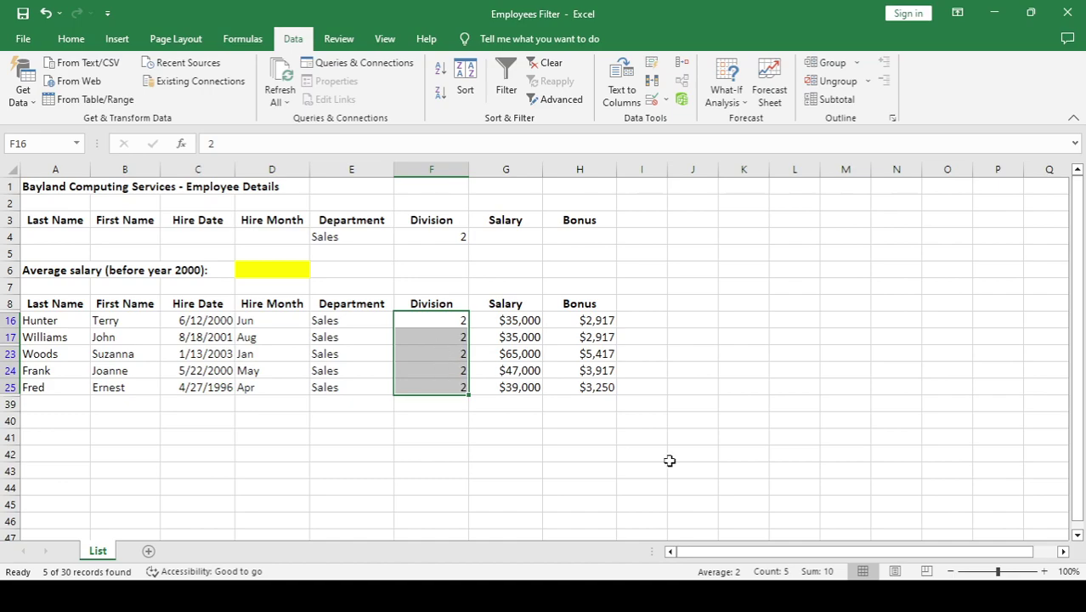
{"action": "left_click_drag", "start_coordinate": [322, 235], "coordinate": [428, 233]}
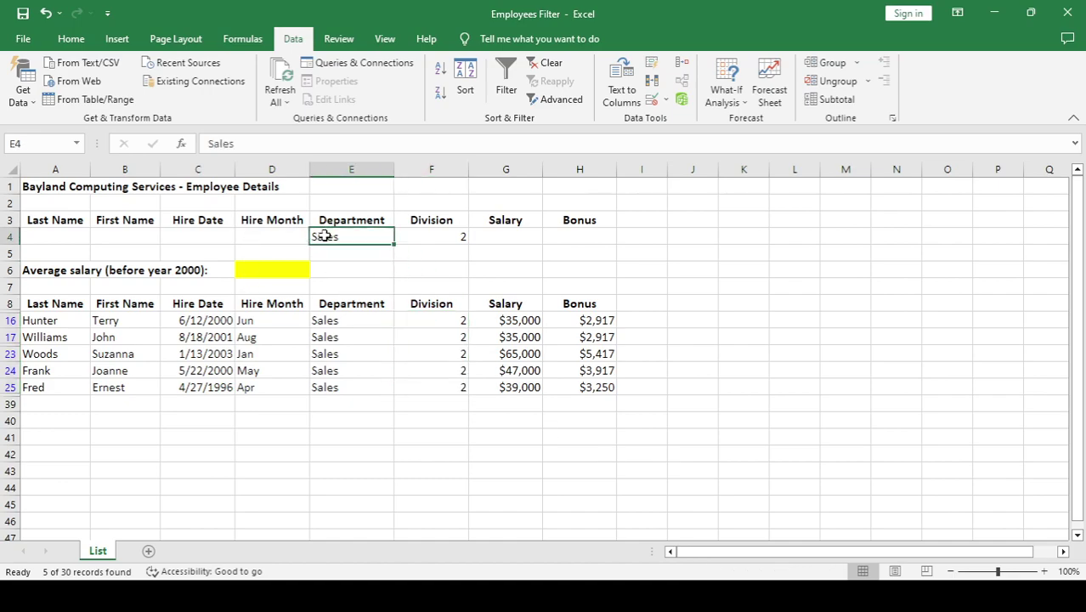
- Delete the Sales and 2 criteria from E4:F4 and clear the filter
{"action": "key", "text": "Delete"}
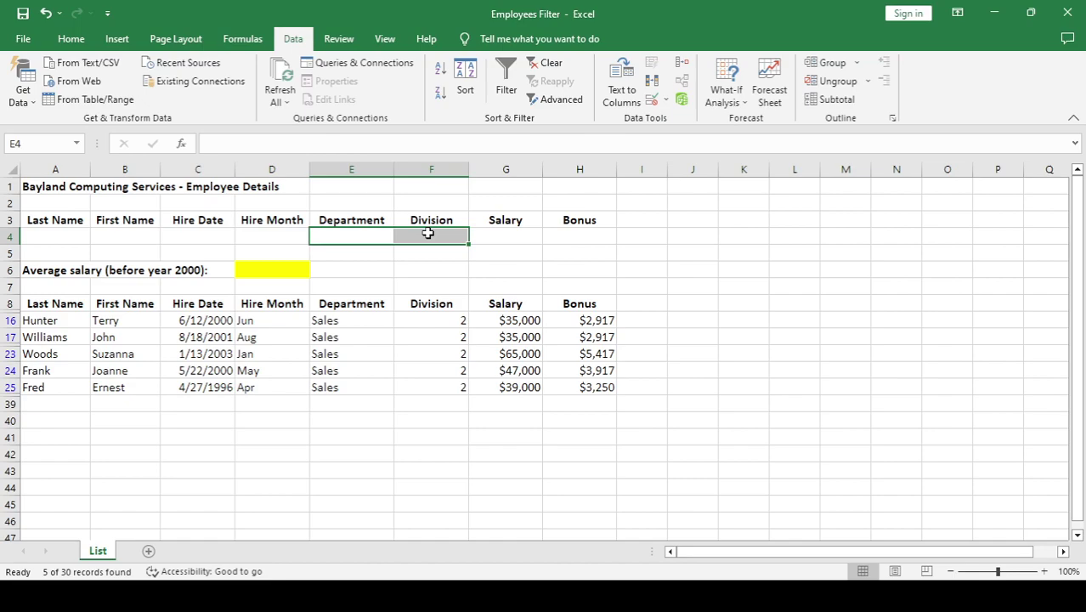
{"action": "left_click", "coordinate": [547, 65]}
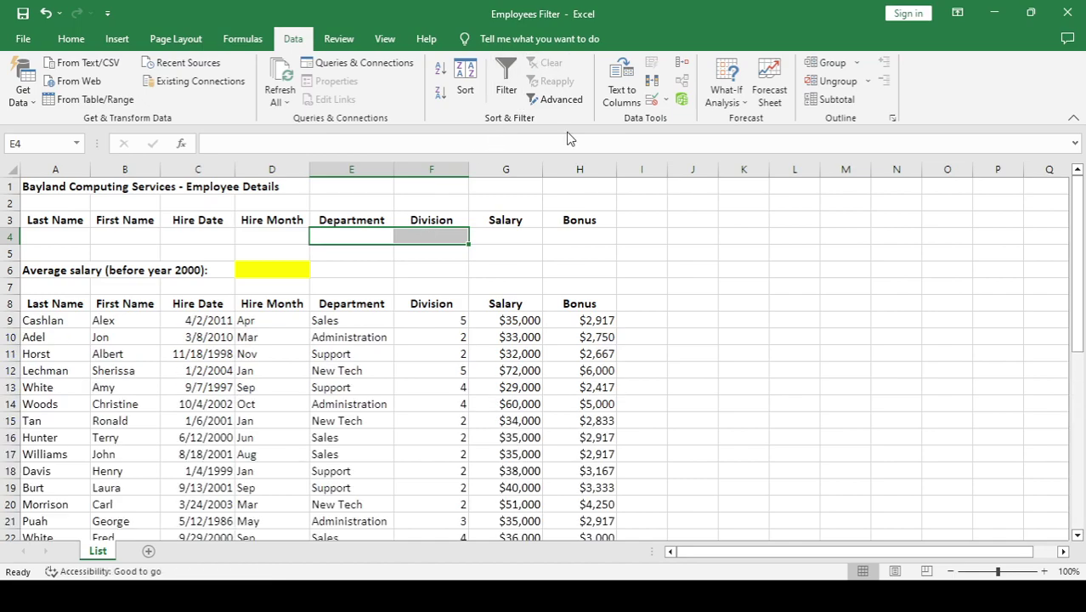
{"action": "left_click", "coordinate": [675, 405]}
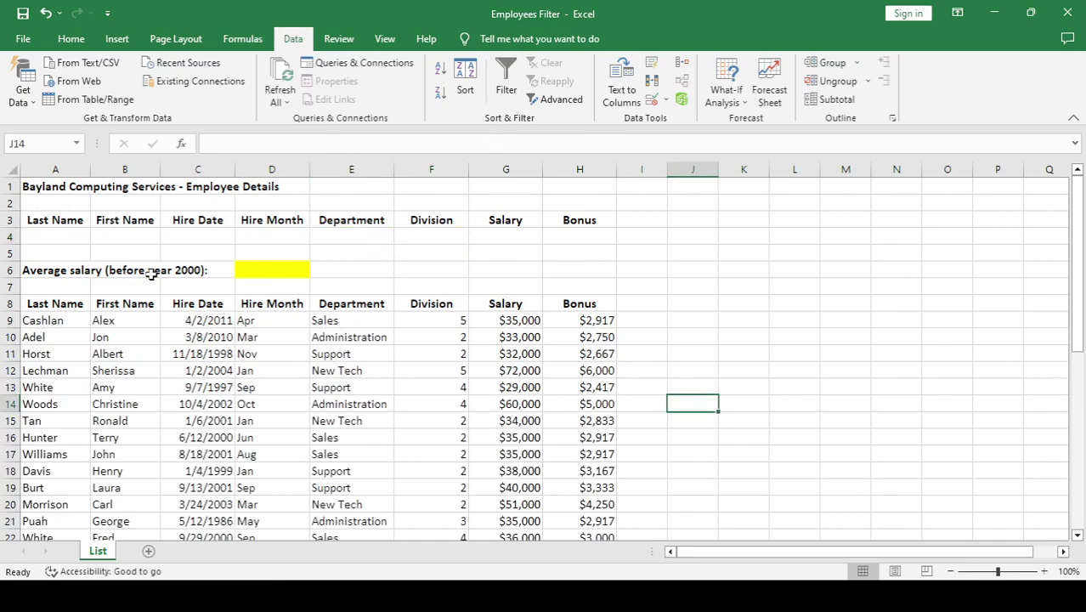
- Review the named Criteria range A3:H4 and compare its headers with the list's row 8 headers
{"action": "left_click_drag", "start_coordinate": [41, 222], "coordinate": [582, 229]}
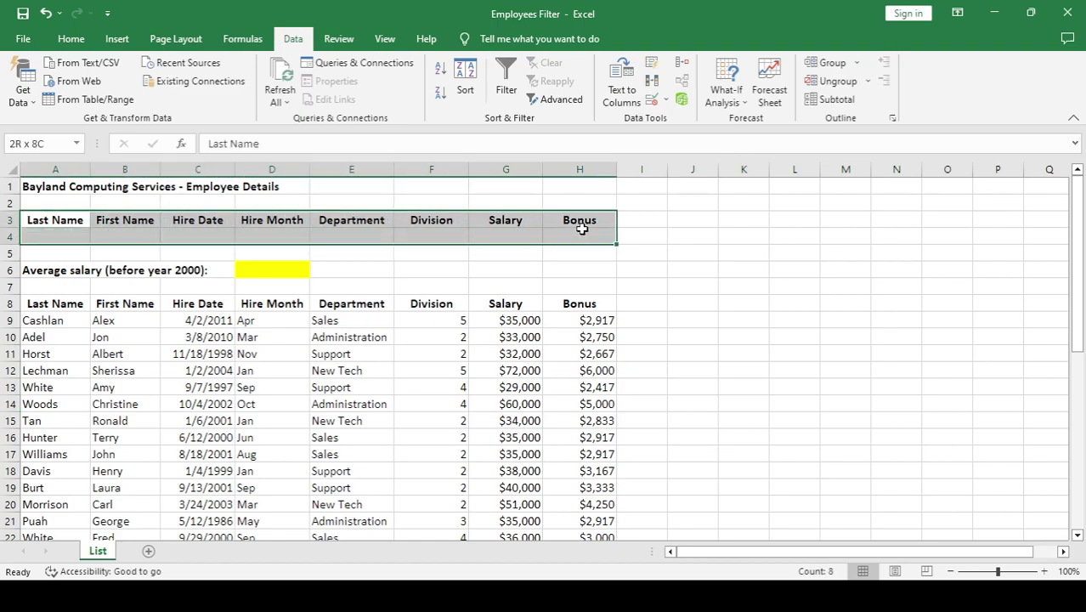
{"action": "left_click_drag", "start_coordinate": [582, 229], "coordinate": [582, 230]}
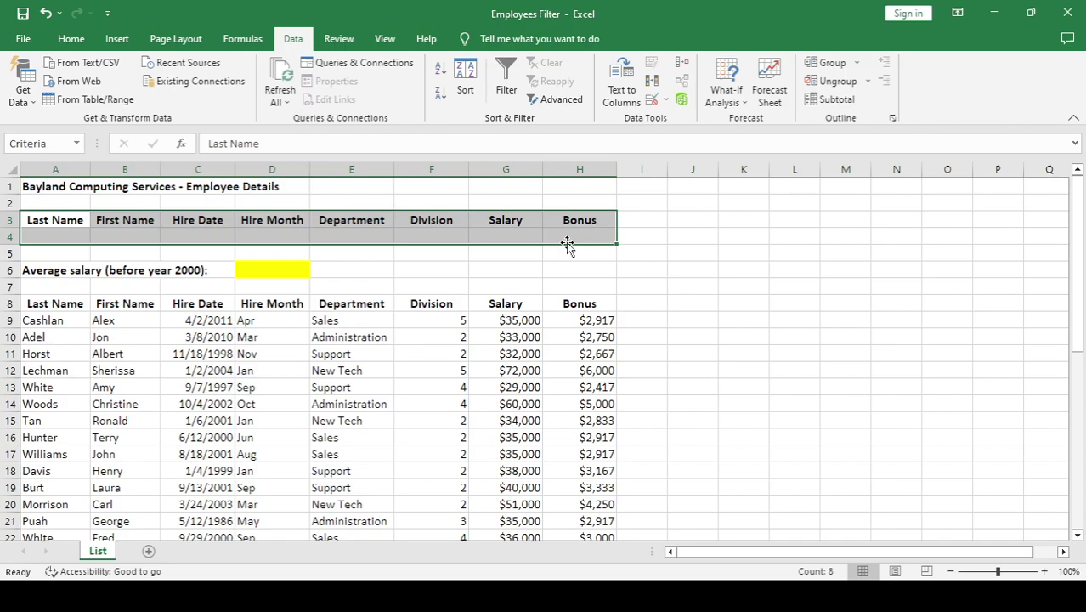
{"action": "left_click", "coordinate": [58, 236]}
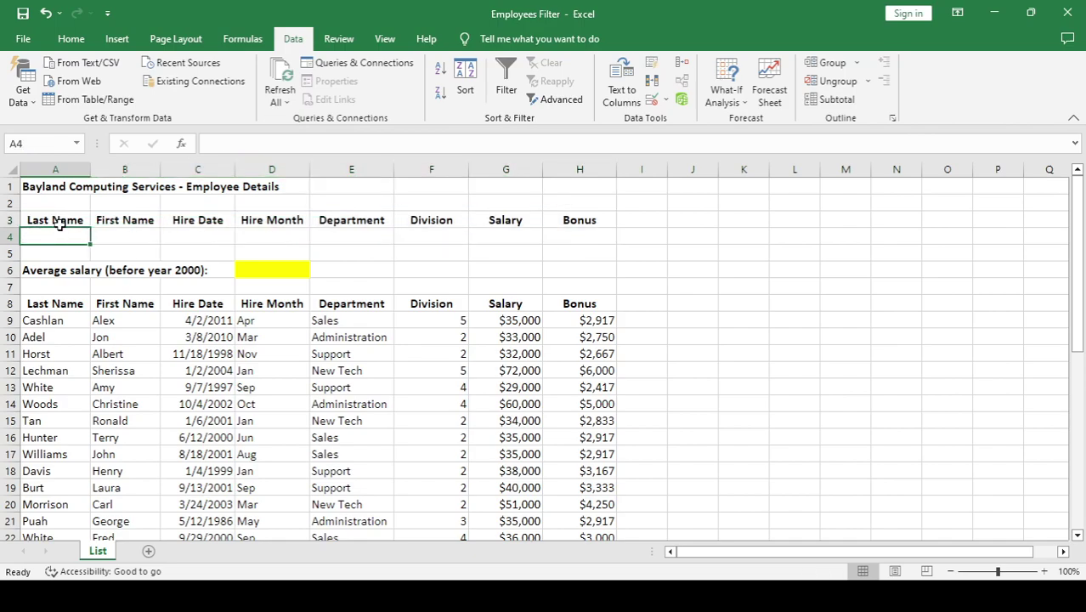
{"action": "left_click", "coordinate": [60, 220]}
{"action": "left_click_drag", "start_coordinate": [59, 219], "coordinate": [60, 231]}
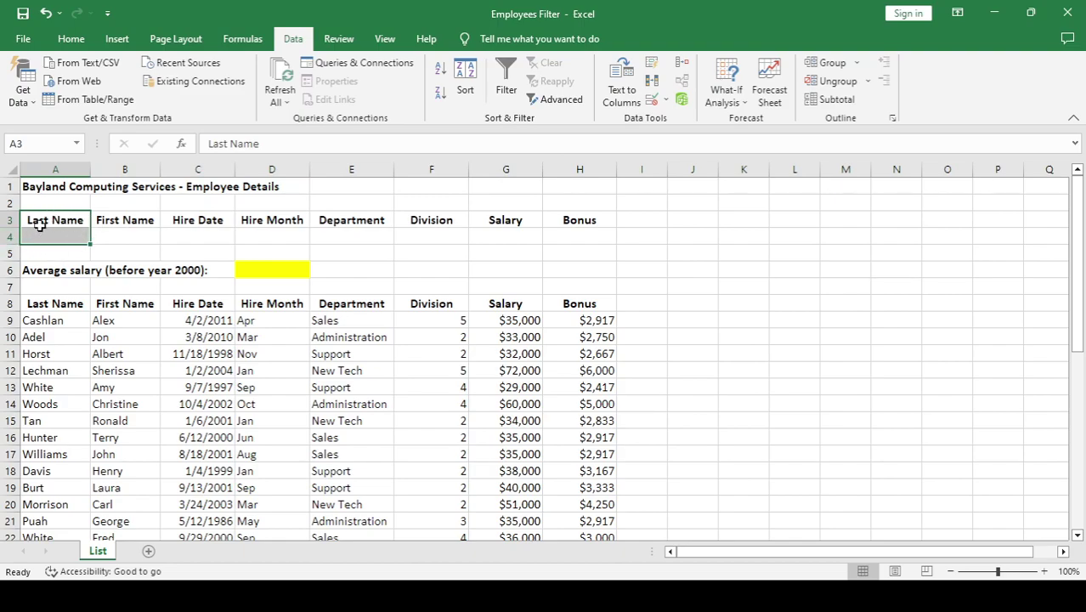
{"action": "left_click", "coordinate": [41, 226]}
{"action": "left_click_drag", "start_coordinate": [53, 302], "coordinate": [576, 302]}
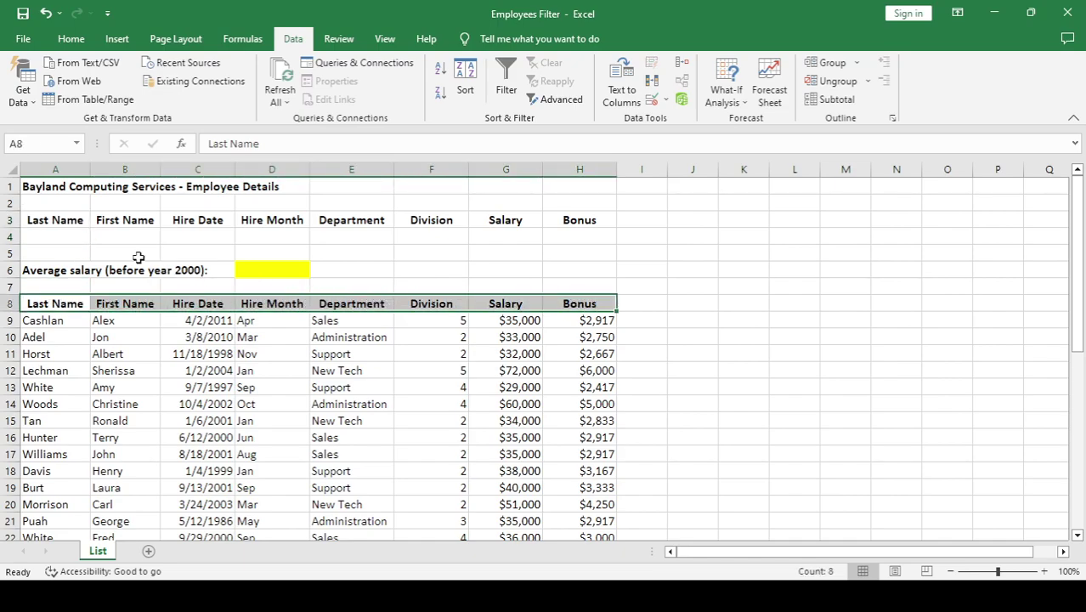
{"action": "mouse_move", "coordinate": [42, 223]}
{"action": "left_mouse_down"}
{"action": "mouse_move", "coordinate": [263, 232]}
{"action": "mouse_move", "coordinate": [571, 220]}
{"action": "left_mouse_up"}
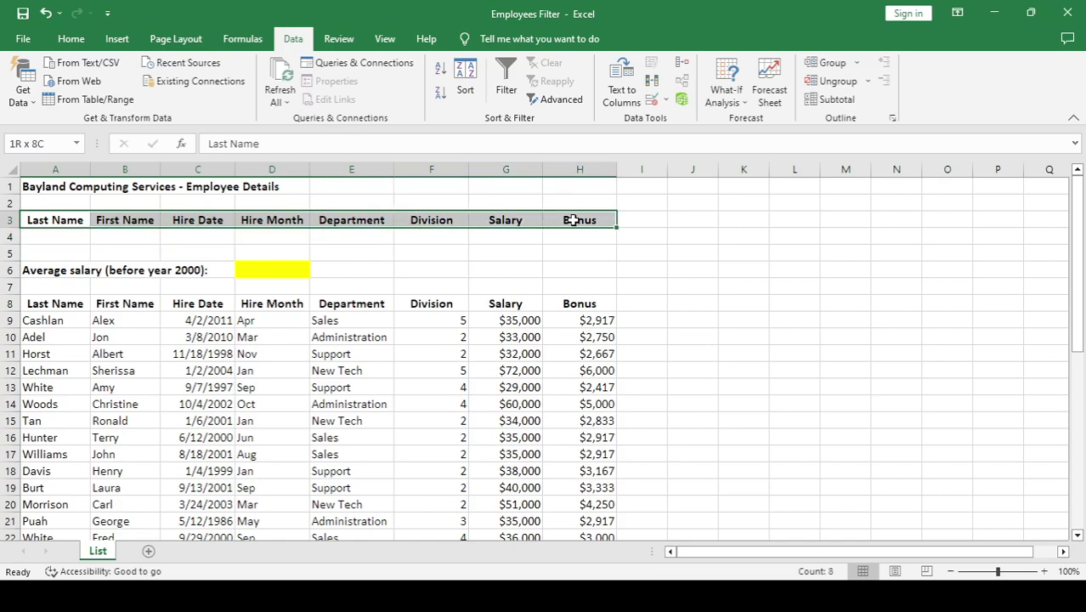
{"action": "left_click", "coordinate": [847, 360]}
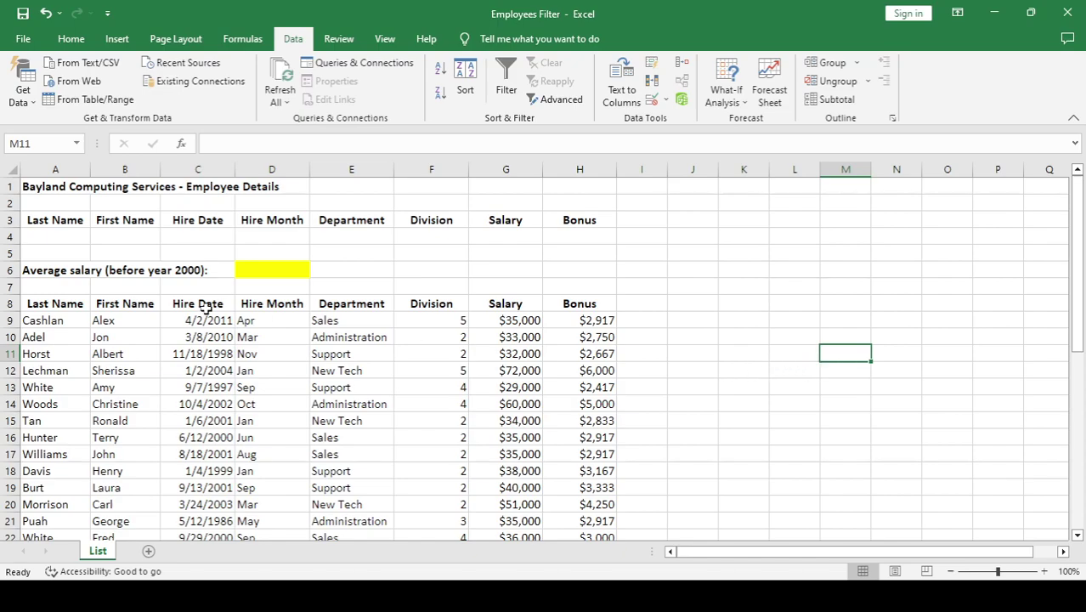
- Enter Jan as the Hire Month criterion in D4
{"action": "left_click", "coordinate": [275, 241]}
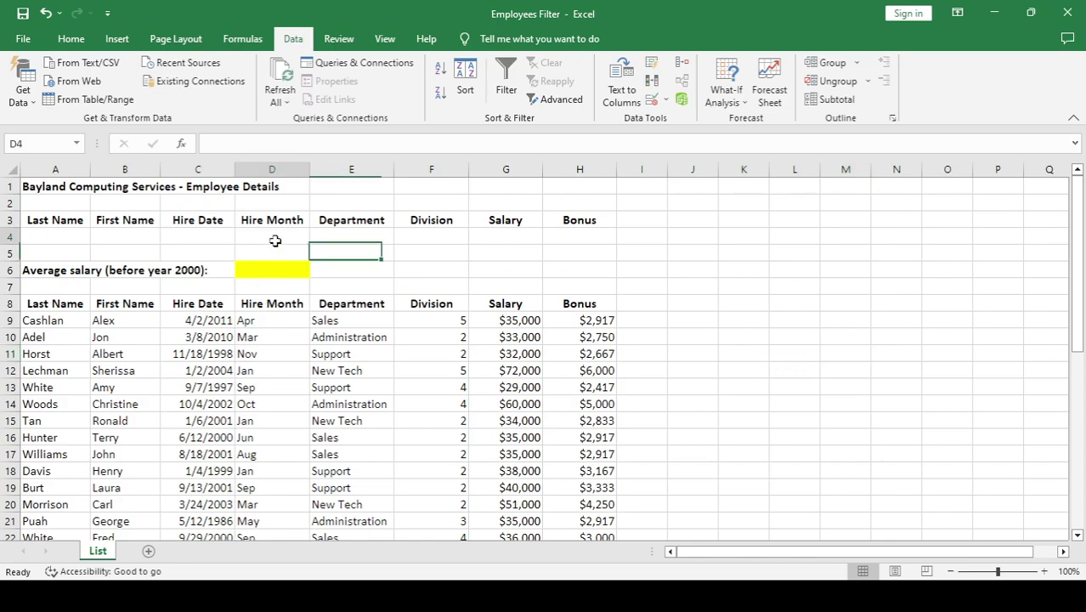
{"action": "type", "text": "Jan"}
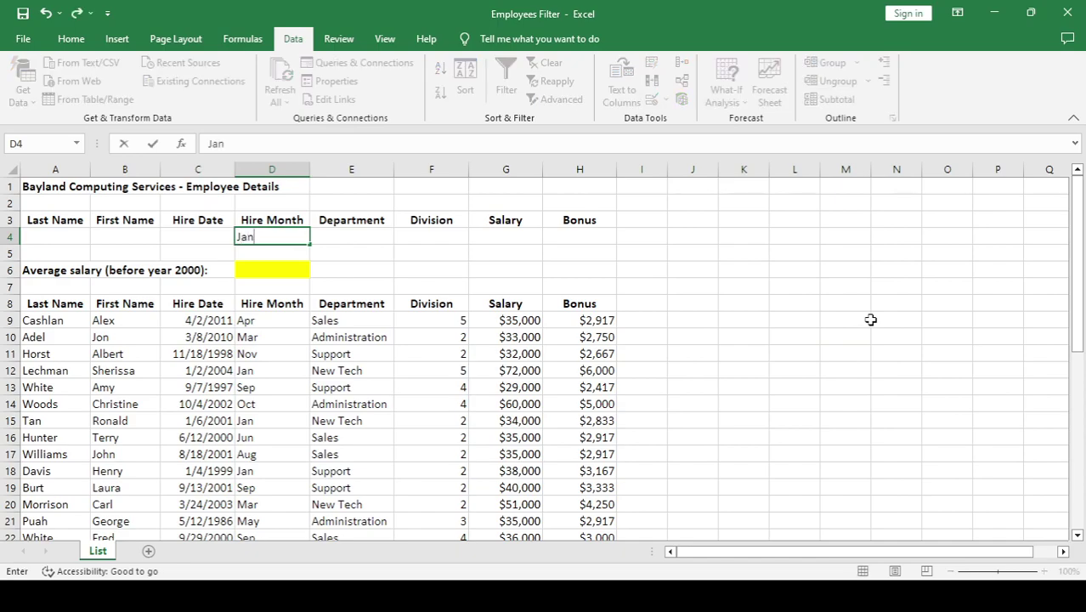
{"action": "key", "text": "Return"}
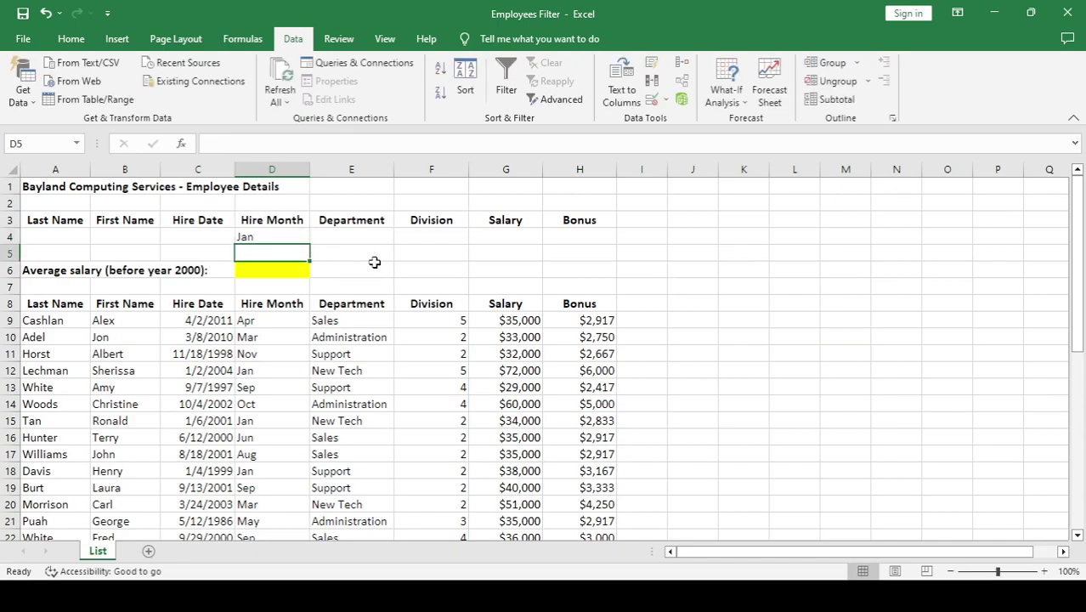
{"action": "left_click", "coordinate": [293, 234]}
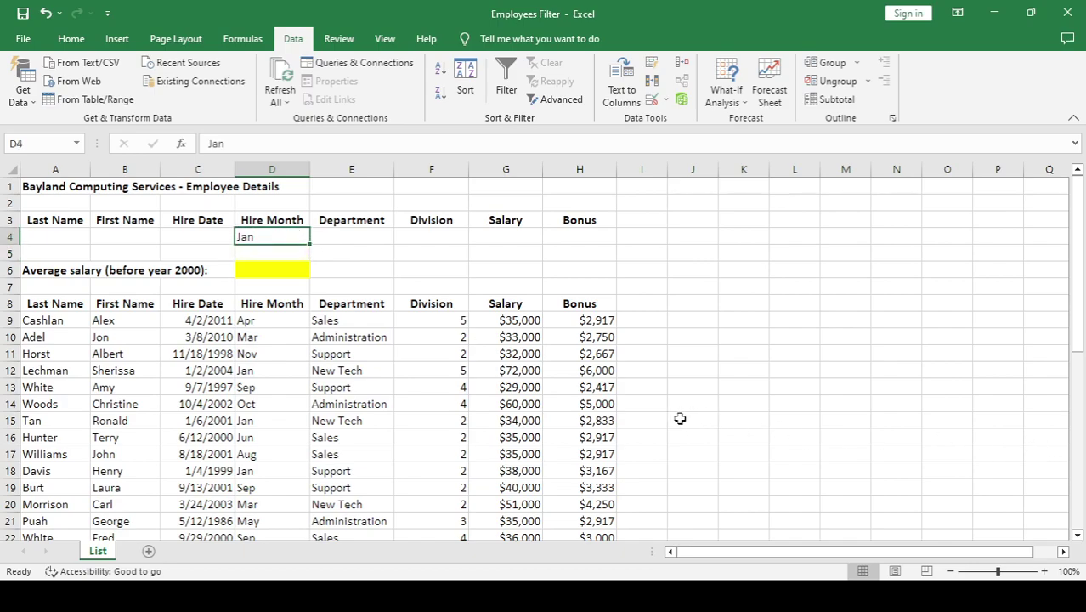
- Run the advanced filter, check the five January hires, then clear the filter
{"action": "left_click", "coordinate": [66, 321]}
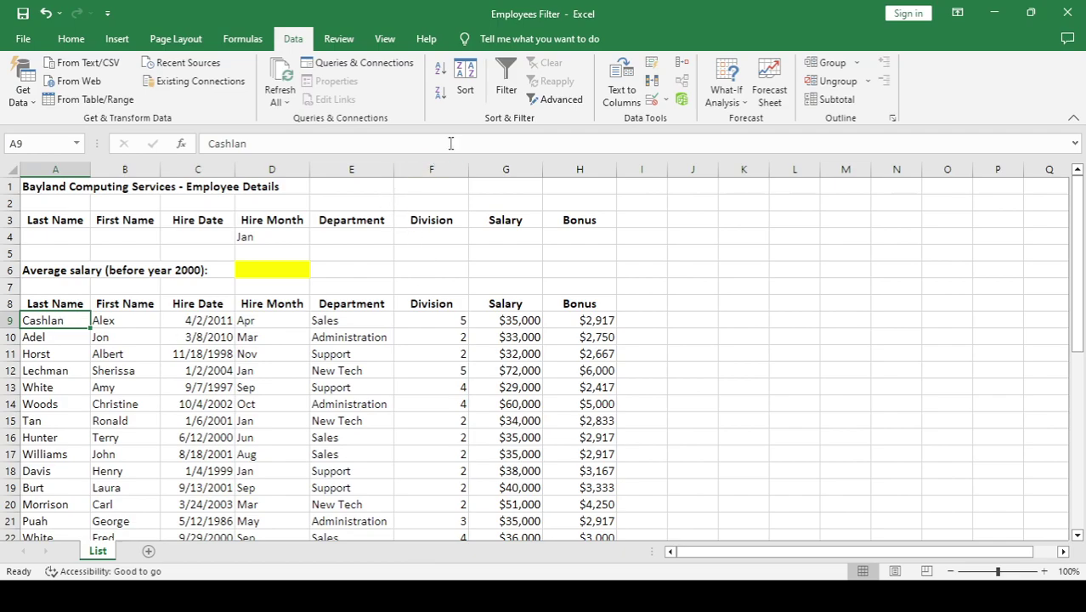
{"action": "left_click", "coordinate": [565, 101]}
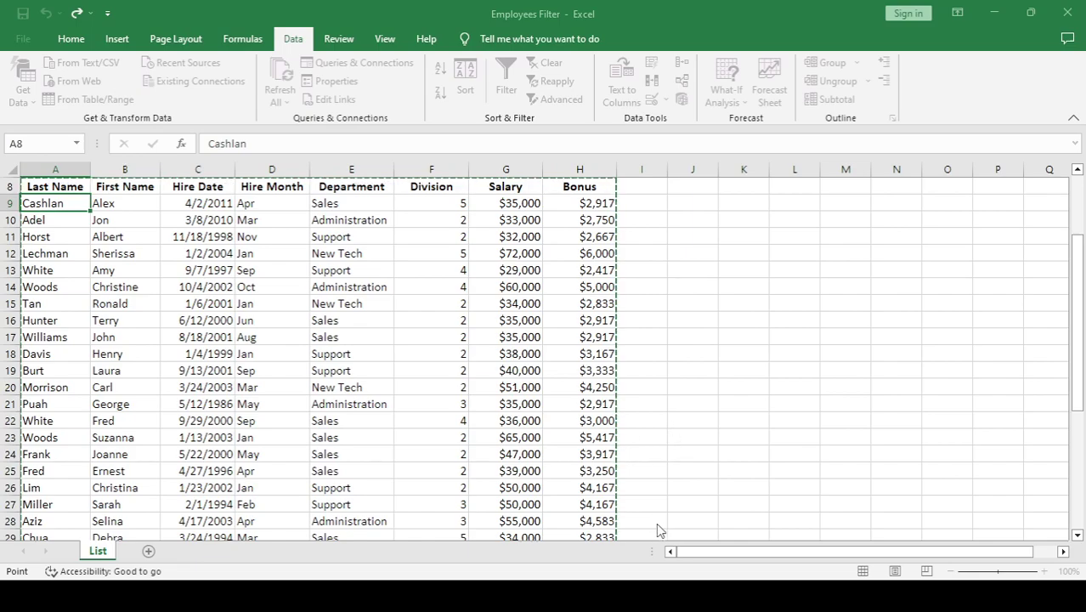
{"action": "key", "text": "Return"}
{"action": "scroll", "coordinate": [831, 446], "scroll_direction": "up", "scroll_amount": 3}
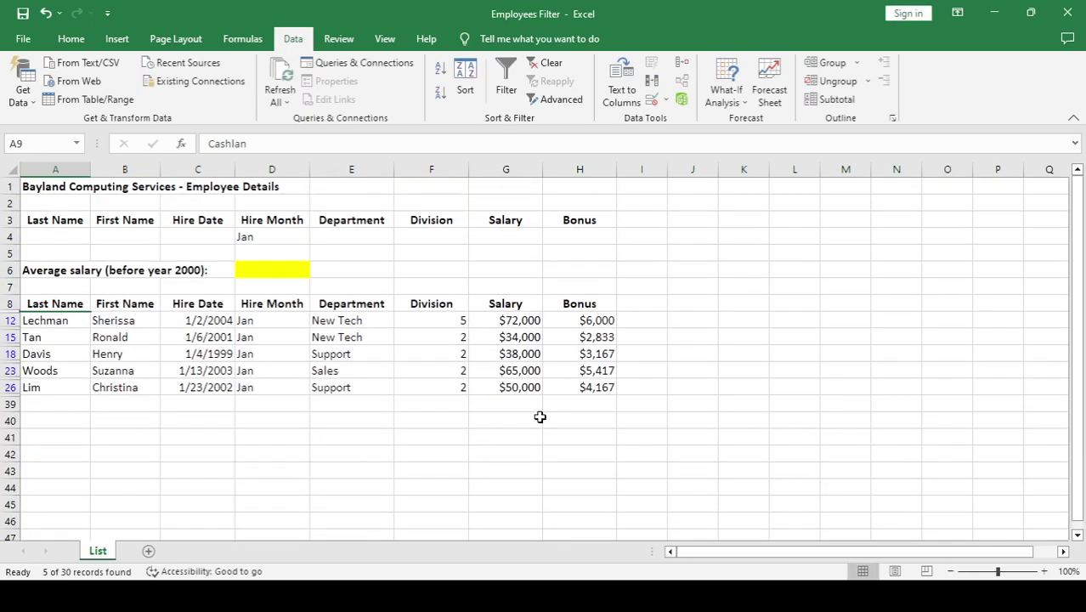
{"action": "left_click", "coordinate": [262, 321]}
{"action": "left_click_drag", "start_coordinate": [258, 336], "coordinate": [250, 386]}
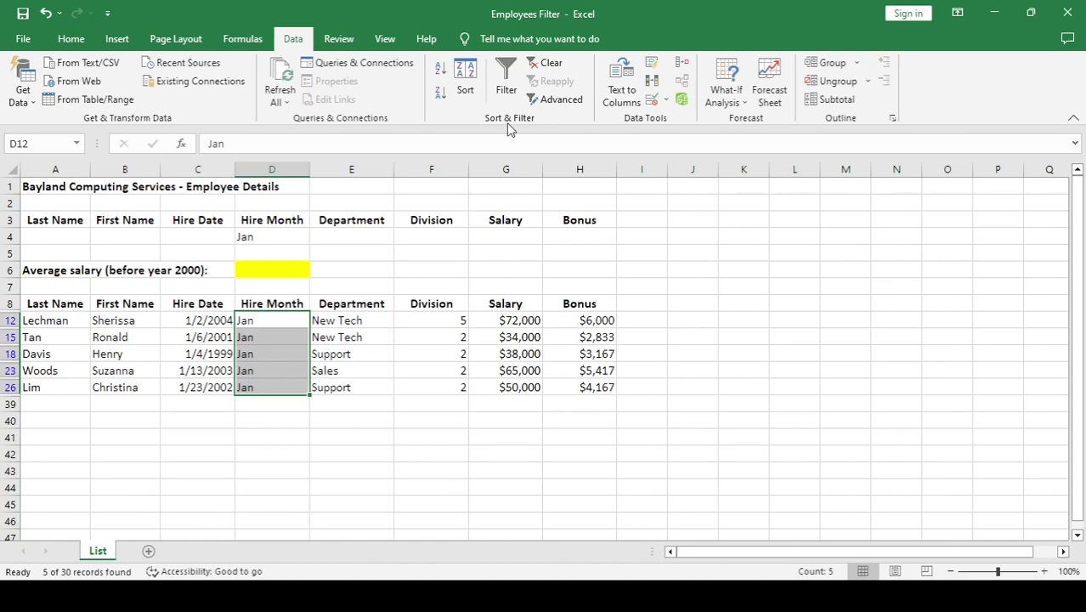
{"action": "left_click", "coordinate": [547, 64]}
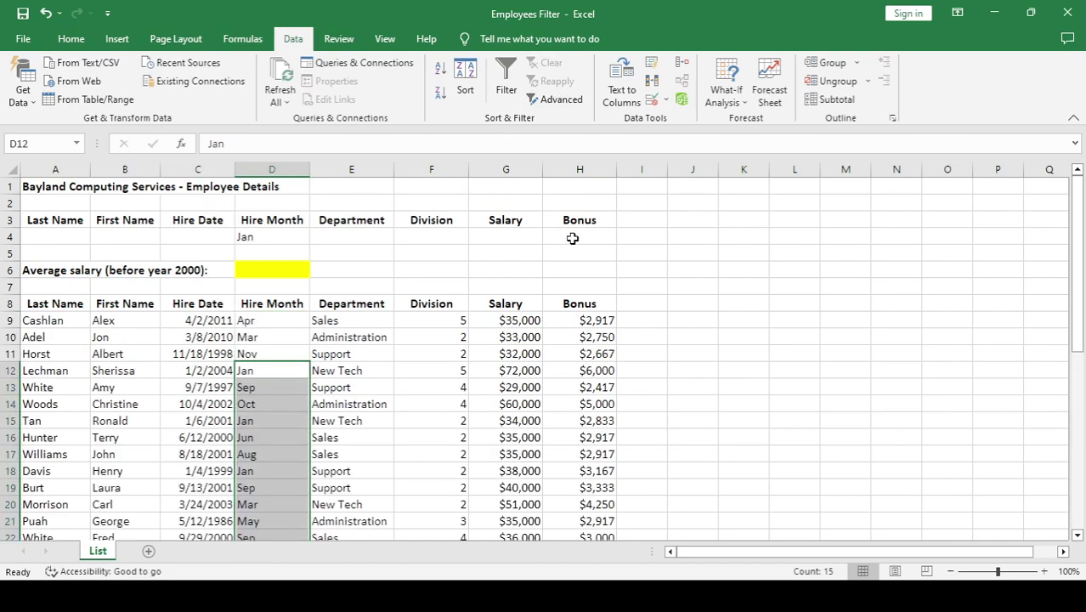
- Enter 35000 as the Salary criterion in G4 and compare it with the list salaries
{"action": "left_click", "coordinate": [516, 241]}
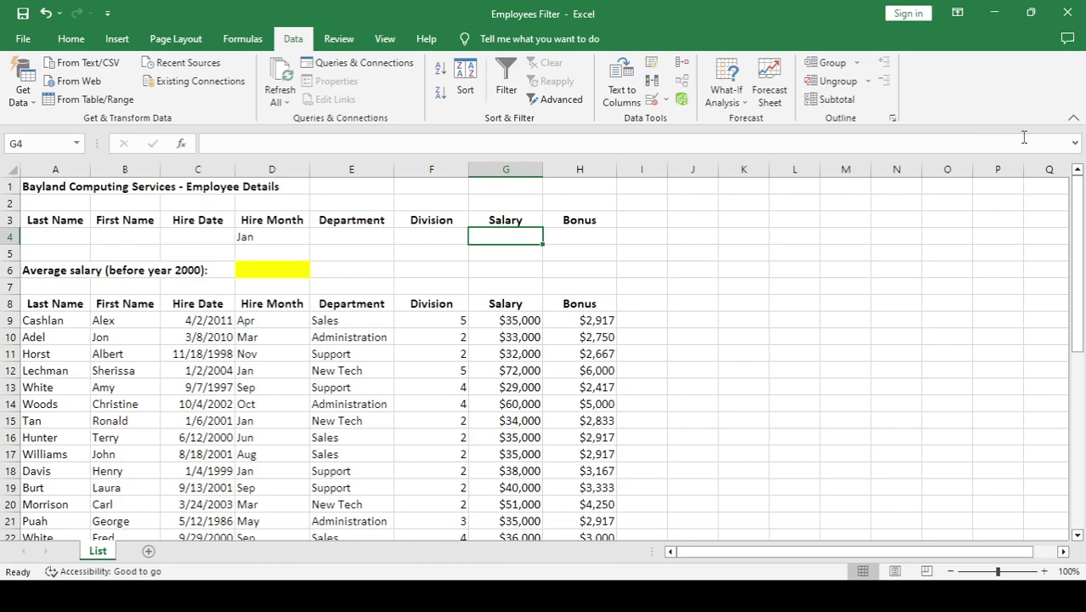
{"action": "type", "text": "35000"}
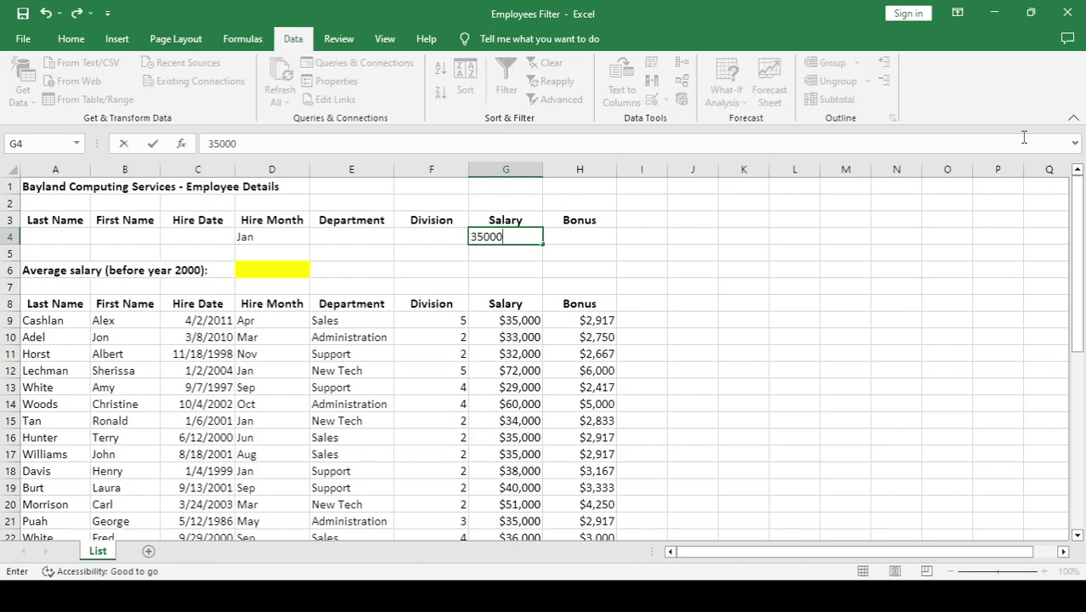
{"action": "key", "text": "Return"}
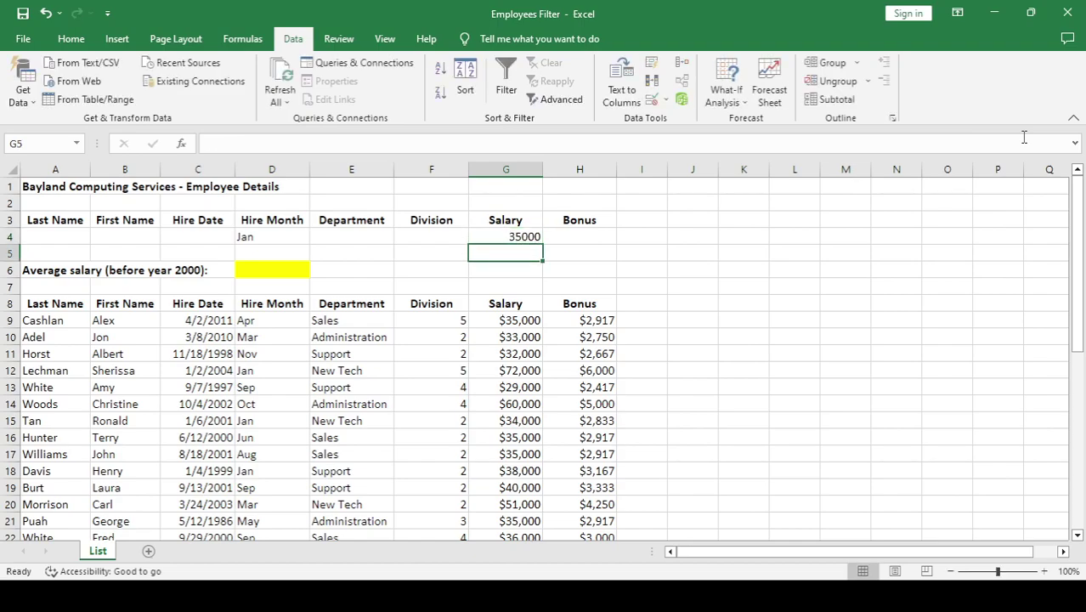
{"action": "left_click", "coordinate": [254, 321]}
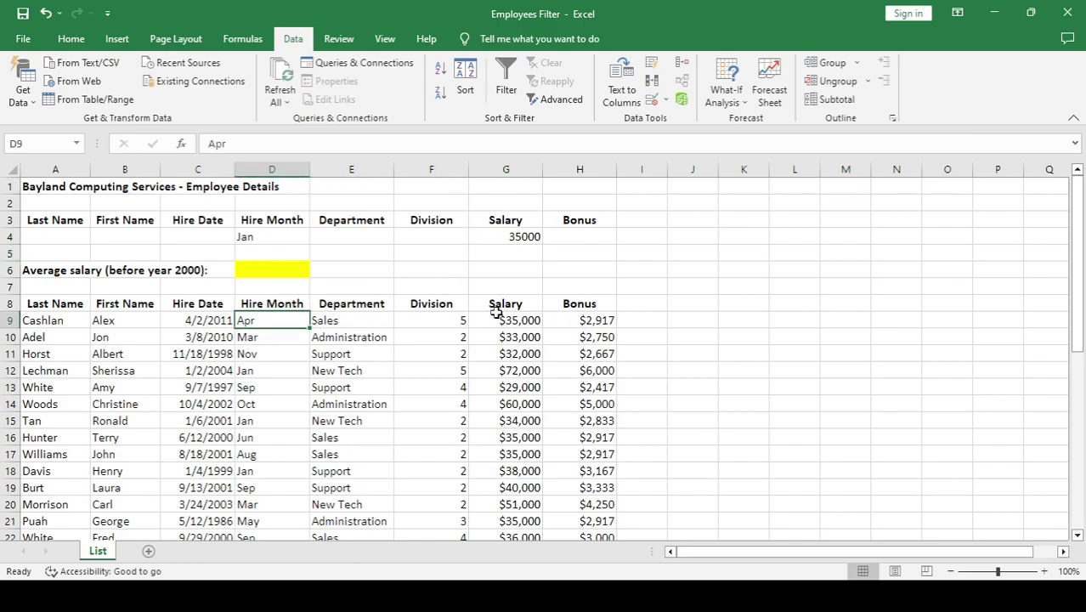
{"action": "left_click_drag", "start_coordinate": [496, 316], "coordinate": [479, 452]}
{"action": "left_click", "coordinate": [518, 239]}
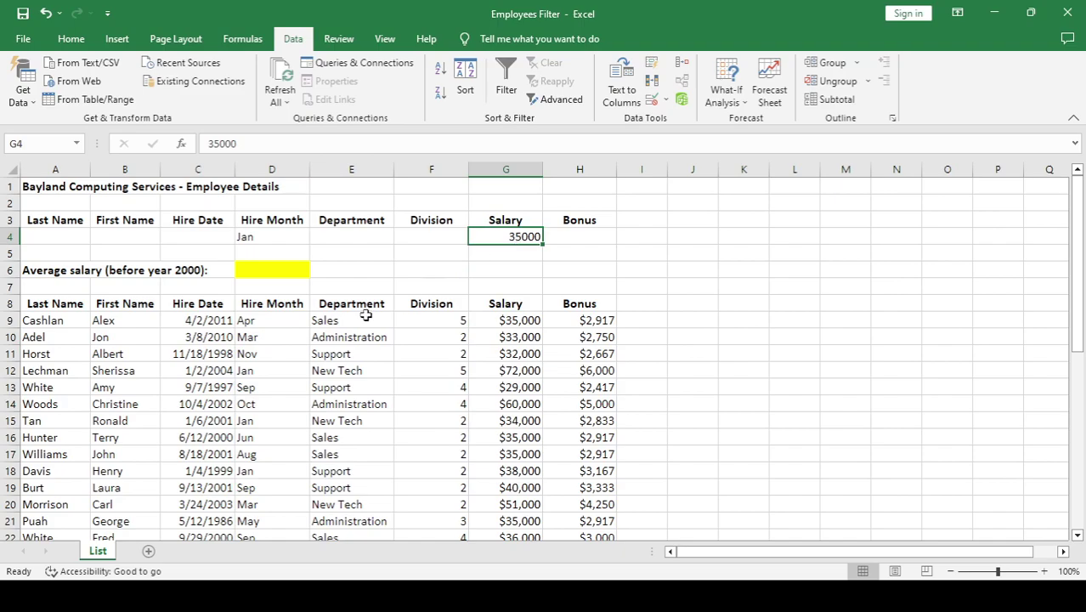
- Re-run the advanced filter for Jan hires earning 35000, finding 0 of 30 records
{"action": "left_click", "coordinate": [195, 324]}
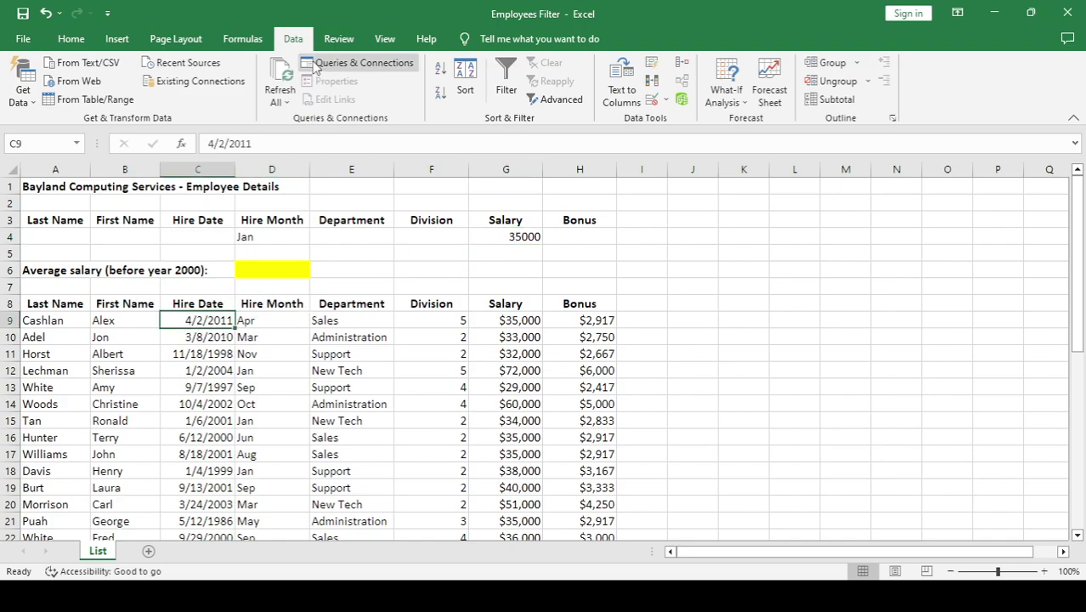
{"action": "left_click", "coordinate": [542, 101]}
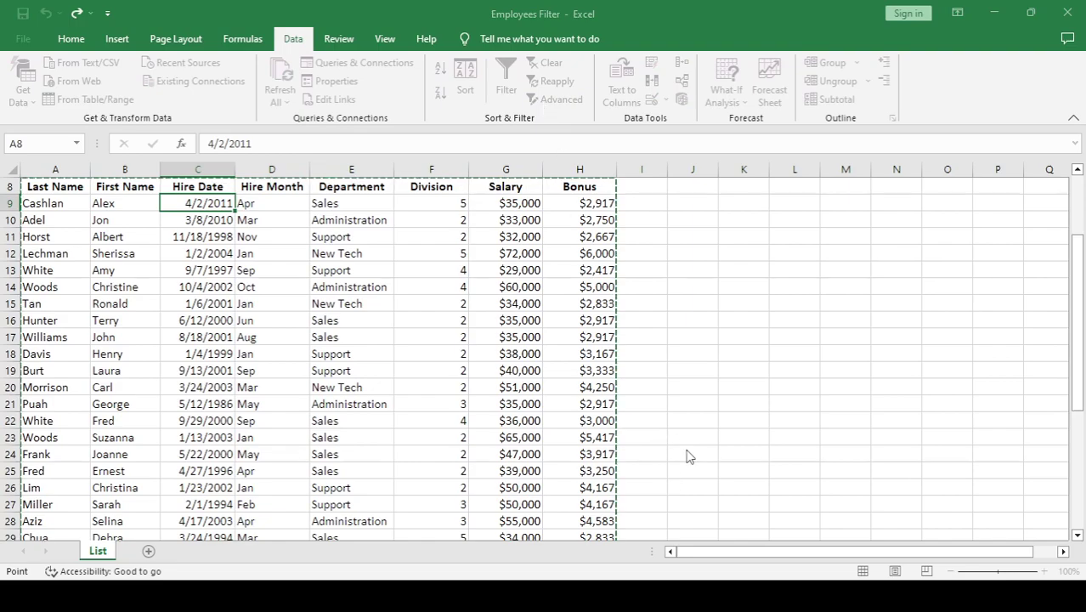
{"action": "key", "text": "Return"}
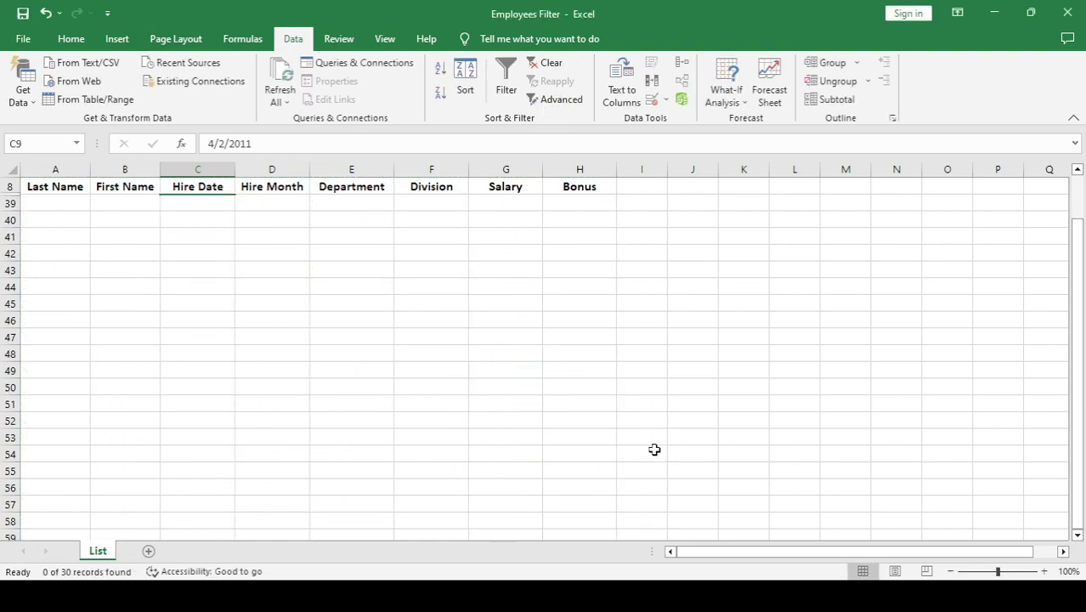
{"action": "scroll", "coordinate": [657, 447], "scroll_direction": "up", "scroll_amount": 3}
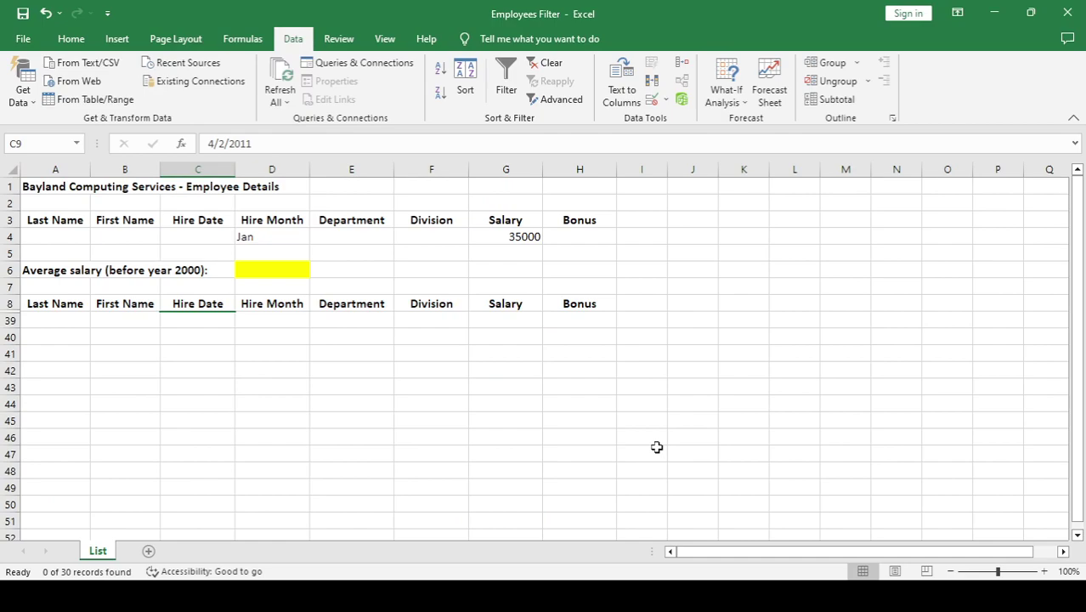
{"action": "left_click", "coordinate": [498, 322]}
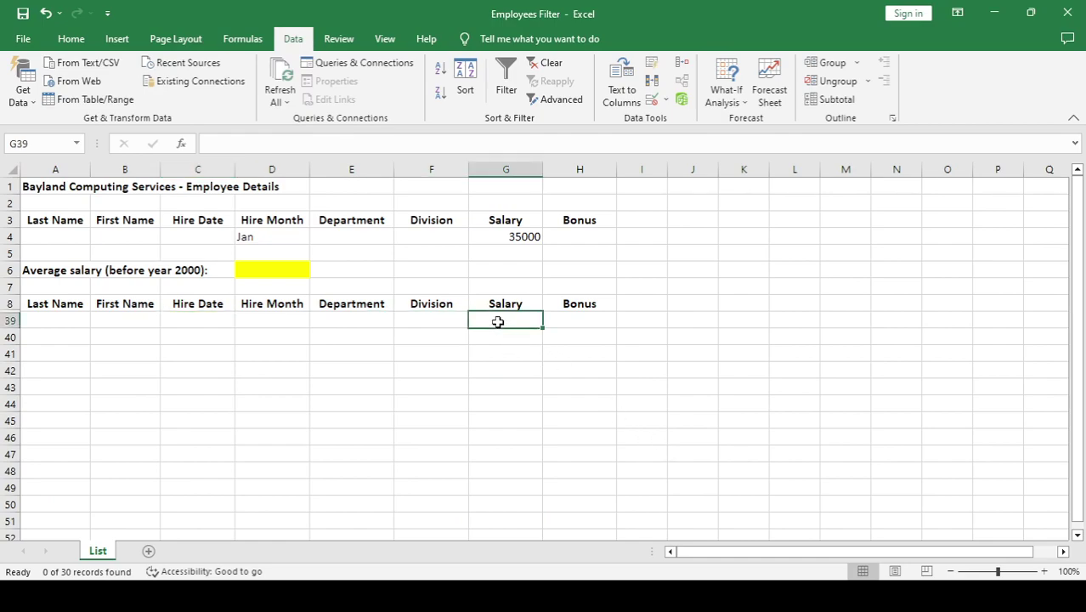
{"action": "left_click", "coordinate": [515, 240]}
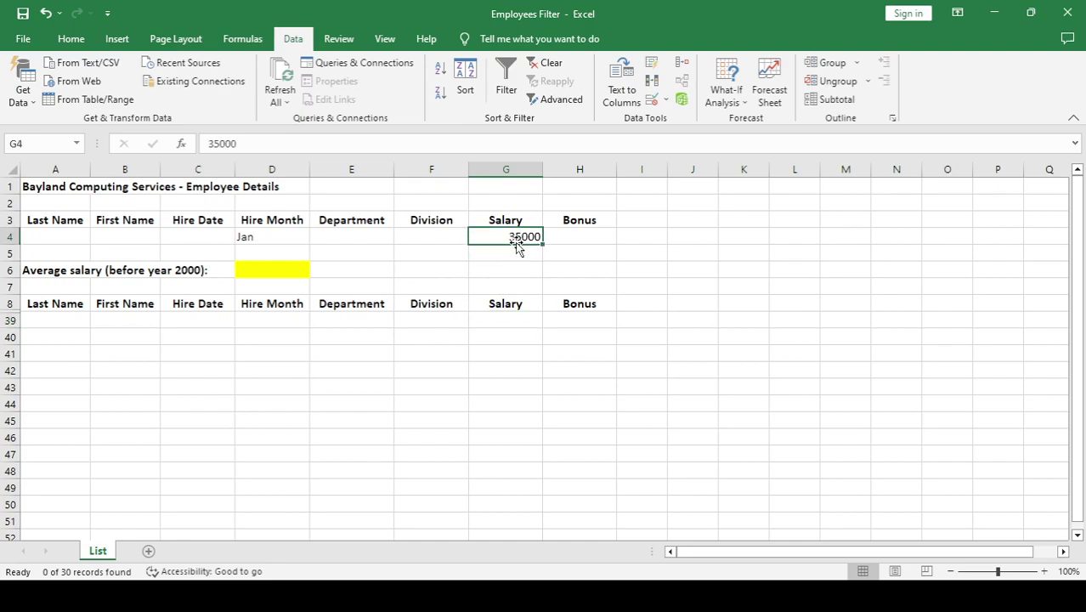
{"action": "left_click", "coordinate": [513, 322]}
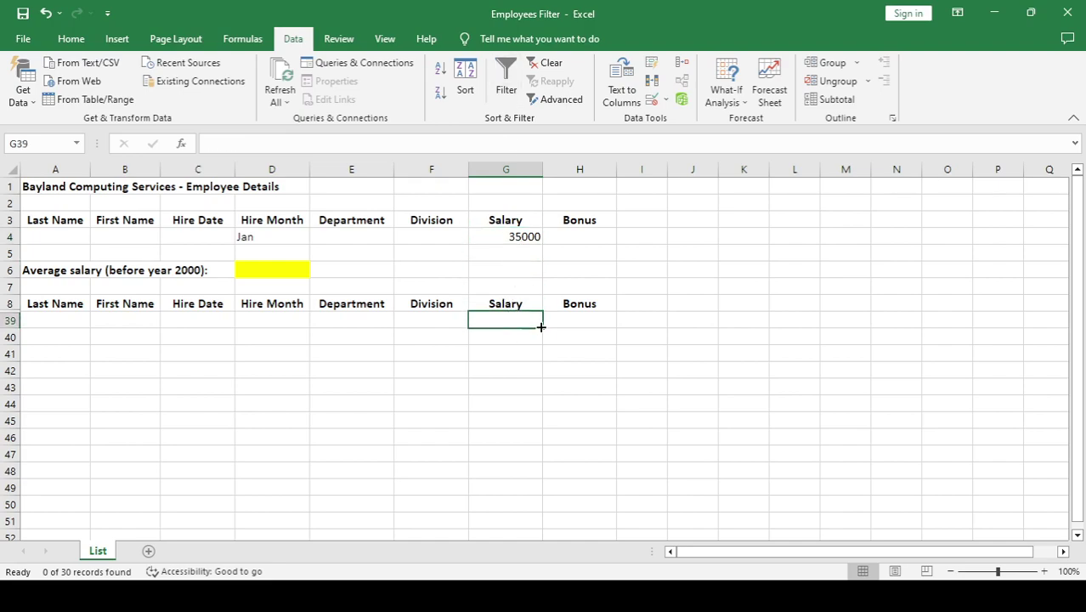
- Clear the filter and compare the list's salary currency format with the G4 criterion
{"action": "left_click", "coordinate": [548, 64]}
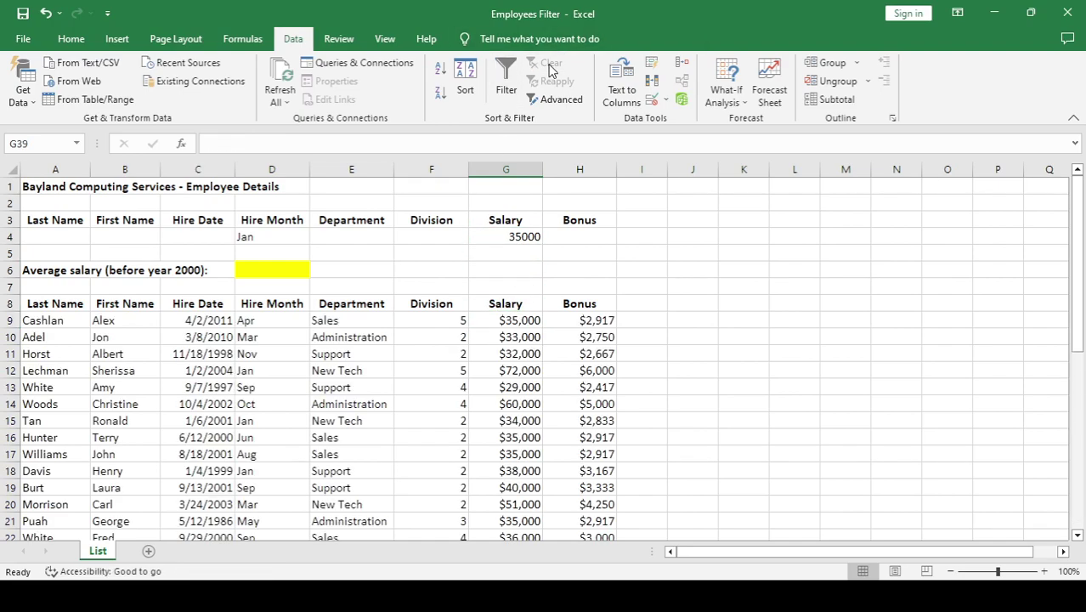
{"action": "left_click", "coordinate": [505, 321]}
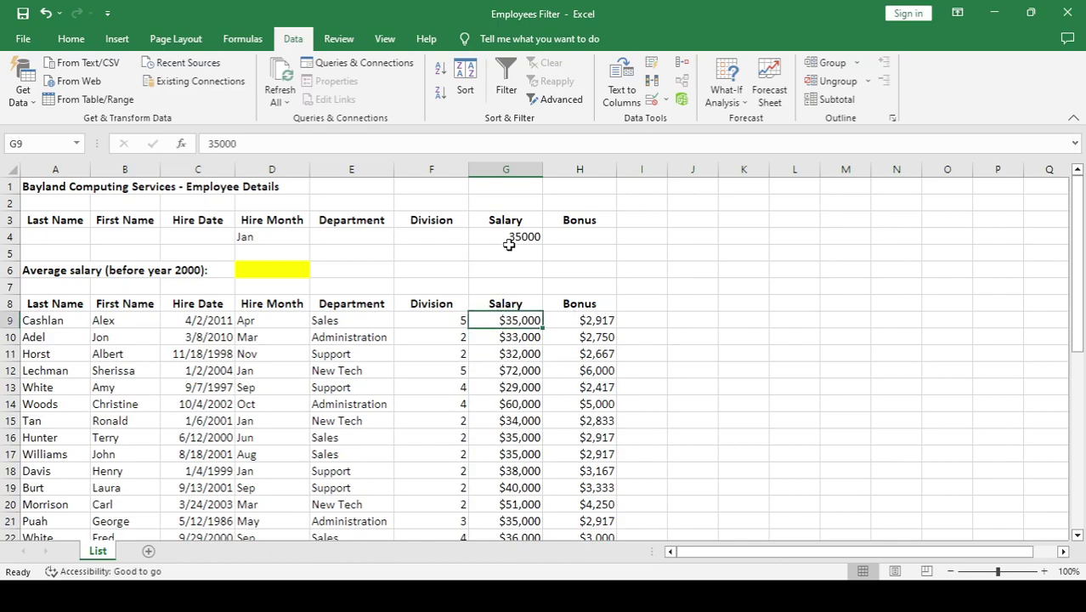
{"action": "left_click", "coordinate": [510, 238]}
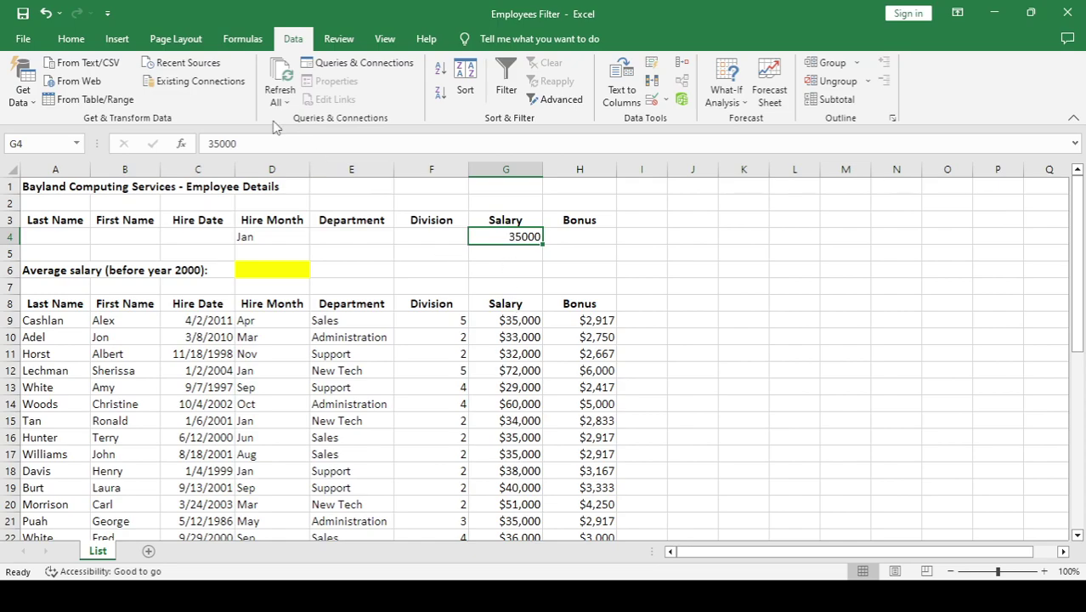
{"action": "left_click", "coordinate": [70, 39]}
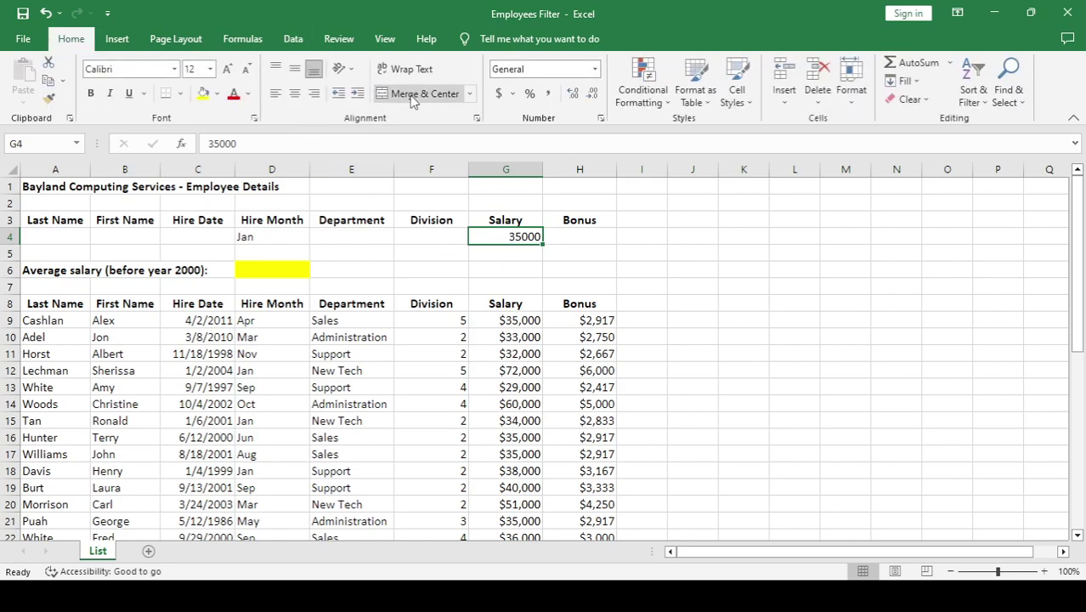
{"action": "left_click", "coordinate": [520, 319]}
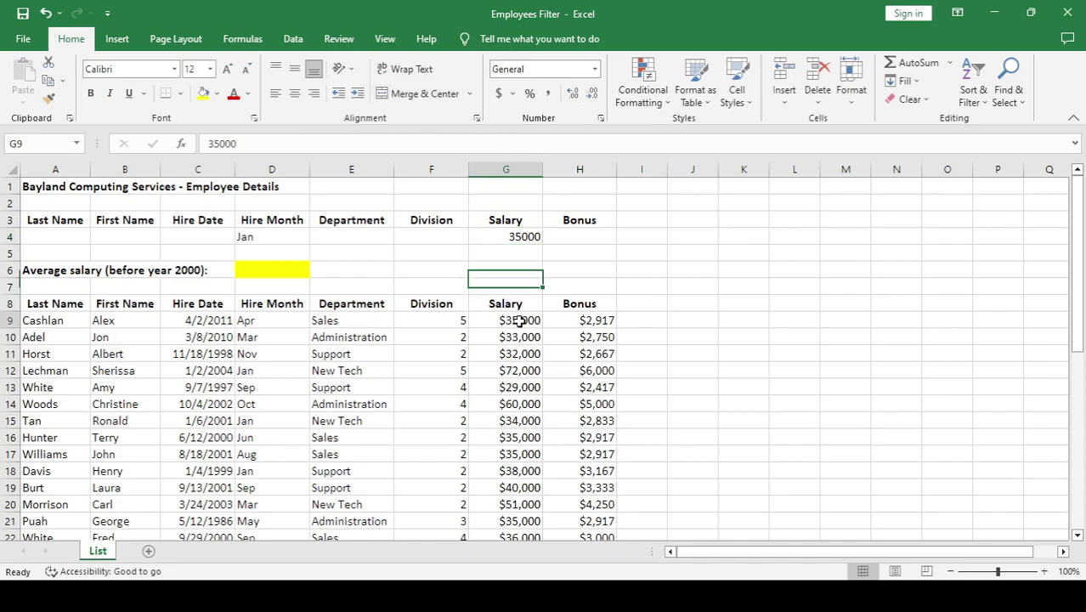
- Format the G4 salary criterion as currency with no decimals, showing $35,000
{"action": "left_click", "coordinate": [518, 237]}
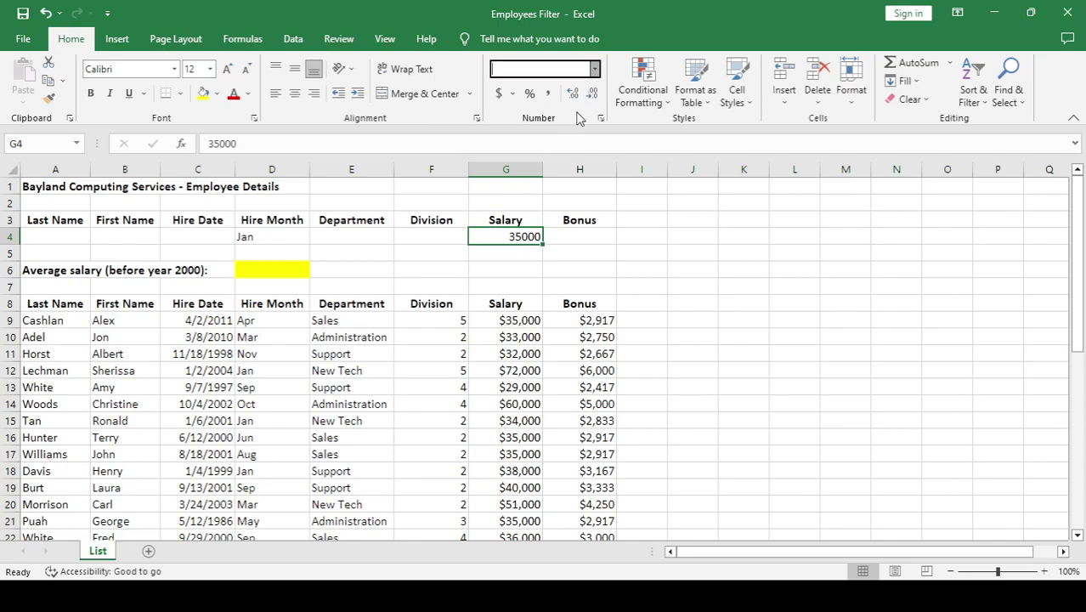
{"action": "key", "text": "ctrl+shift+4"}
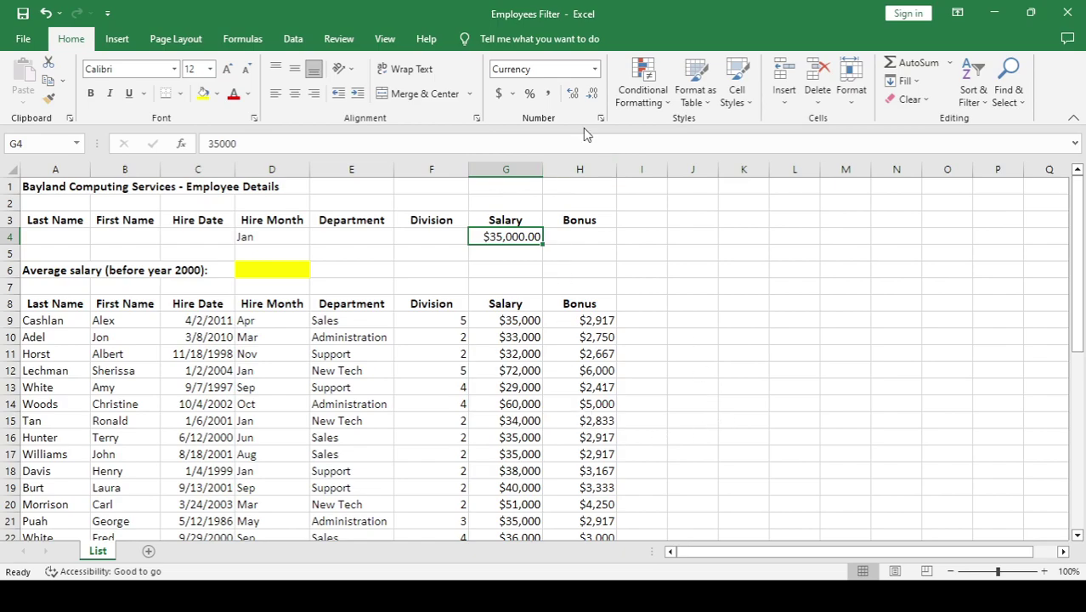
{"action": "left_click", "coordinate": [592, 93]}
{"action": "left_click", "coordinate": [593, 93]}
{"action": "left_click", "coordinate": [499, 438]}
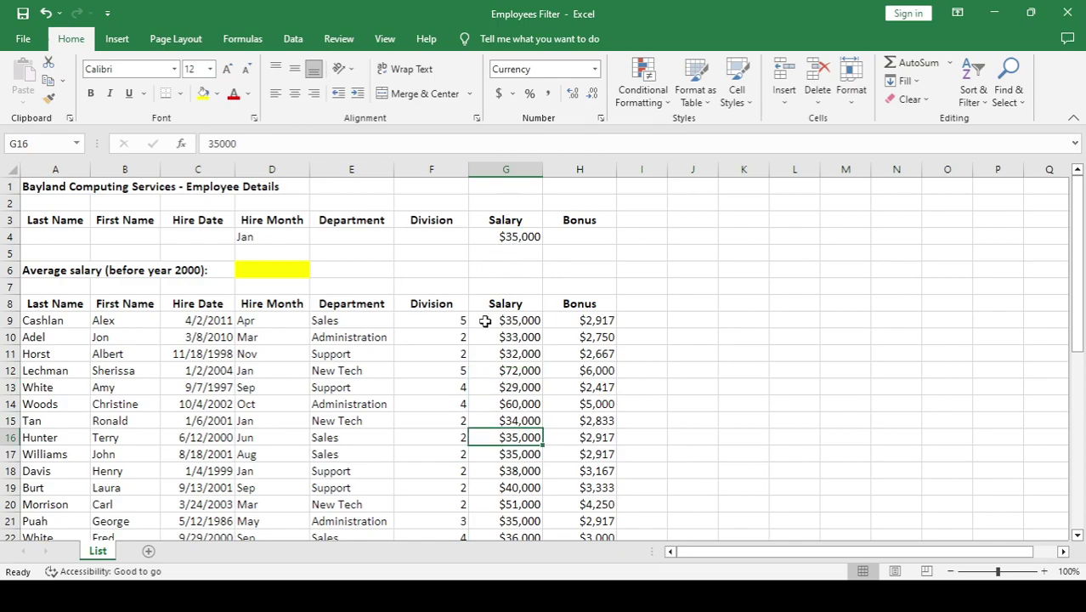
{"action": "left_click", "coordinate": [40, 320]}
- Re-run the advanced filter with the Jan and $35,000 criteria, still finding no records
{"action": "left_click", "coordinate": [285, 40]}
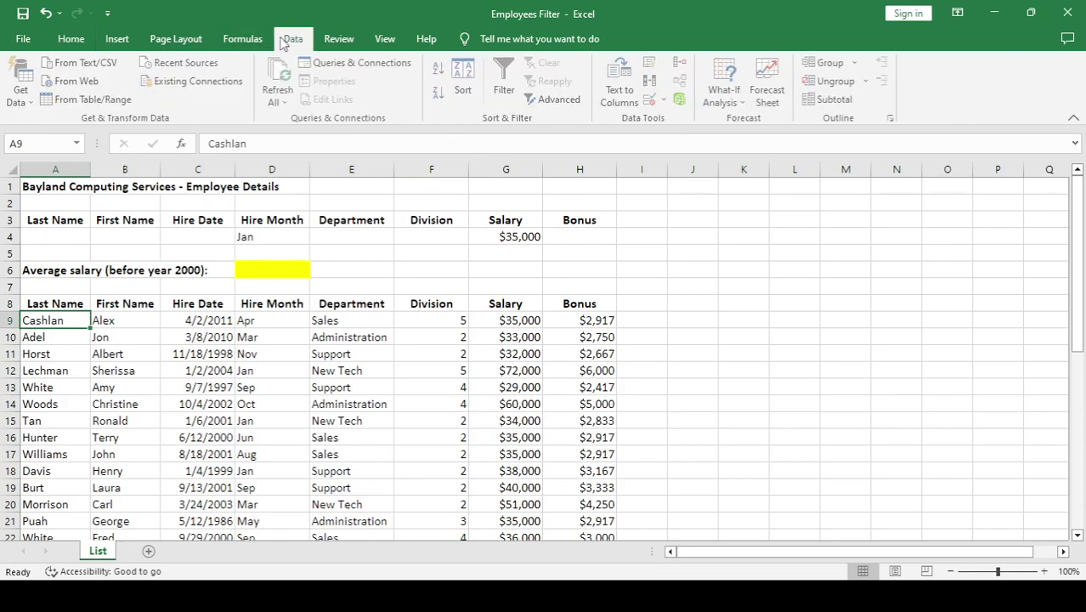
{"action": "left_click", "coordinate": [553, 100]}
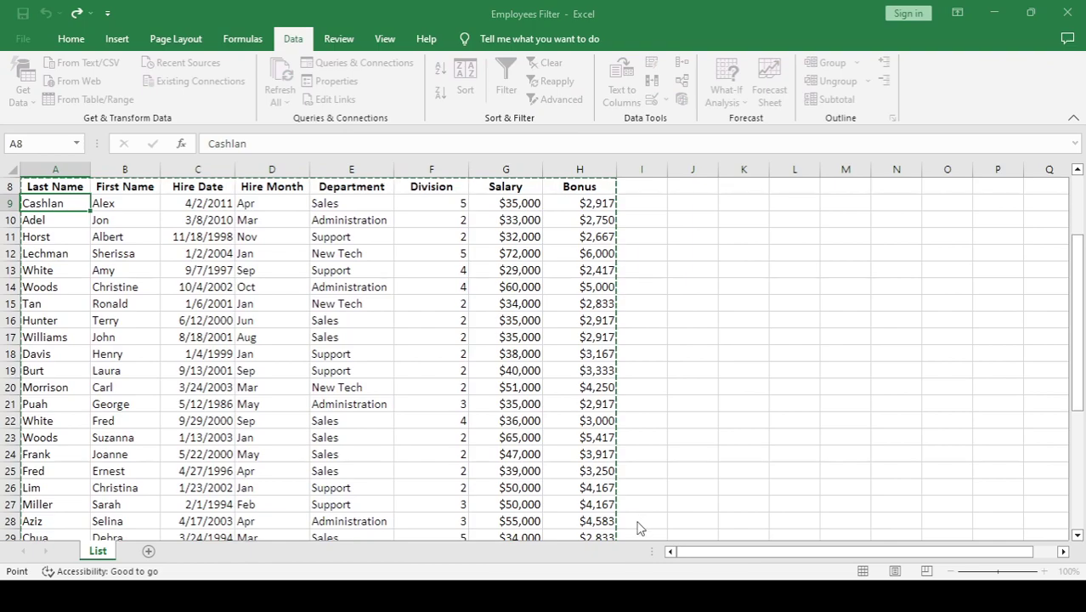
{"action": "key", "text": "Return"}
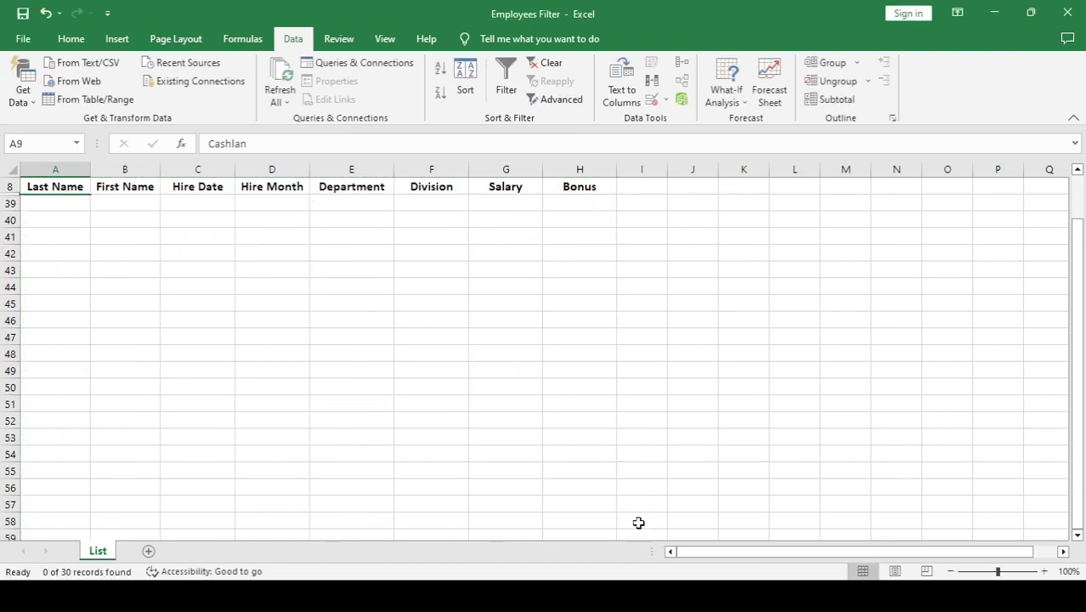
{"action": "scroll", "coordinate": [507, 364], "scroll_direction": "up", "scroll_amount": 3}
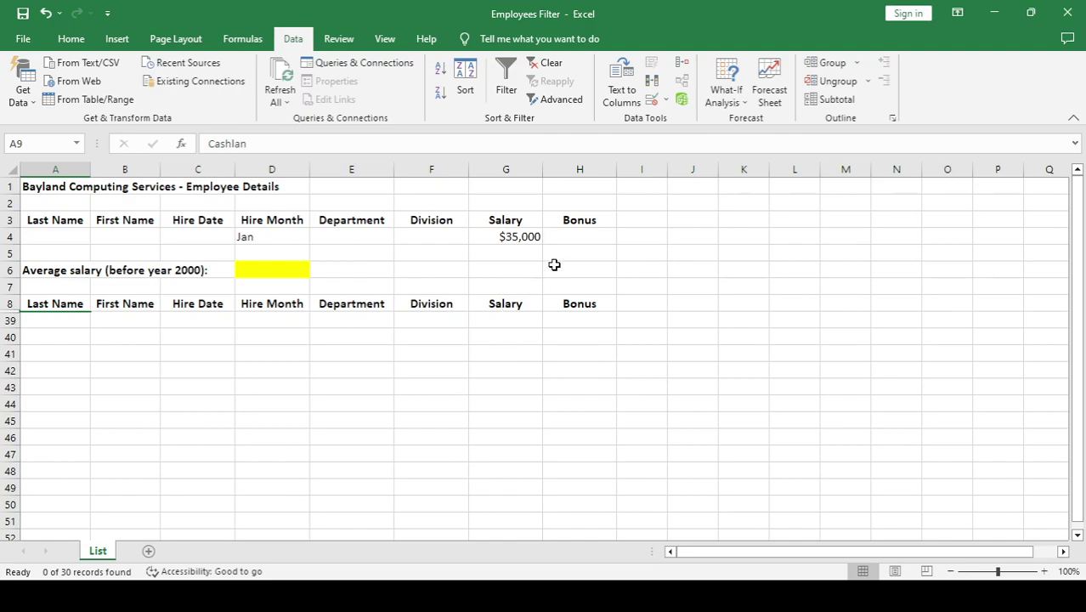
- Clear G4 and re-enter 35000 as the salary criterion
{"action": "left_click", "coordinate": [514, 238]}
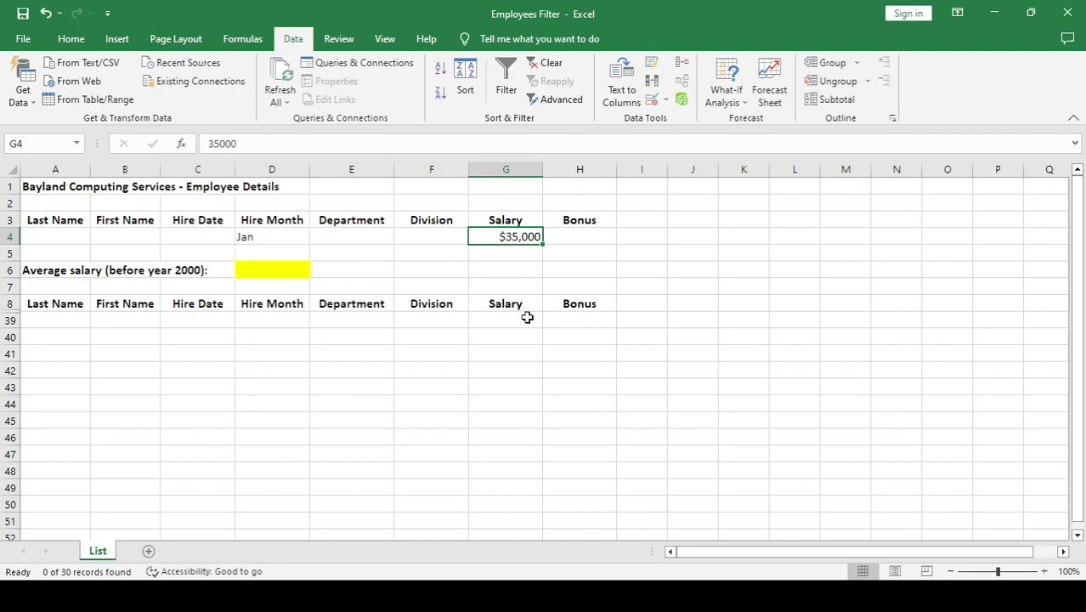
{"action": "key", "text": "Delete"}
{"action": "type", "text": "35"}
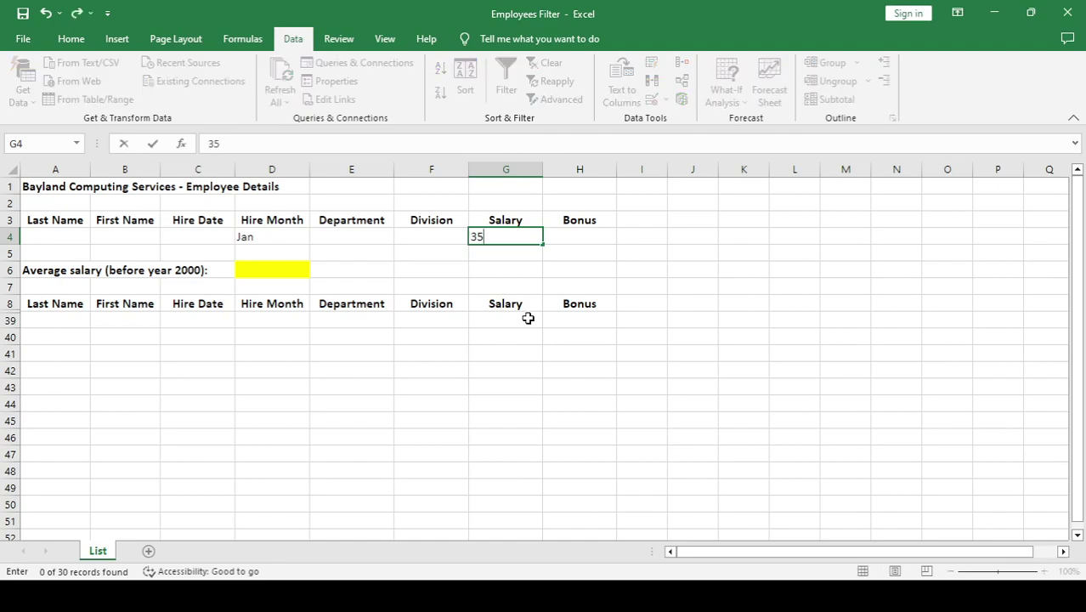
{"action": "key", "text": "Return"}
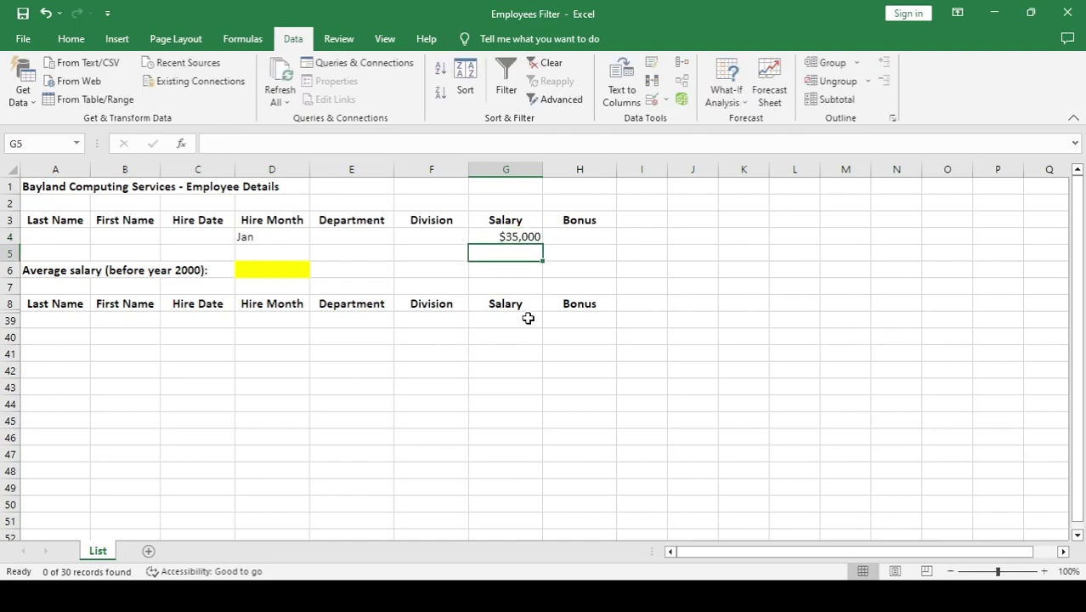
{"action": "left_click", "coordinate": [521, 316]}
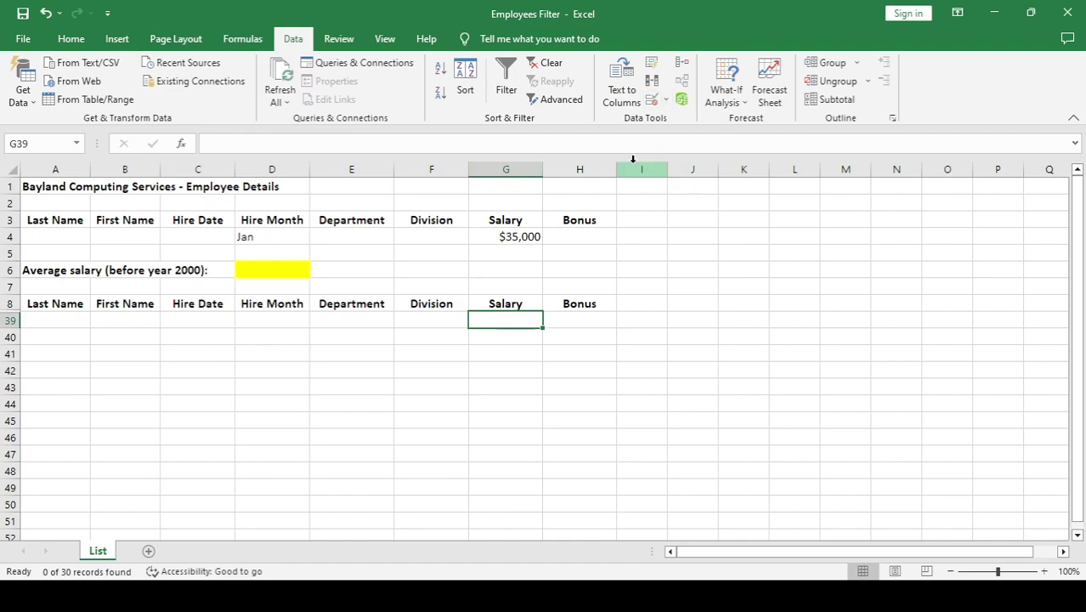
- Clear the filter to show all employees, reviewing salary formats and the Jan and $35,000 criteria
{"action": "left_click", "coordinate": [546, 63]}
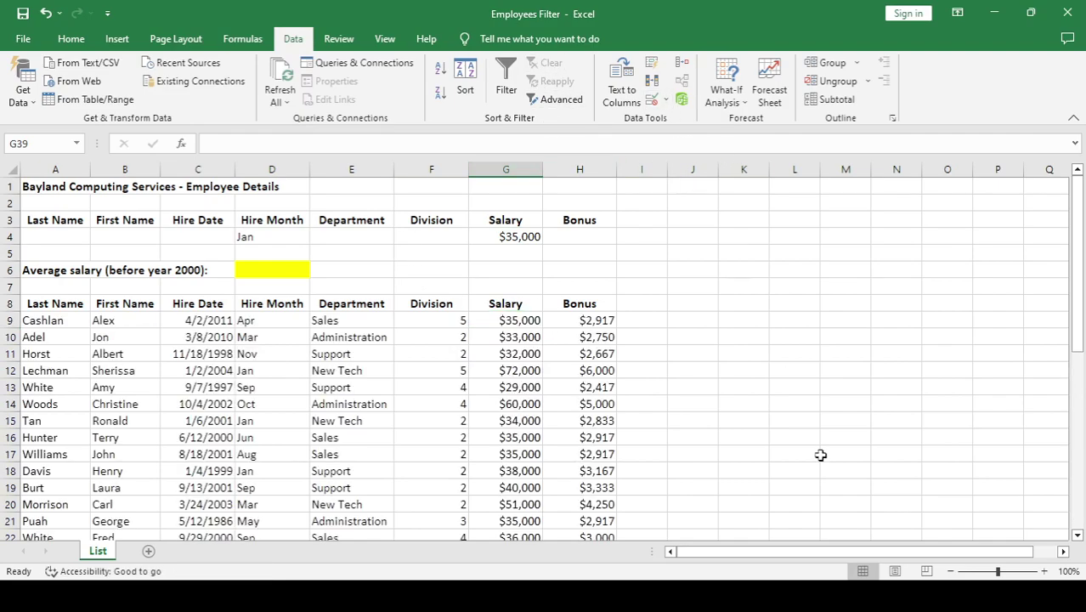
{"action": "left_click", "coordinate": [505, 321]}
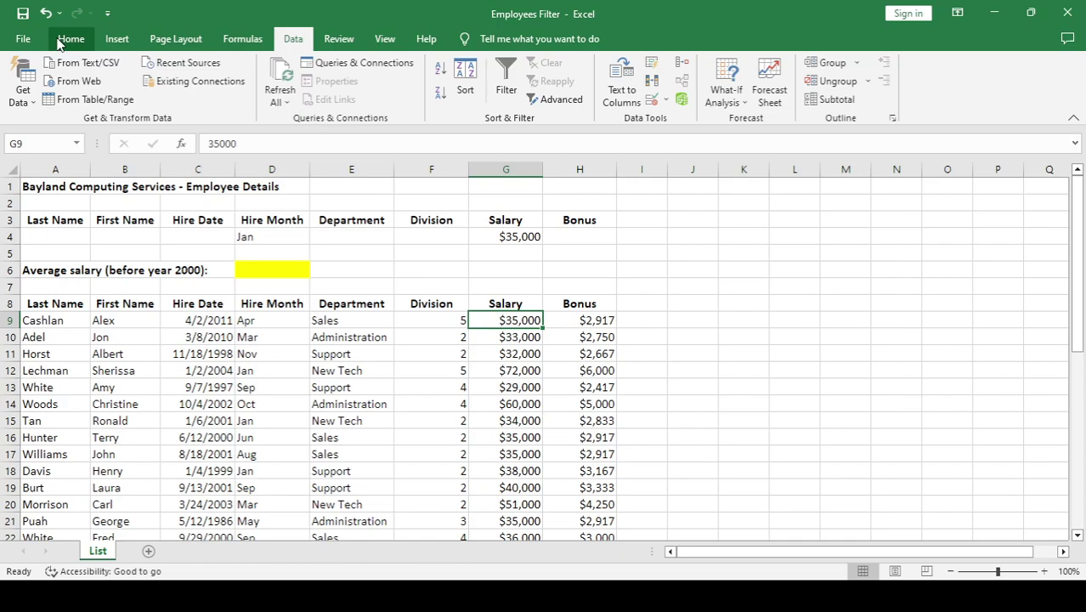
{"action": "left_click", "coordinate": [70, 39]}
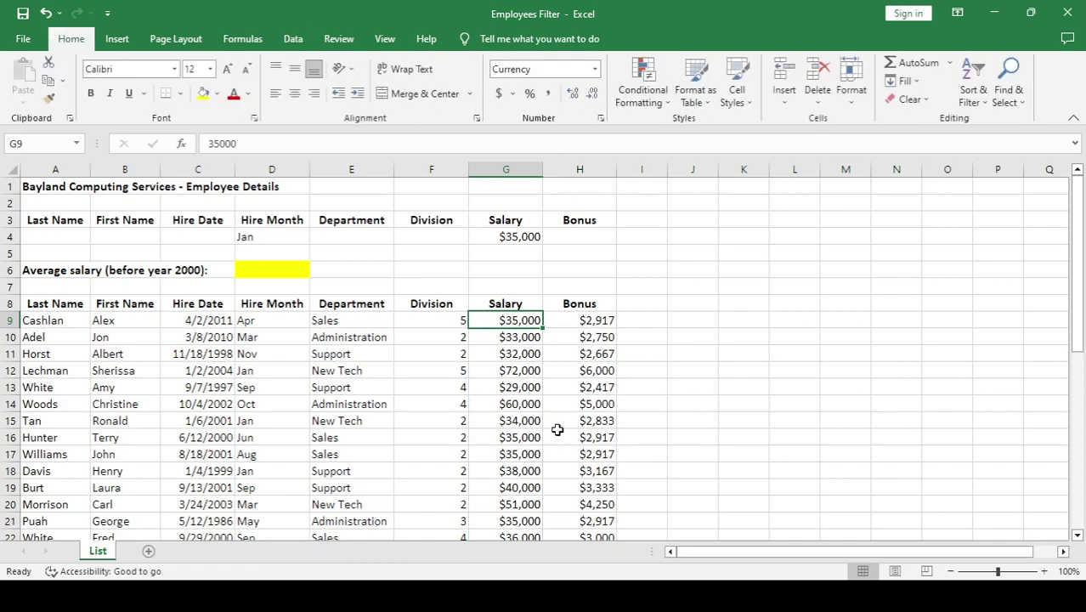
{"action": "left_click", "coordinate": [502, 385]}
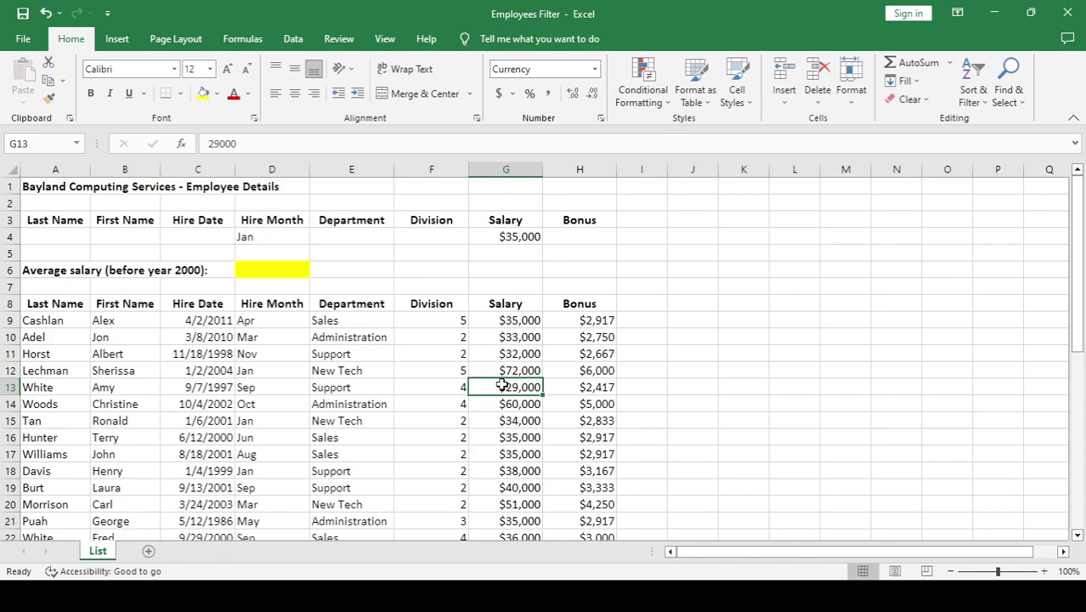
{"action": "left_click", "coordinate": [249, 239]}
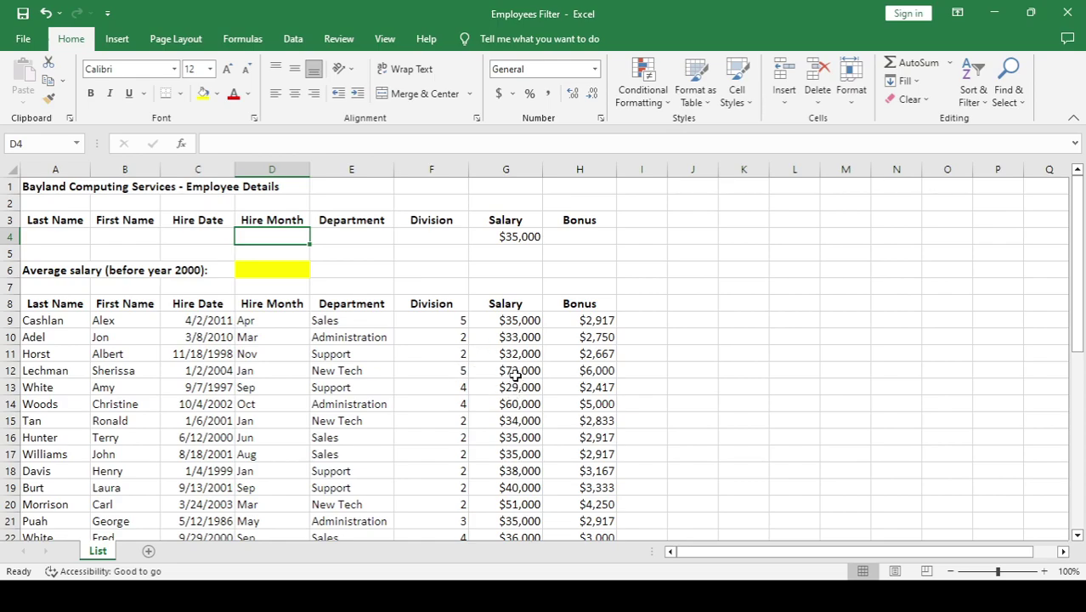
{"action": "left_click", "coordinate": [514, 374]}
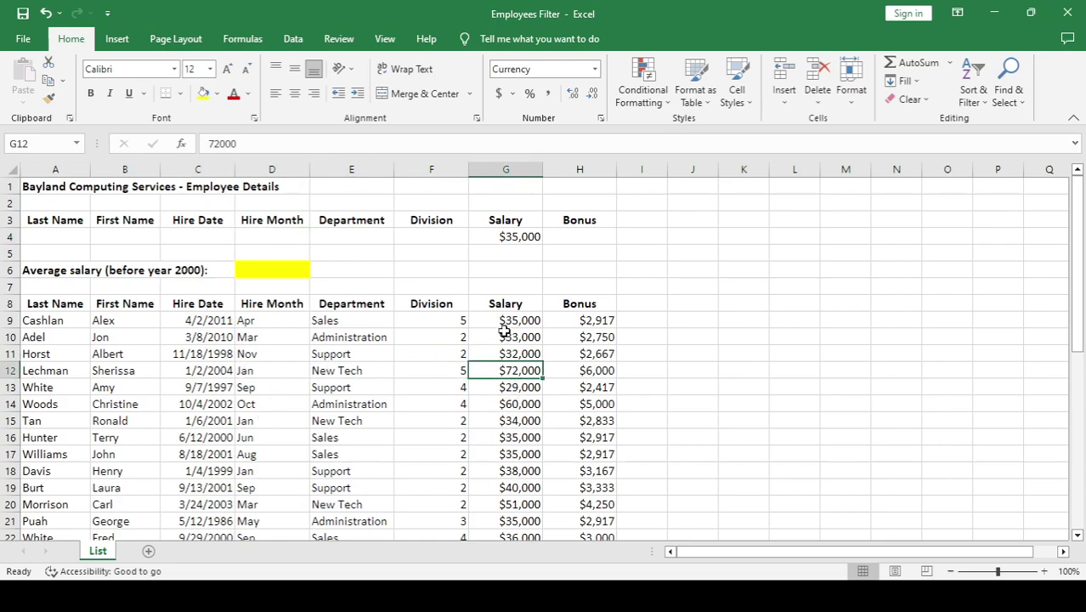
{"action": "left_click", "coordinate": [516, 238]}
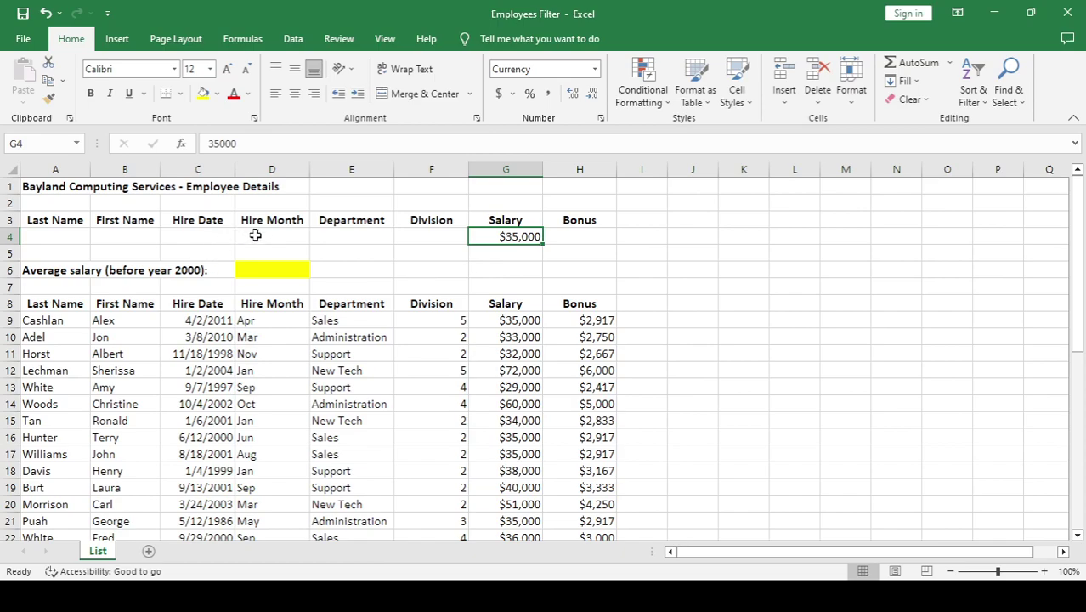
- Run the advanced filter again with the $35,000 salary criterion
{"action": "left_click", "coordinate": [293, 40]}
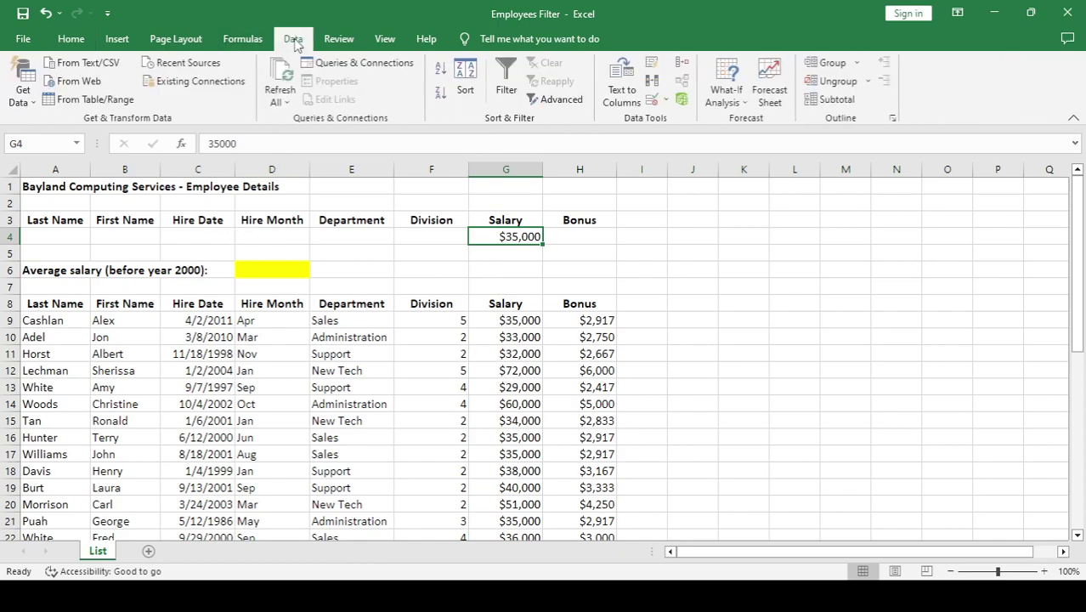
{"action": "left_click", "coordinate": [561, 100]}
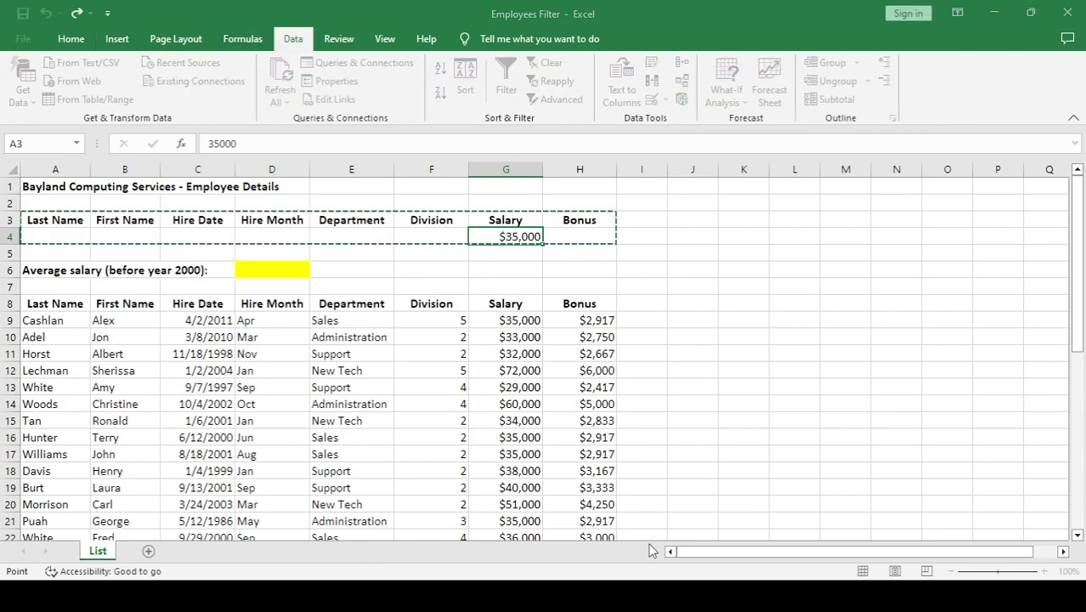
{"action": "key", "text": "Return"}
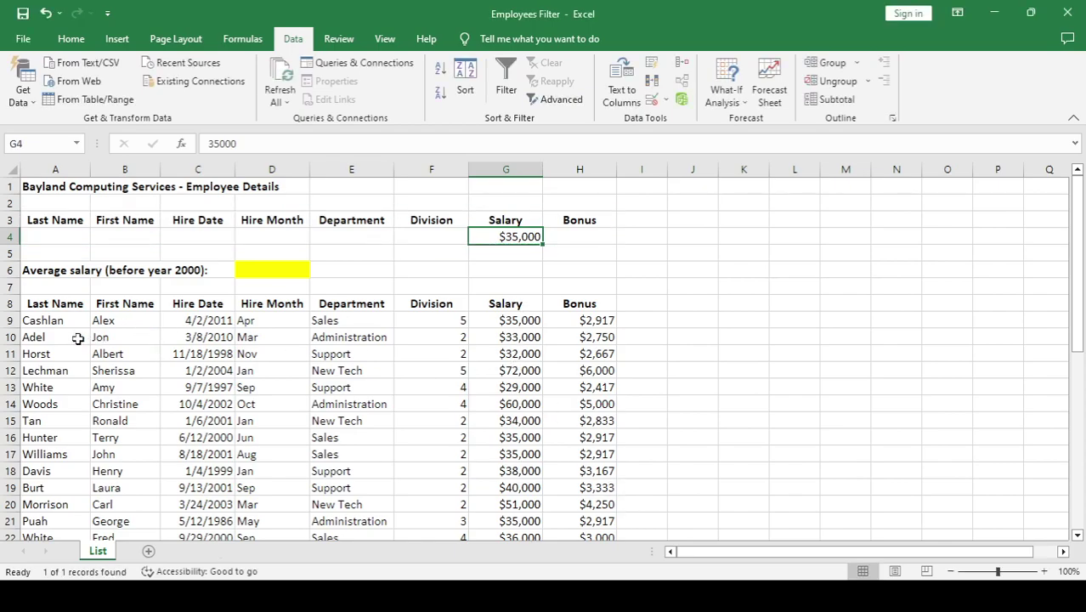
- Reopen Advanced Filter and select A8:H38 as the list range
{"action": "left_click", "coordinate": [50, 320]}
{"action": "left_click", "coordinate": [560, 100]}
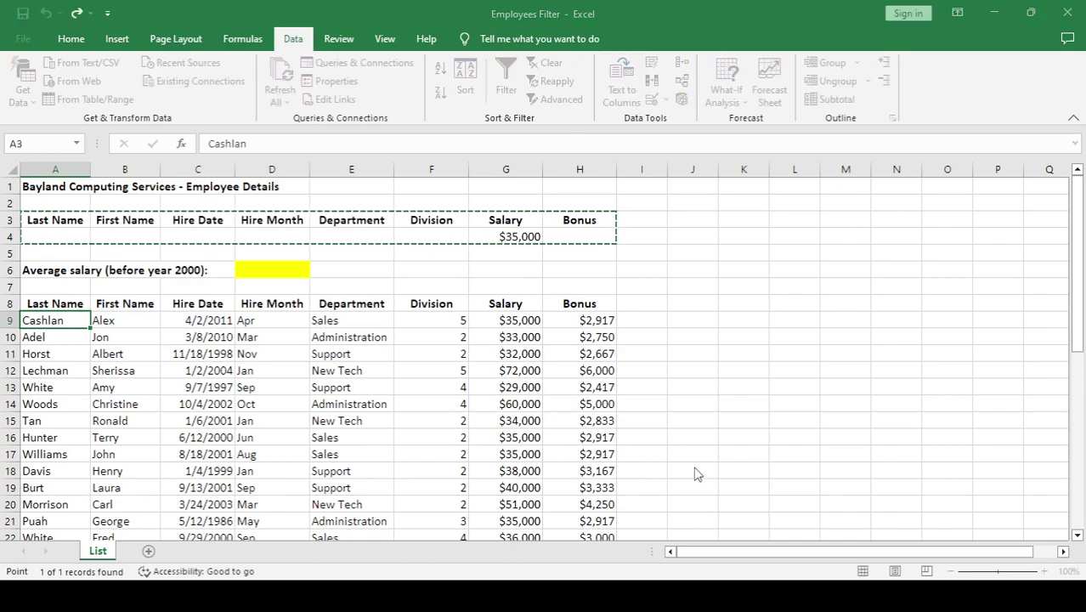
{"action": "key", "text": "Tab"}
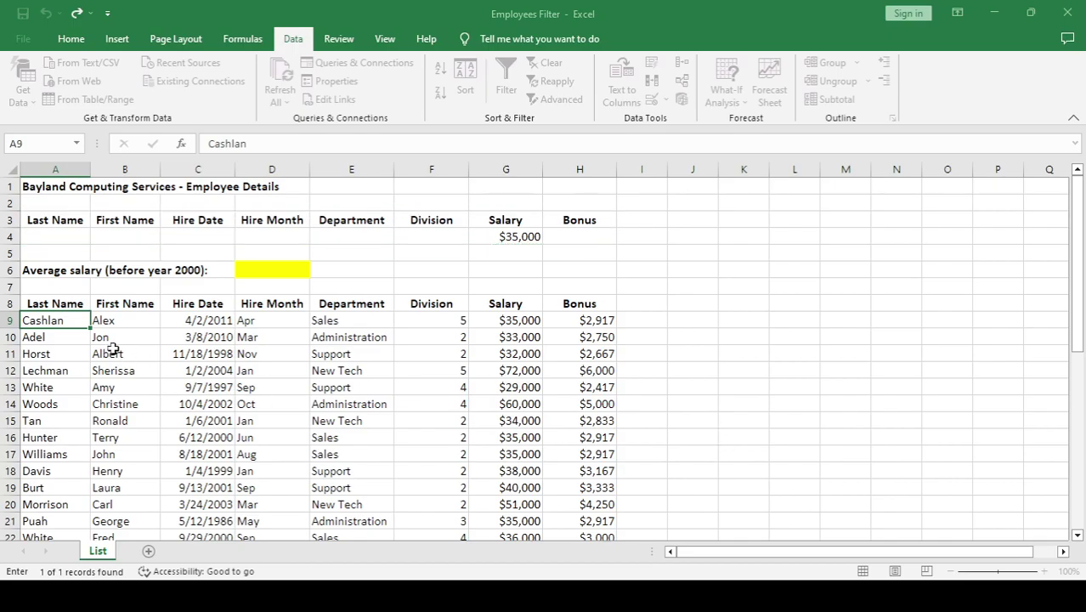
{"action": "mouse_move", "coordinate": [28, 302]}
{"action": "left_mouse_down"}
{"action": "mouse_move", "coordinate": [595, 520]}
{"action": "mouse_move", "coordinate": [581, 542]}
{"action": "left_mouse_up"}
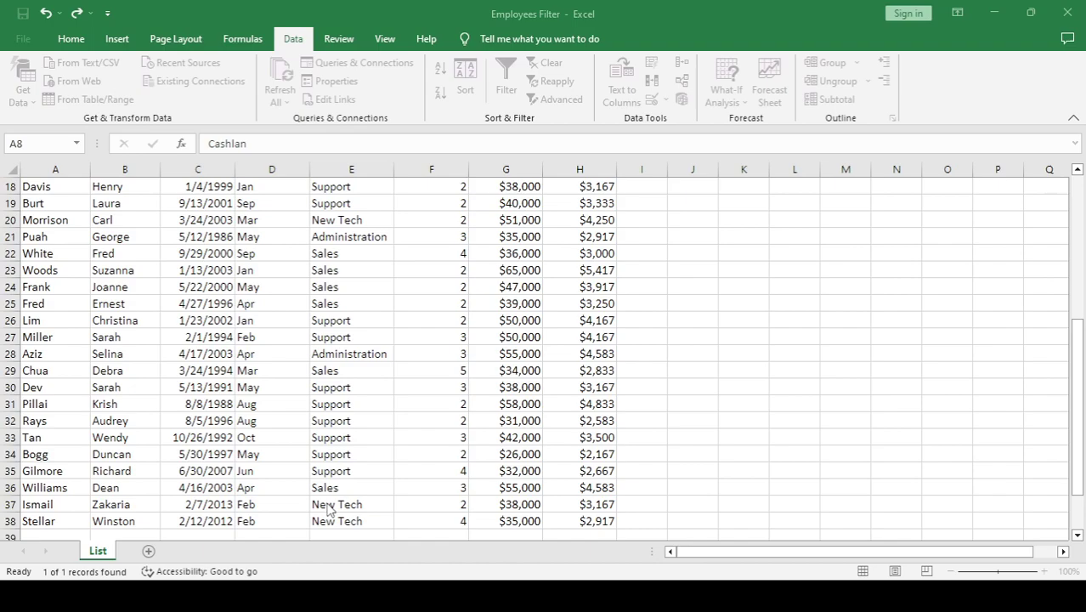
- Set the list range to A8:H38 and filter in place, leaving the five $35,000 records
{"action": "scroll", "coordinate": [631, 372], "scroll_direction": "up", "scroll_amount": 4}
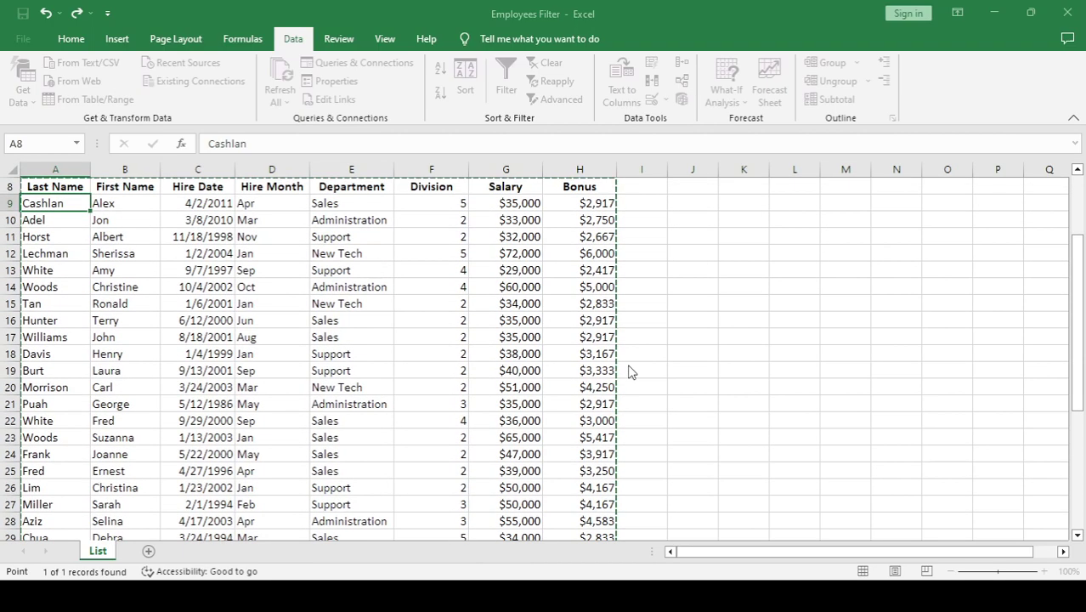
{"action": "scroll", "coordinate": [550, 433], "scroll_direction": "down", "scroll_amount": 6}
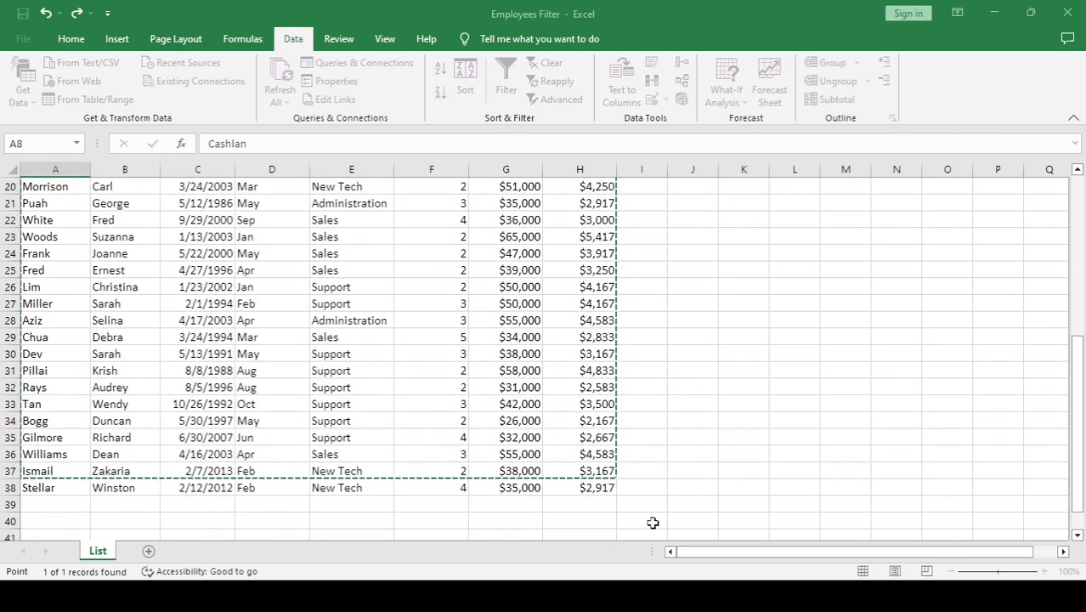
{"action": "left_click", "coordinate": [610, 488], "text": "shift"}
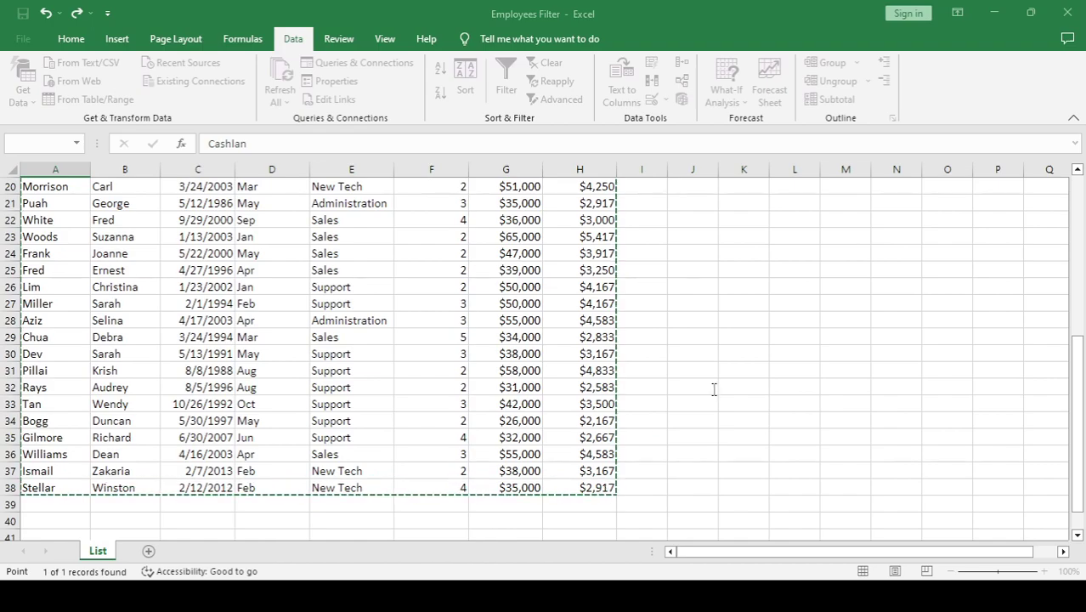
{"action": "key", "text": "Escape"}
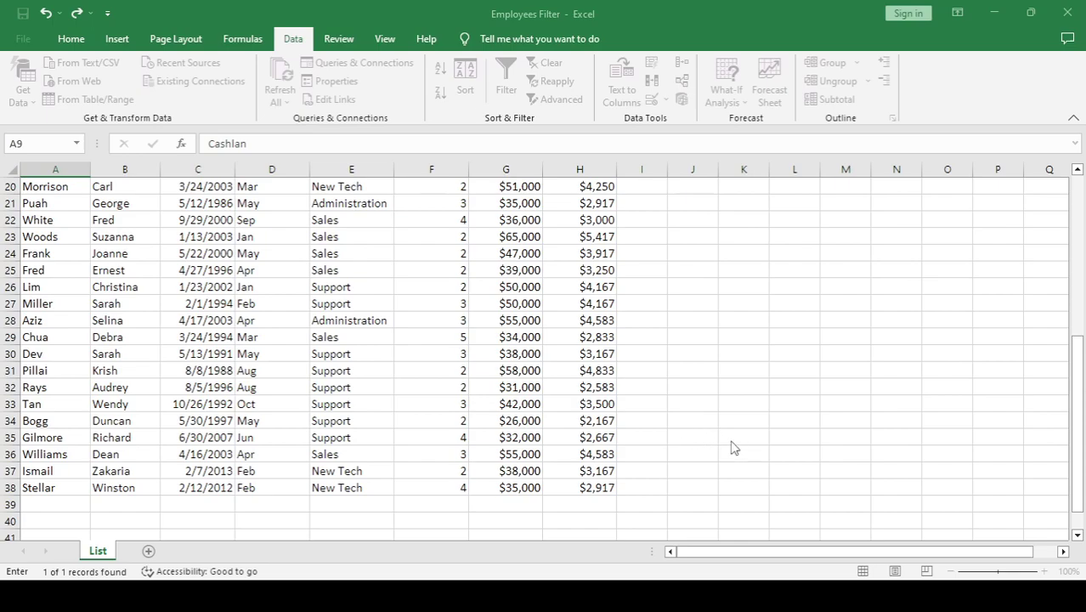
{"action": "scroll", "coordinate": [204, 346], "scroll_direction": "up", "scroll_amount": 5}
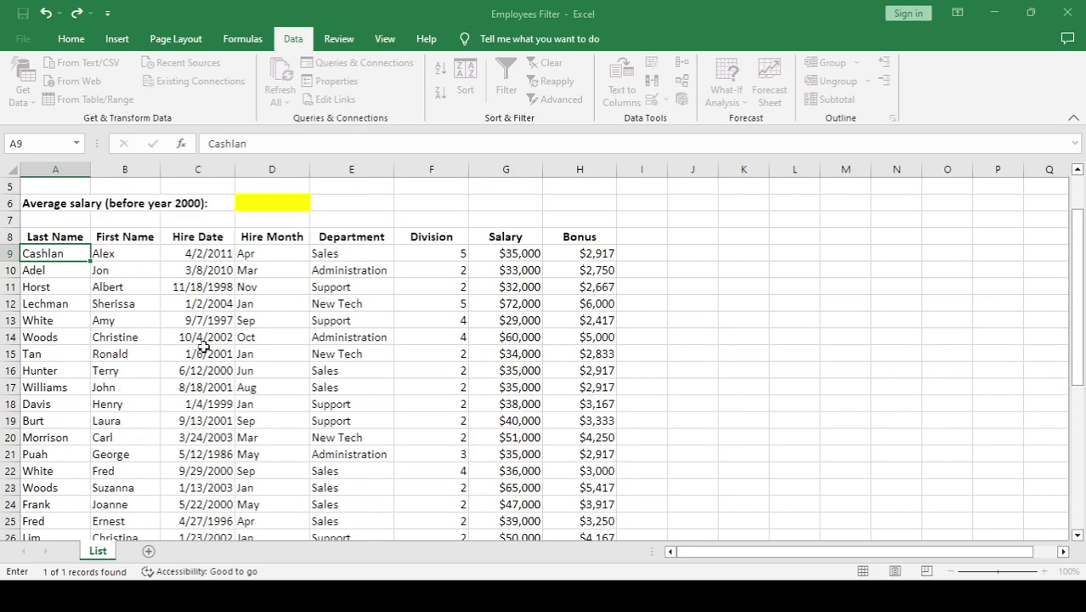
{"action": "left_click_drag", "start_coordinate": [41, 236], "coordinate": [627, 382]}
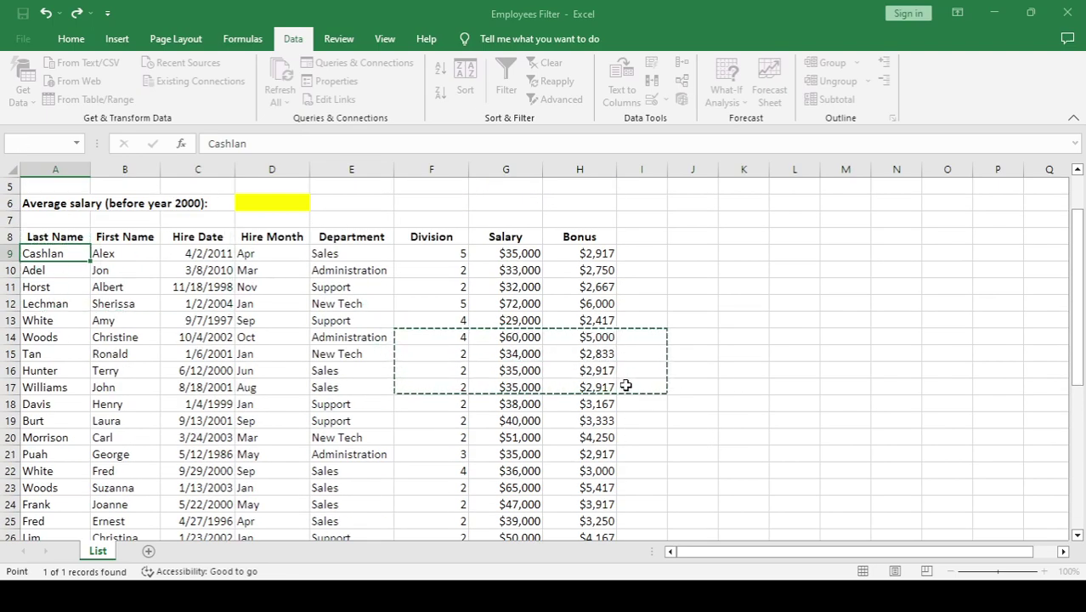
{"action": "left_click", "coordinate": [49, 236]}
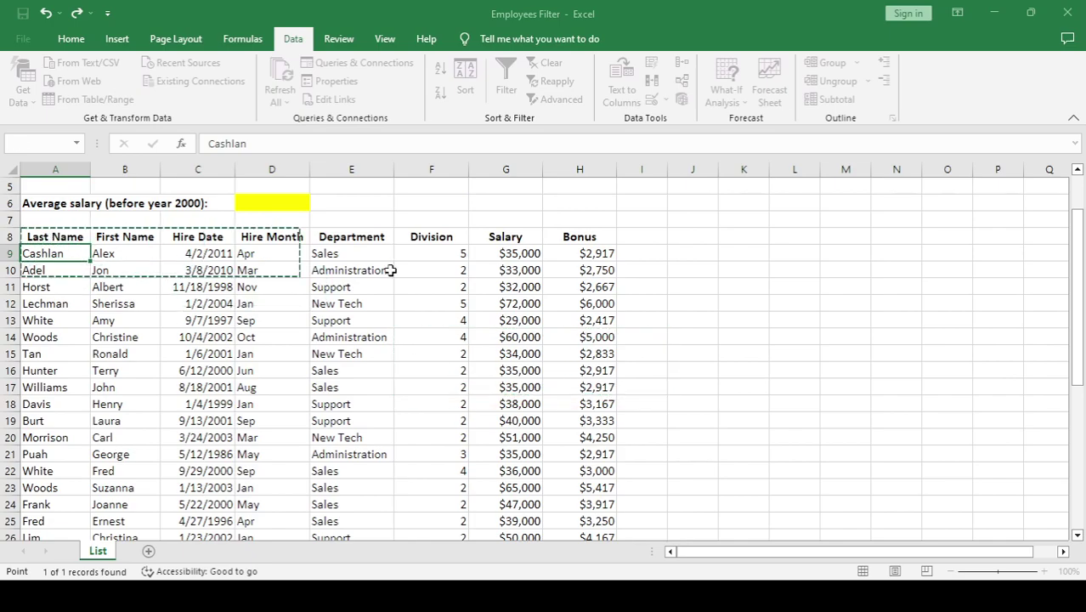
{"action": "mouse_move", "coordinate": [49, 236]}
{"action": "left_mouse_down"}
{"action": "mouse_move", "coordinate": [595, 268]}
{"action": "mouse_move", "coordinate": [595, 535]}
{"action": "left_mouse_up"}
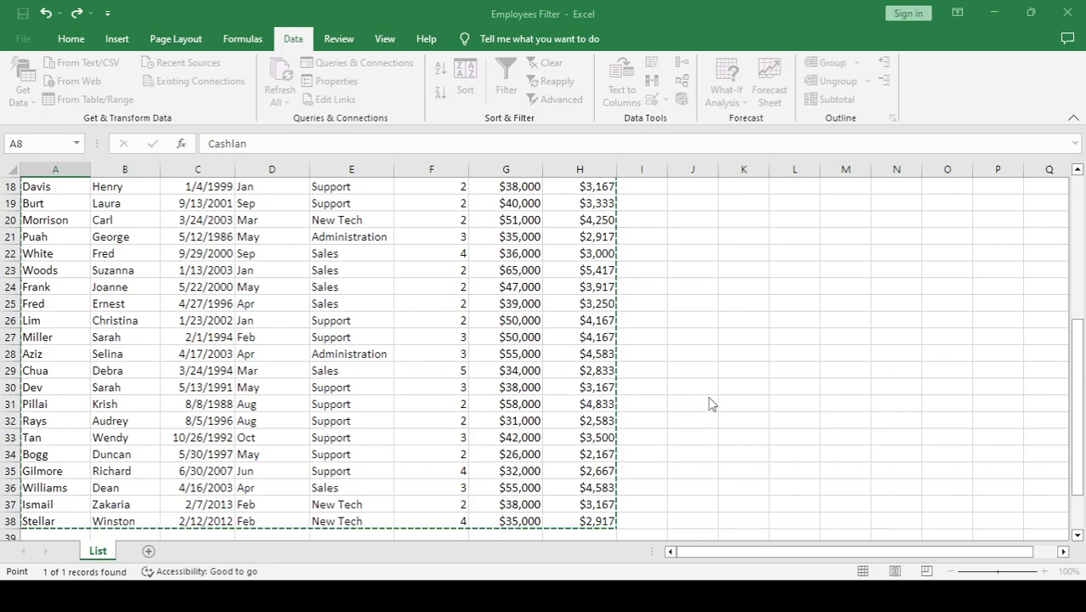
{"action": "key", "text": "Return"}
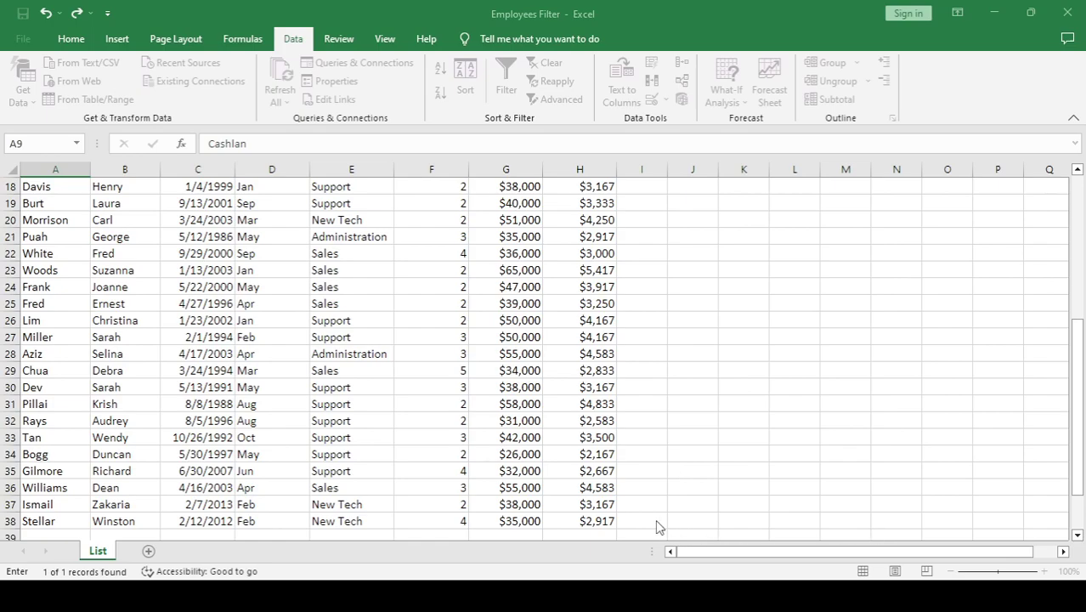
{"action": "key", "text": "Return"}
{"action": "scroll", "coordinate": [671, 440], "scroll_direction": "up", "scroll_amount": 3}
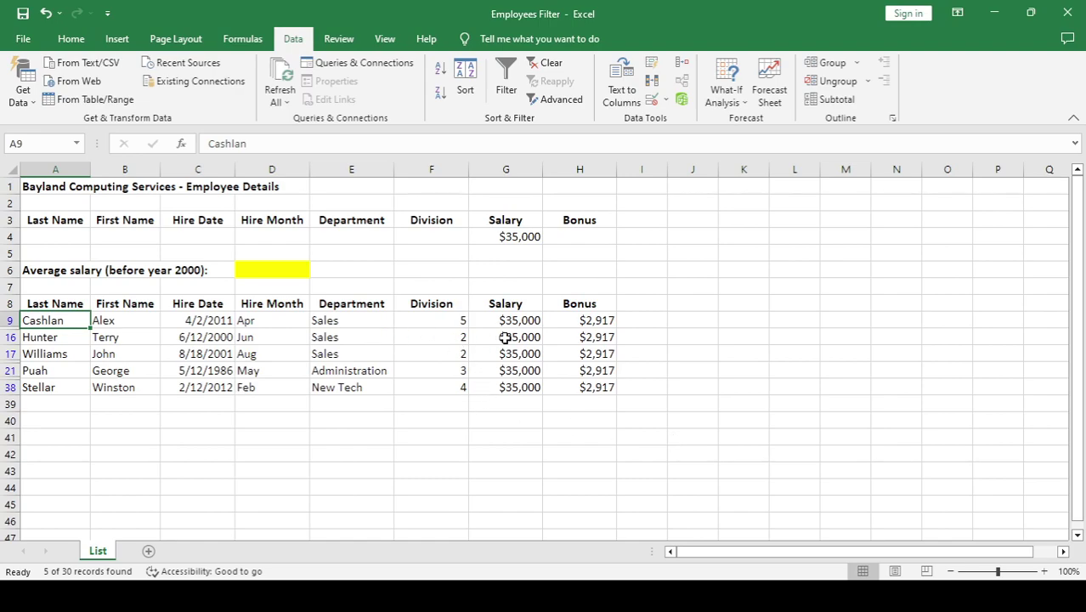
{"action": "left_click_drag", "start_coordinate": [495, 324], "coordinate": [492, 366]}
{"action": "left_click", "coordinate": [493, 387]}
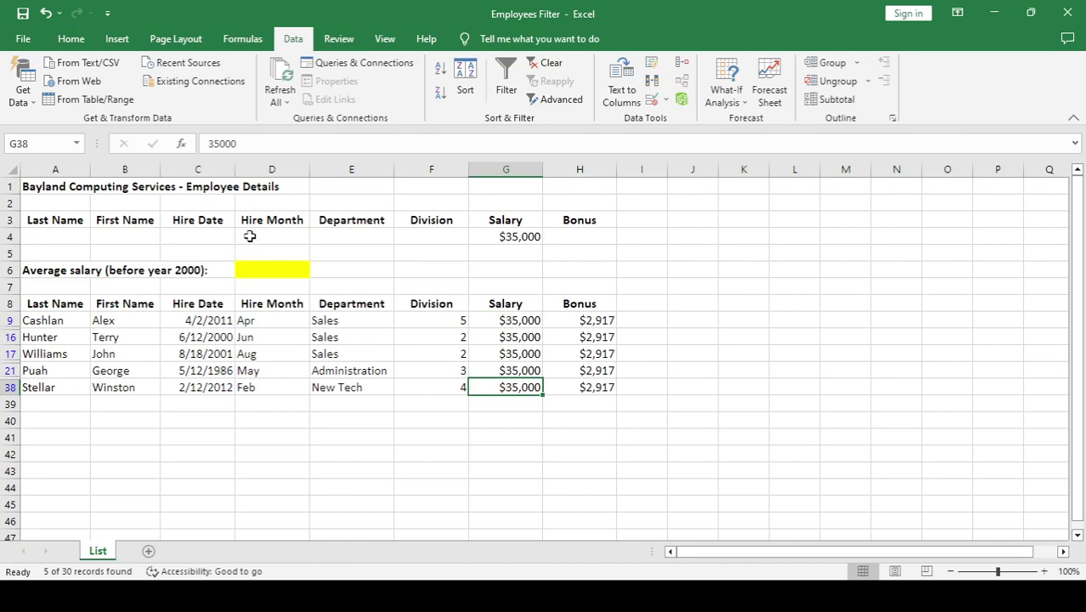
{"action": "left_click", "coordinate": [278, 319]}
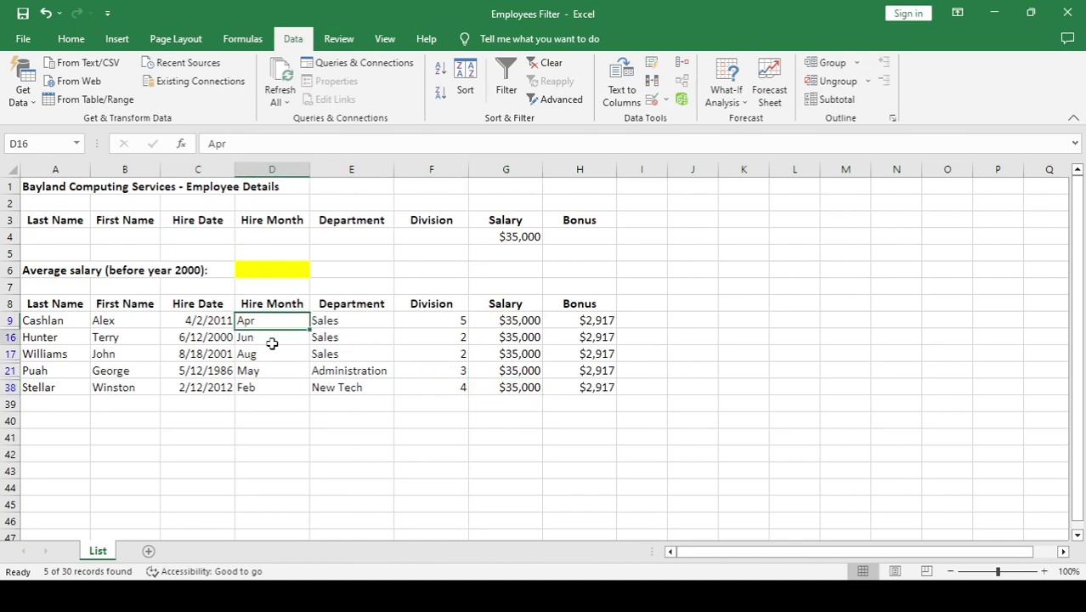
{"action": "left_click", "coordinate": [269, 354]}
{"action": "left_click", "coordinate": [276, 387]}
{"action": "left_click", "coordinate": [277, 371]}
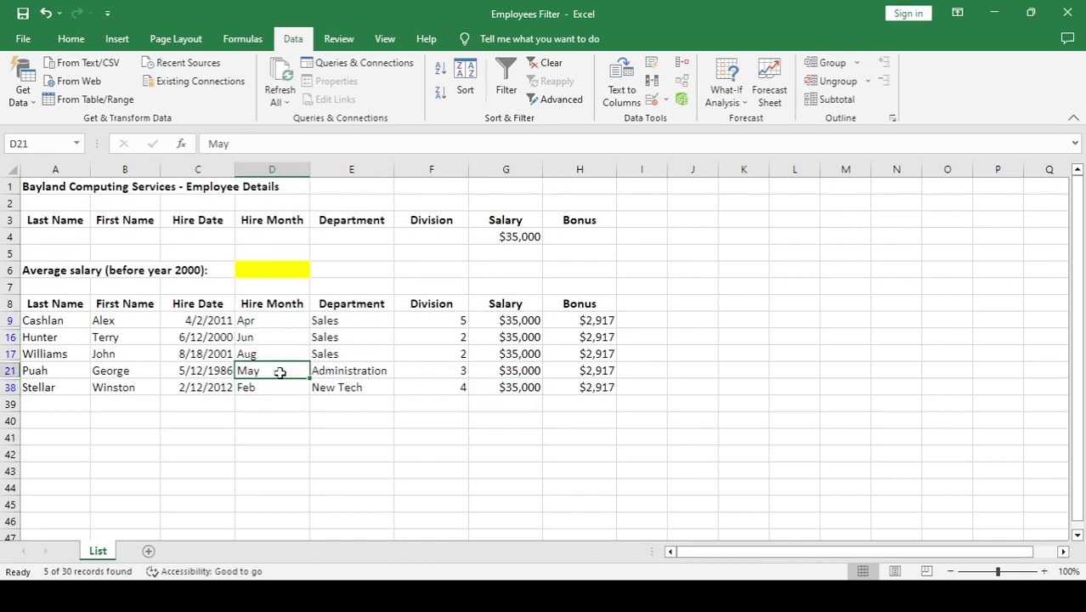
{"action": "left_click", "coordinate": [269, 234]}
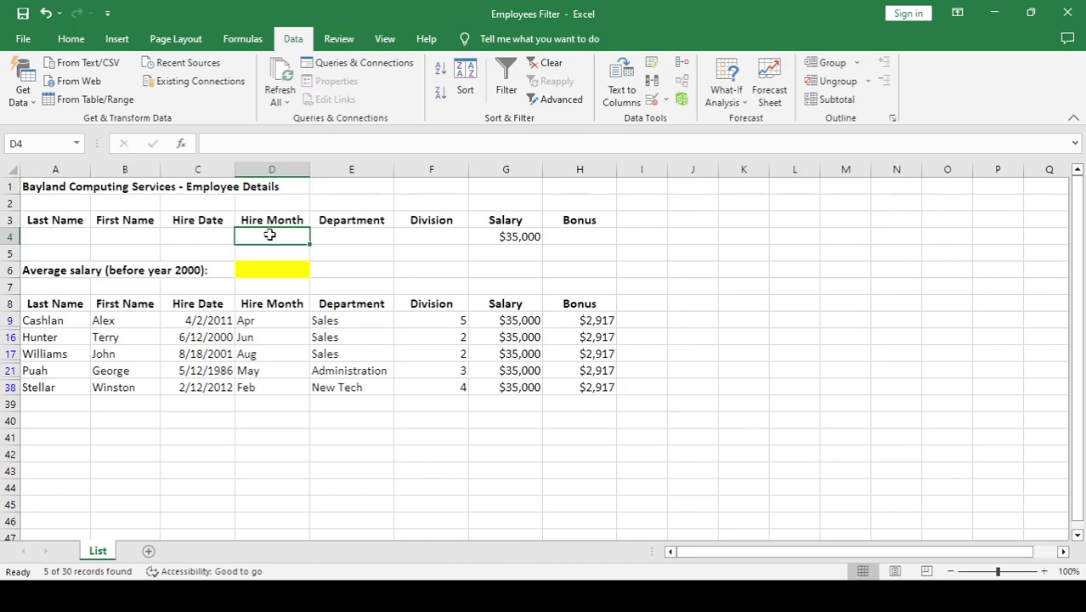
- Clear the advanced filter from the Data tab so all 30 employee records reappear
{"action": "left_click", "coordinate": [548, 62]}
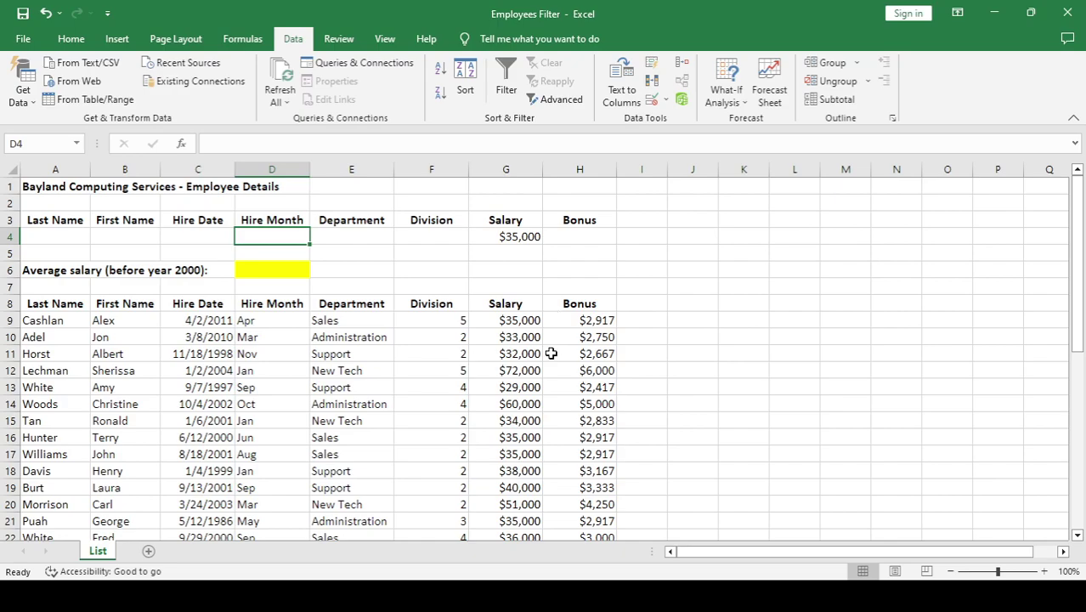
{"action": "scroll", "coordinate": [497, 376], "scroll_direction": "down", "scroll_amount": 2}
{"action": "scroll", "coordinate": [497, 378], "scroll_direction": "up", "scroll_amount": 2}
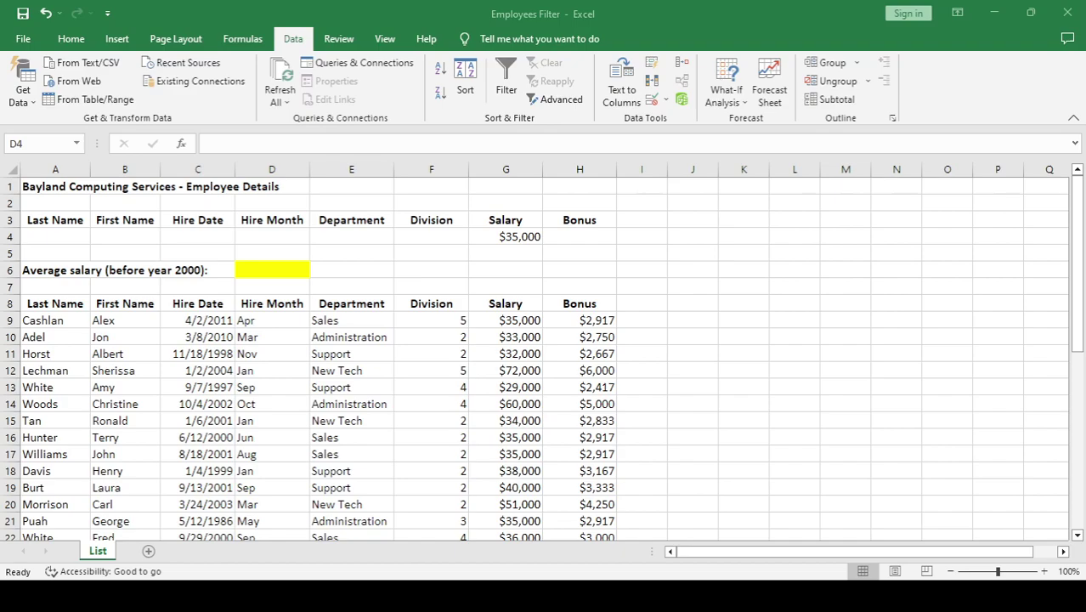
- Delete the old $35,000 salary criterion from G4
{"action": "left_click", "coordinate": [259, 371]}
{"action": "left_click_drag", "start_coordinate": [30, 222], "coordinate": [568, 213]}
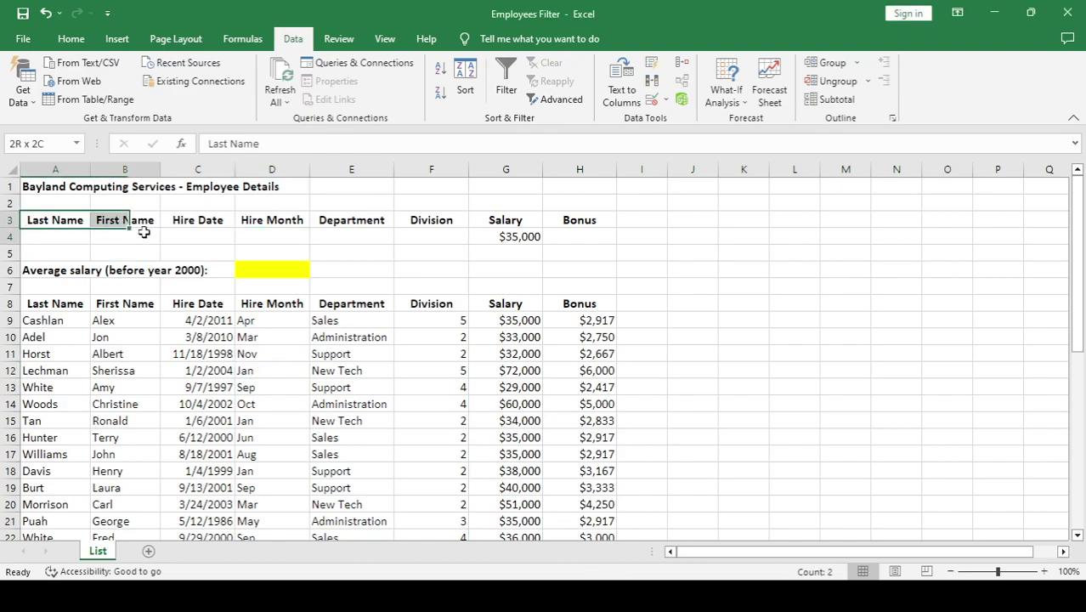
{"action": "left_click", "coordinate": [505, 240]}
{"action": "key", "text": "Delete"}
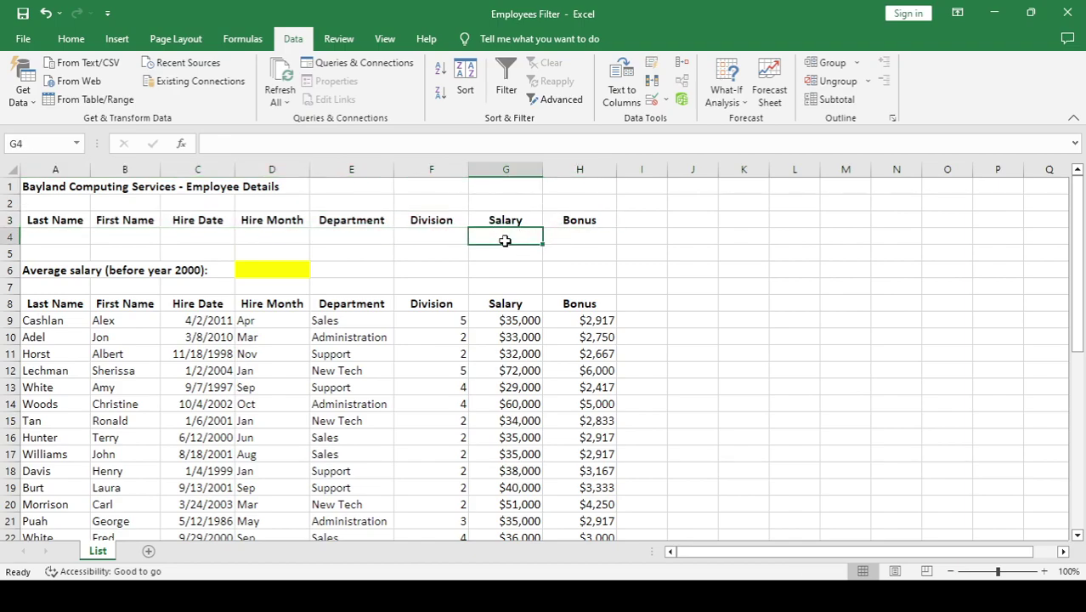
{"action": "left_click", "coordinate": [503, 337]}
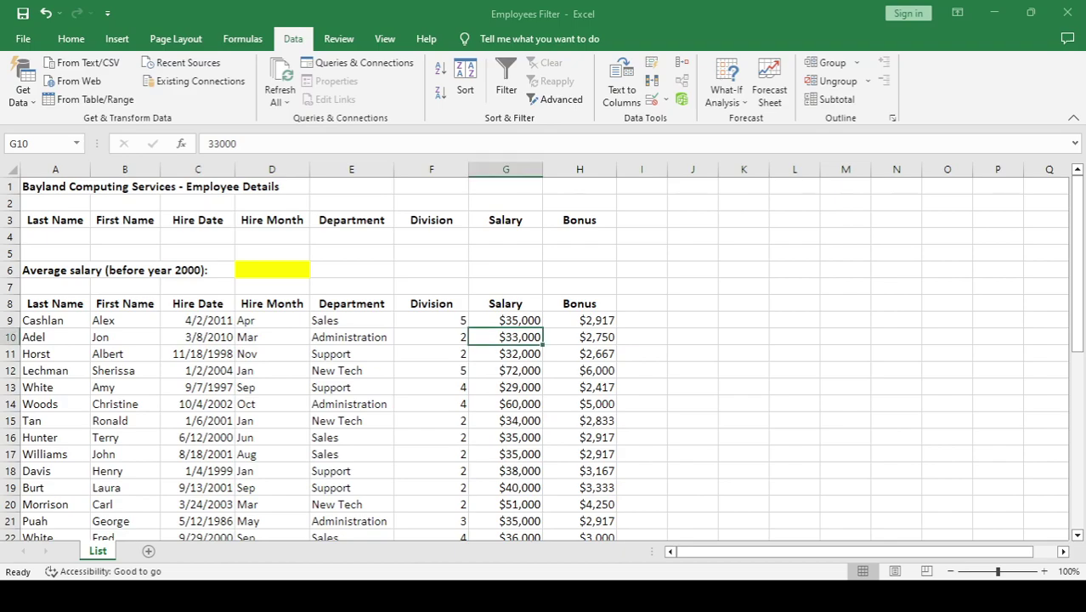
- Enter support under Department in E4 and <40000 under Salary in G4
{"action": "left_click", "coordinate": [350, 235]}
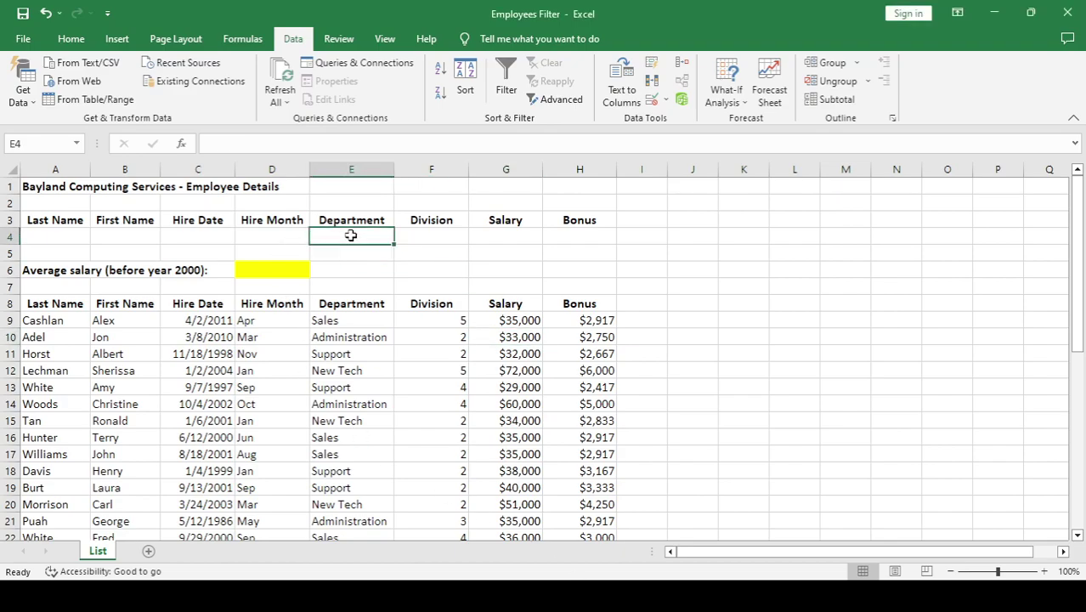
{"action": "type", "text": "suppo"}
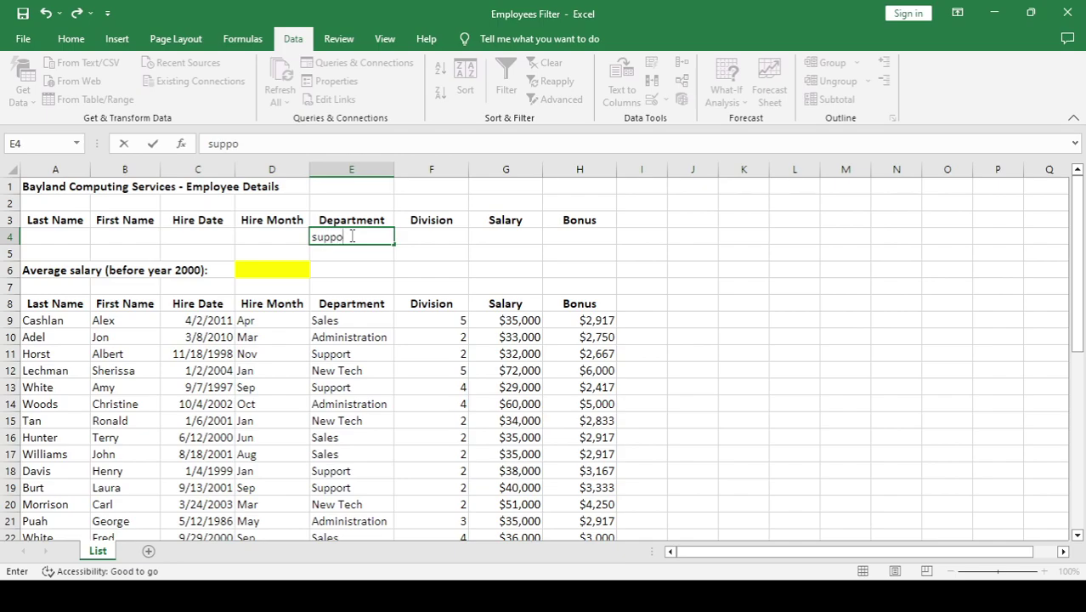
{"action": "type", "text": "rt"}
{"action": "key", "text": "Return"}
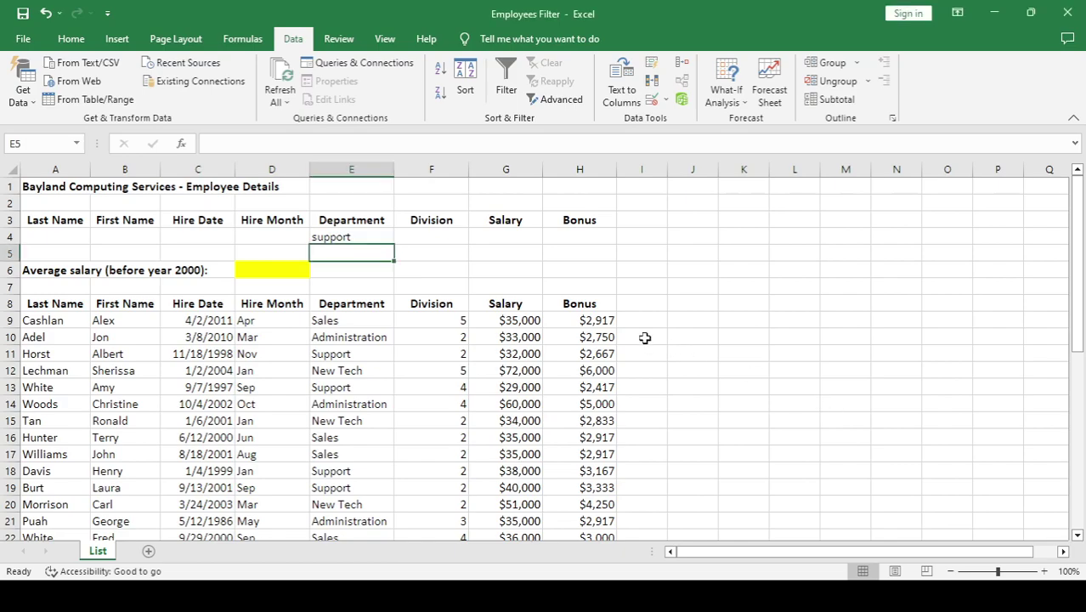
{"action": "left_click", "coordinate": [488, 236]}
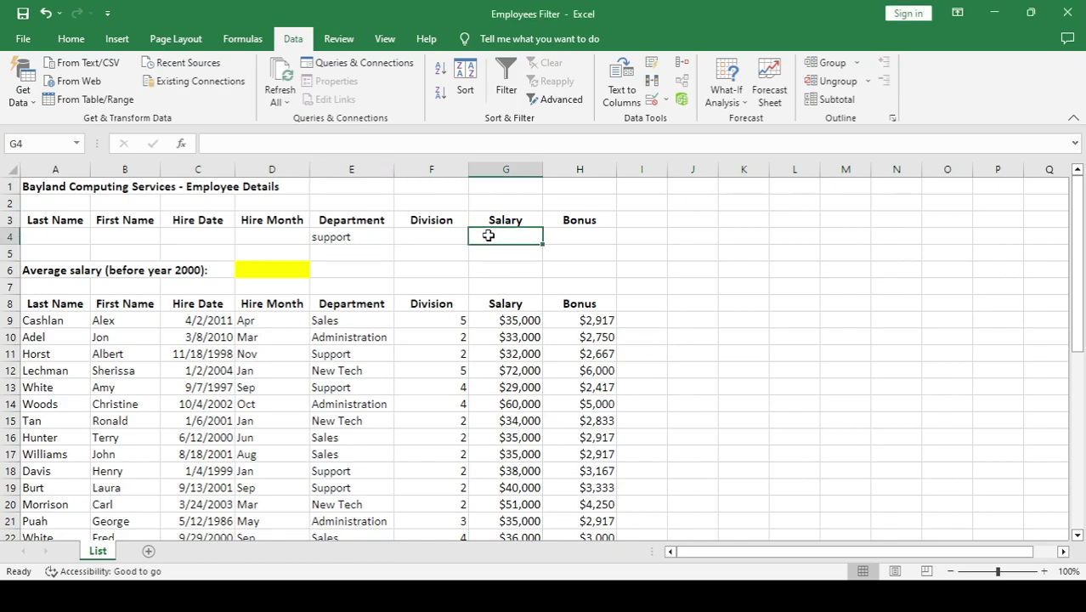
{"action": "type", "text": "<40"}
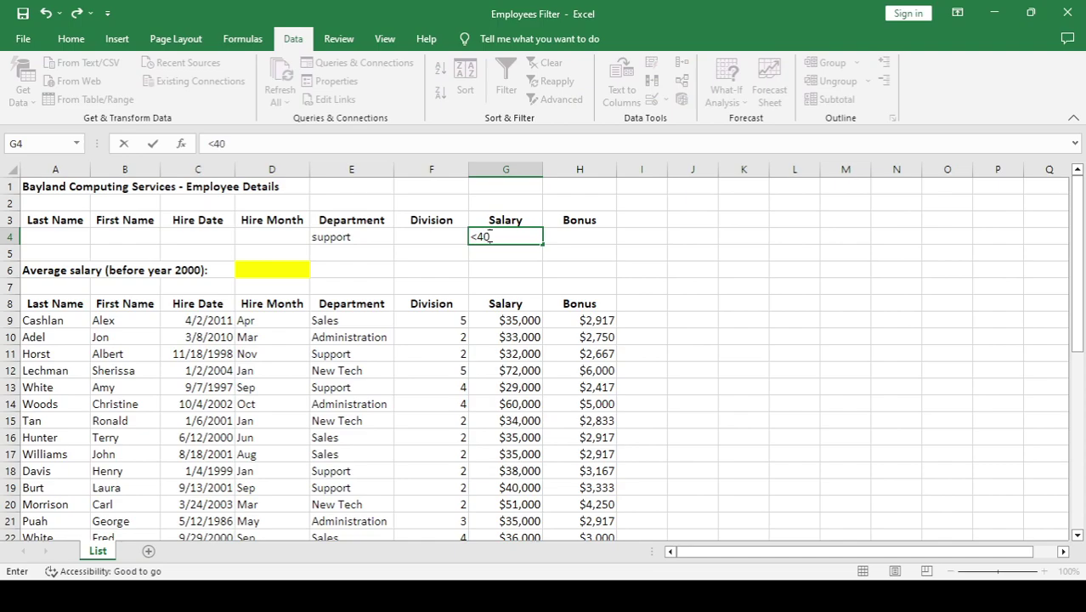
{"action": "type", "text": "000"}
{"action": "key", "text": "Return"}
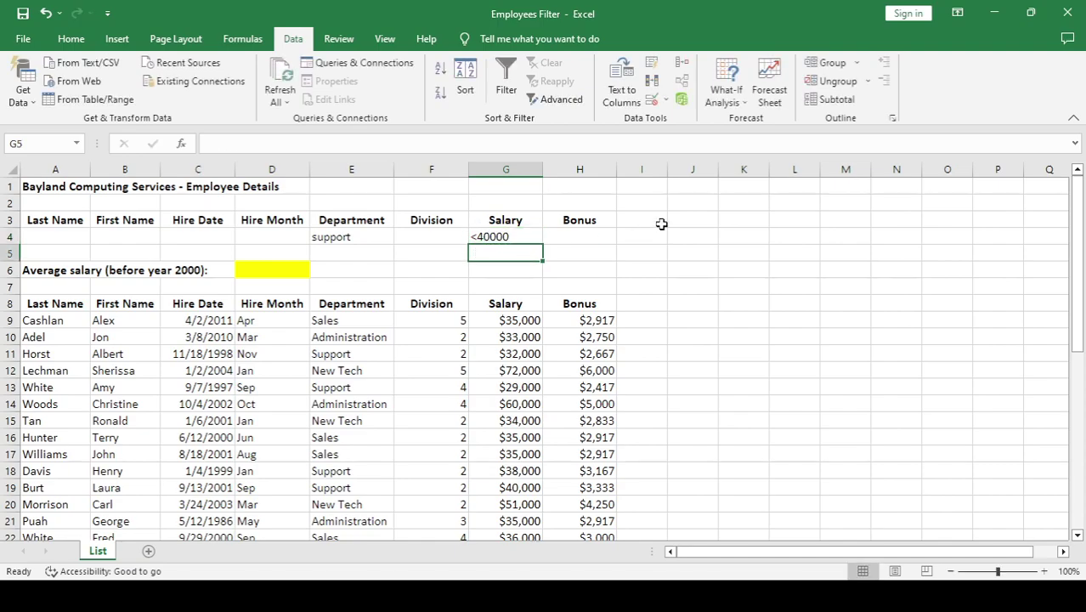
{"action": "left_click", "coordinate": [510, 235]}
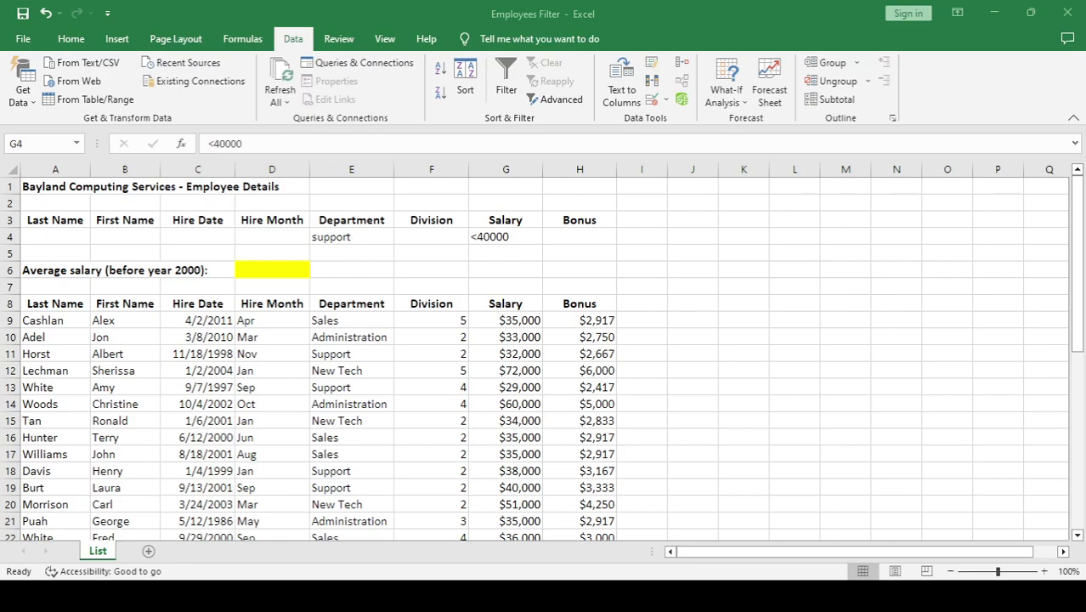
- Run Advanced Filter with the support and <40000 criteria, finding 7 of 30 records
{"action": "left_click", "coordinate": [31, 321]}
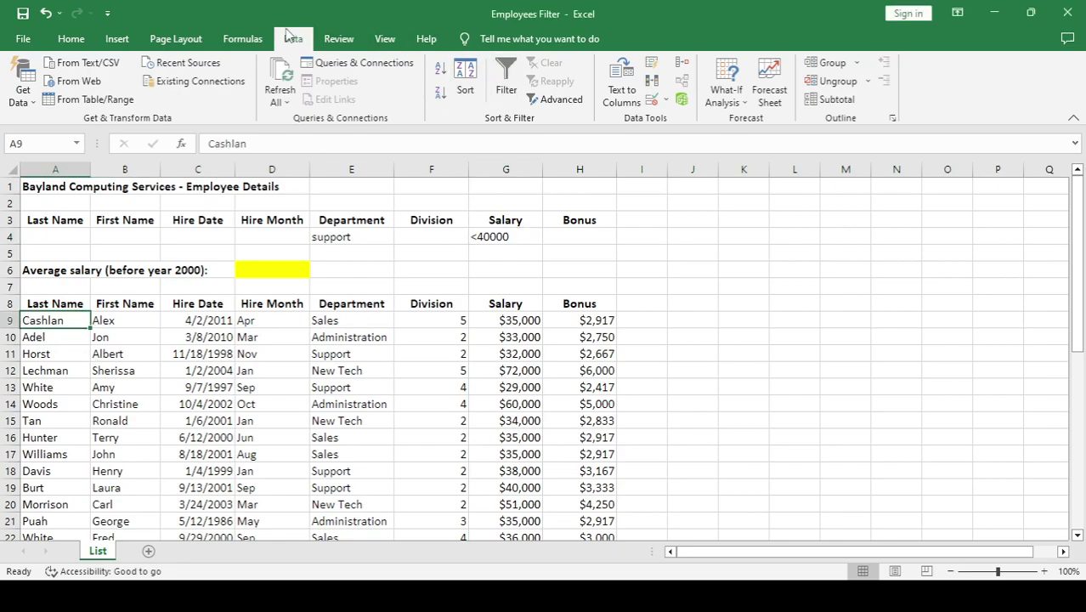
{"action": "left_click", "coordinate": [561, 100]}
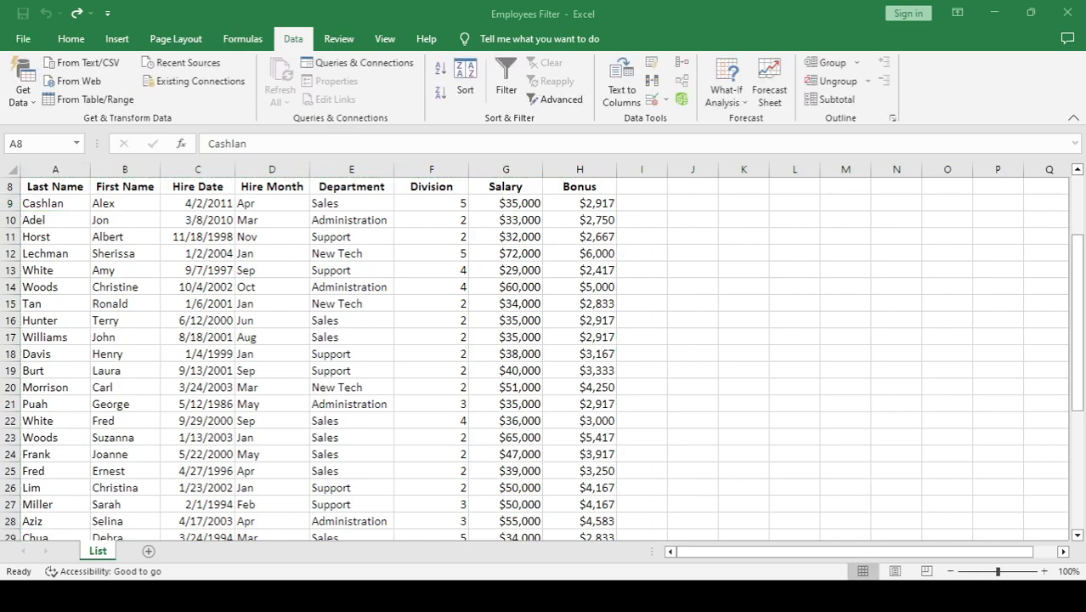
{"action": "key", "text": "Escape"}
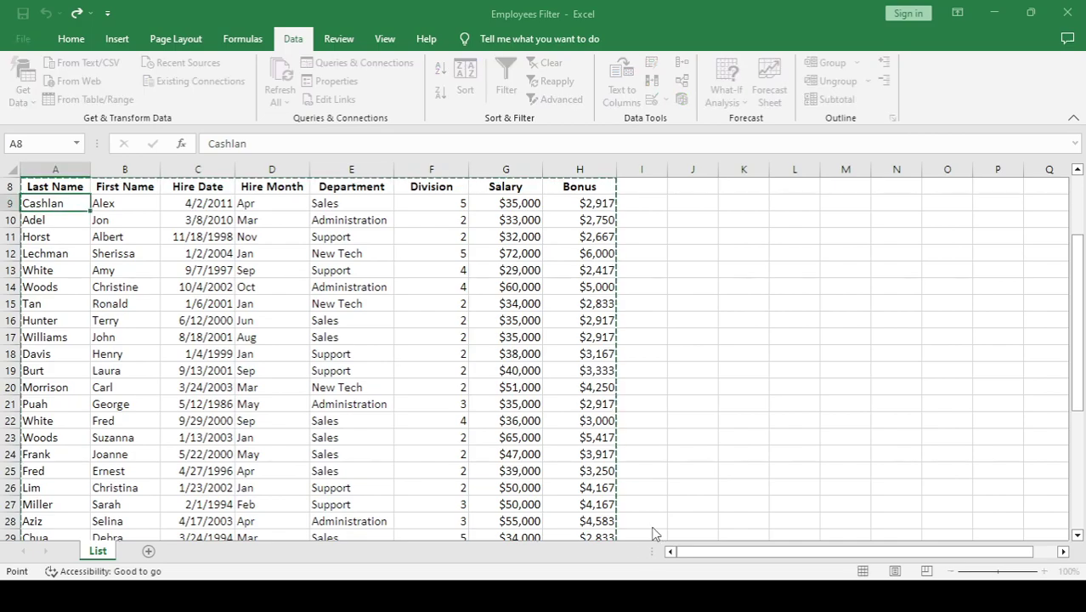
{"action": "key", "text": "Return"}
{"action": "scroll", "coordinate": [702, 486], "scroll_direction": "up", "scroll_amount": 3}
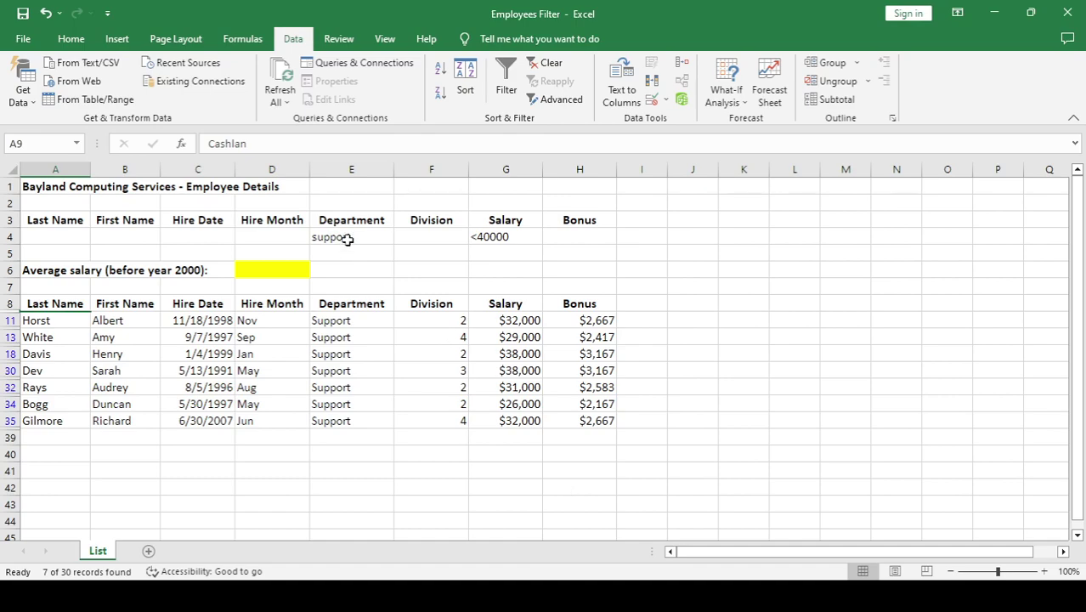
{"action": "left_click", "coordinate": [347, 239]}
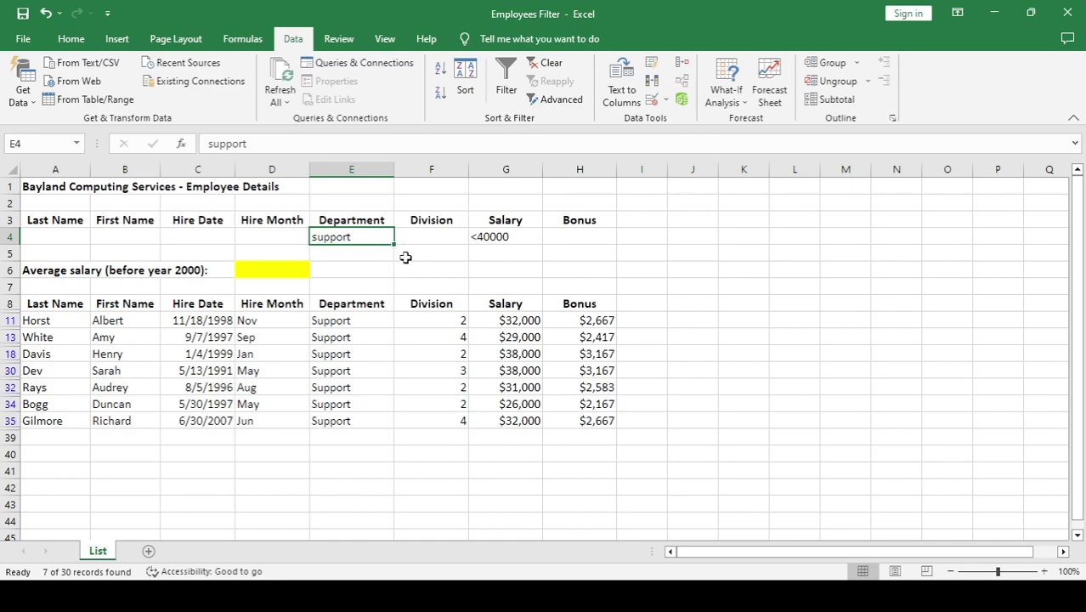
- Enter administration under Department in row 4 and >=50000 under Salary in row 5
{"action": "left_click", "coordinate": [517, 238]}
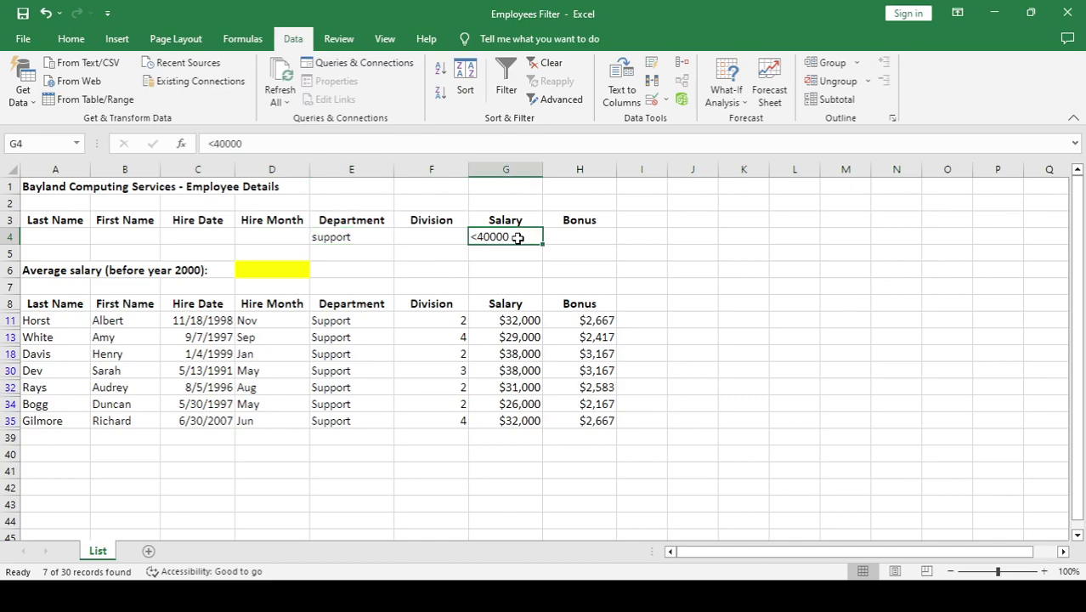
{"action": "left_click", "coordinate": [329, 239]}
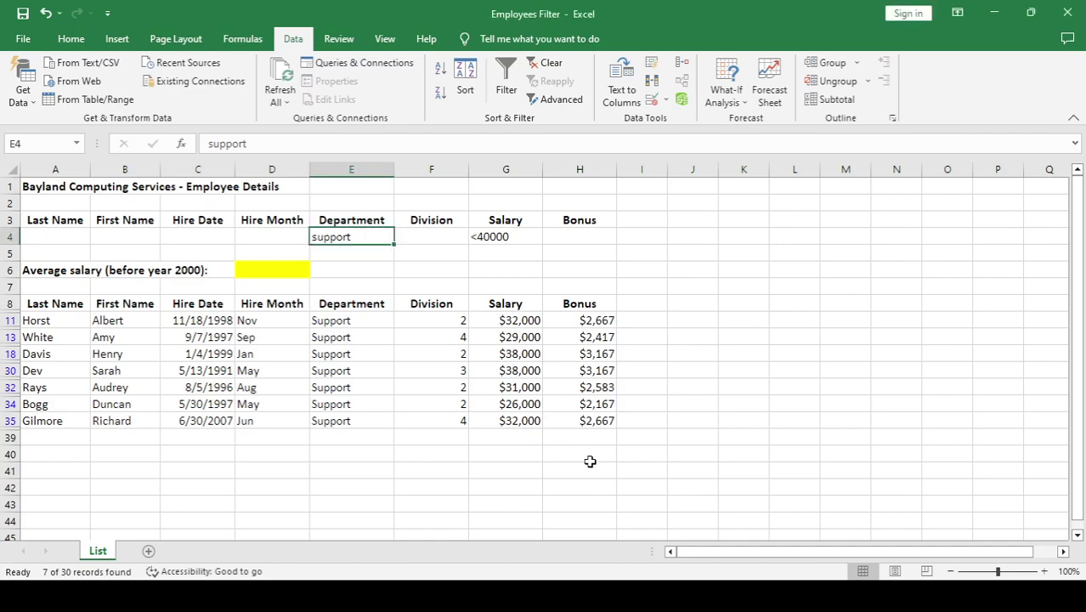
{"action": "type", "text": "admin"}
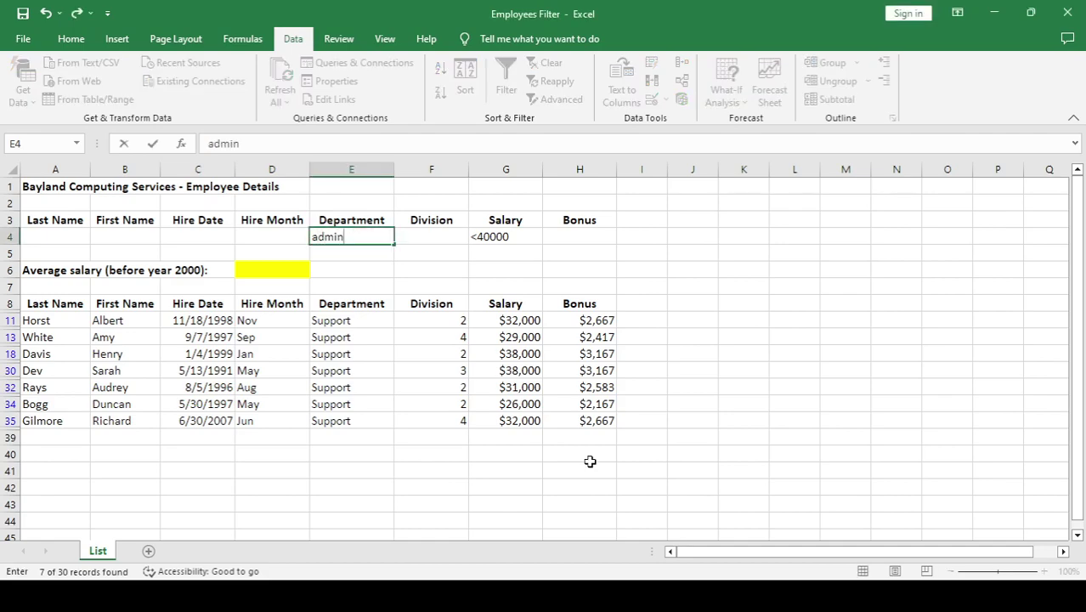
{"action": "type", "text": "istrat"}
{"action": "type", "text": "ion"}
{"action": "key", "text": "Tab"}
{"action": "key", "text": "Tab"}
{"action": "key", "text": "Delete"}
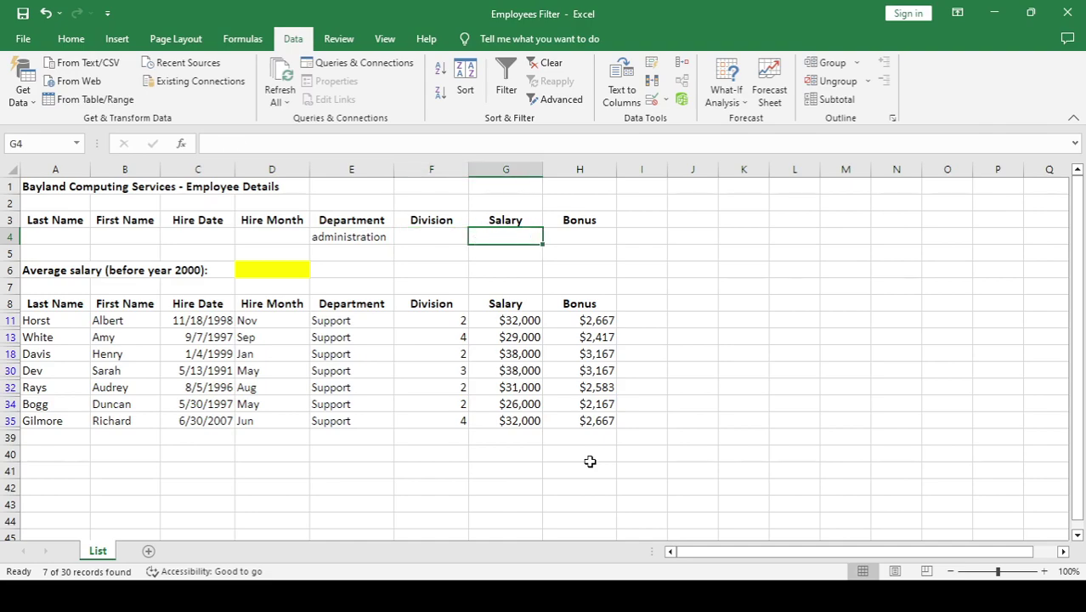
{"action": "key", "text": "Down"}
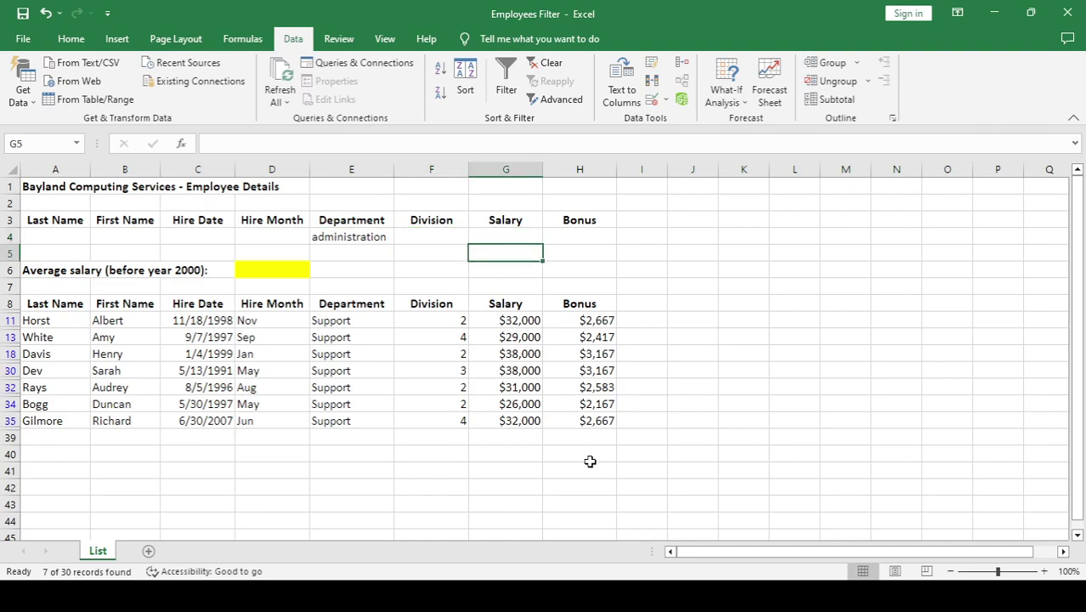
{"action": "type", "text": ">="}
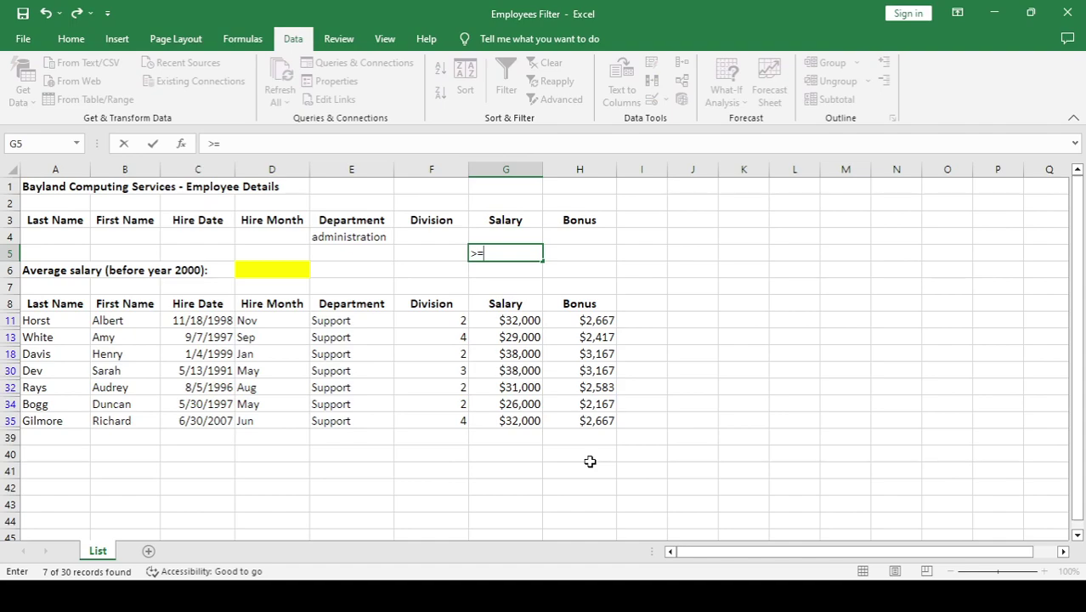
{"action": "type", "text": "5000"}
{"action": "type", "text": "0"}
{"action": "key", "text": "Return"}
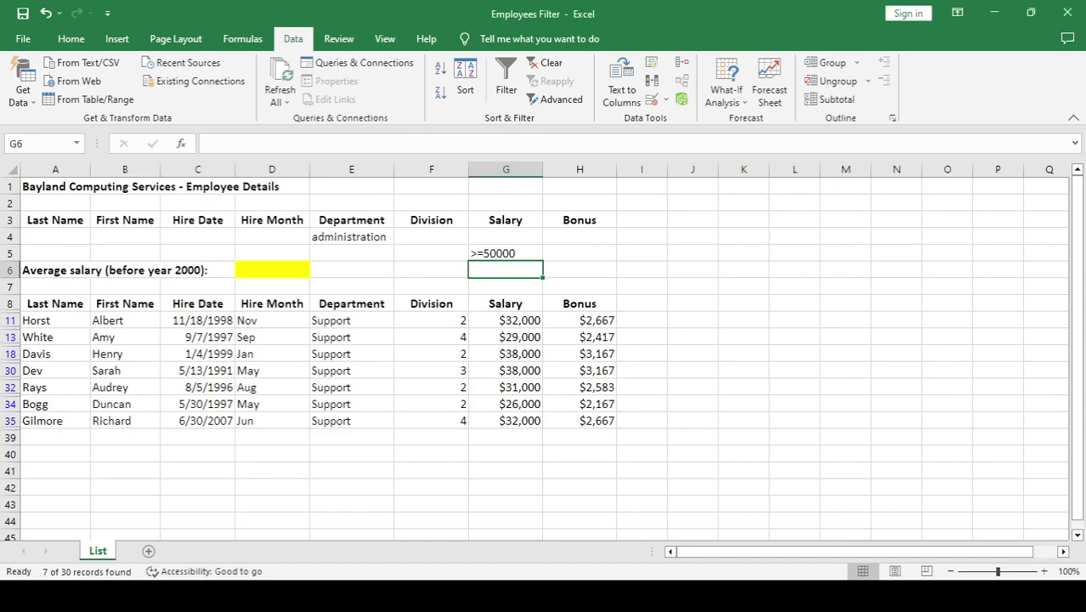
- Clear the filter and rerun Advanced Filter on A8:H38 with the two-row criteria, listing 11 records
{"action": "left_click", "coordinate": [545, 63]}
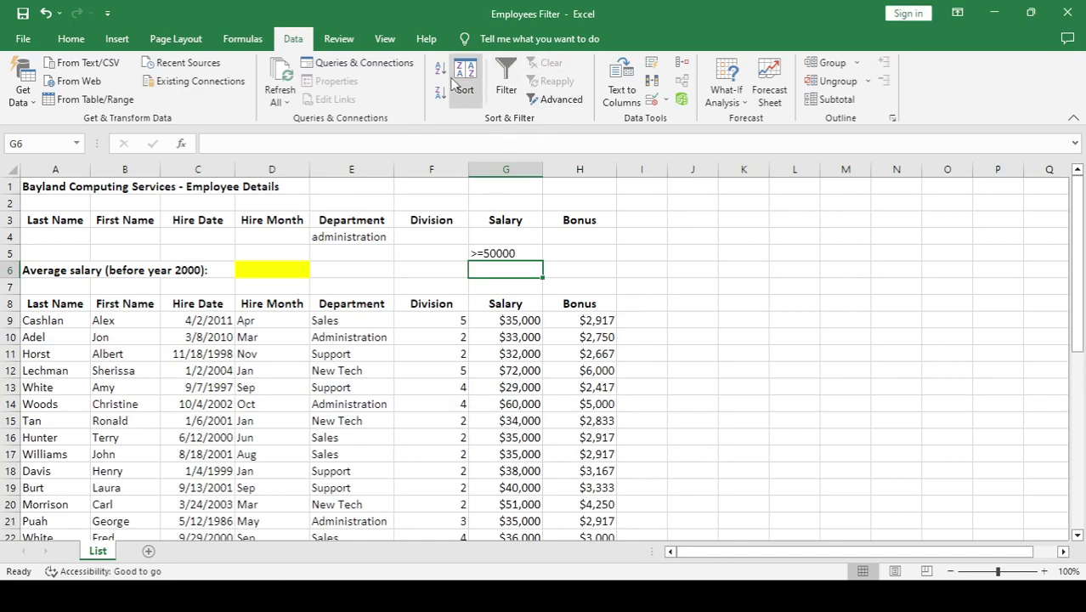
{"action": "left_click", "coordinate": [541, 100]}
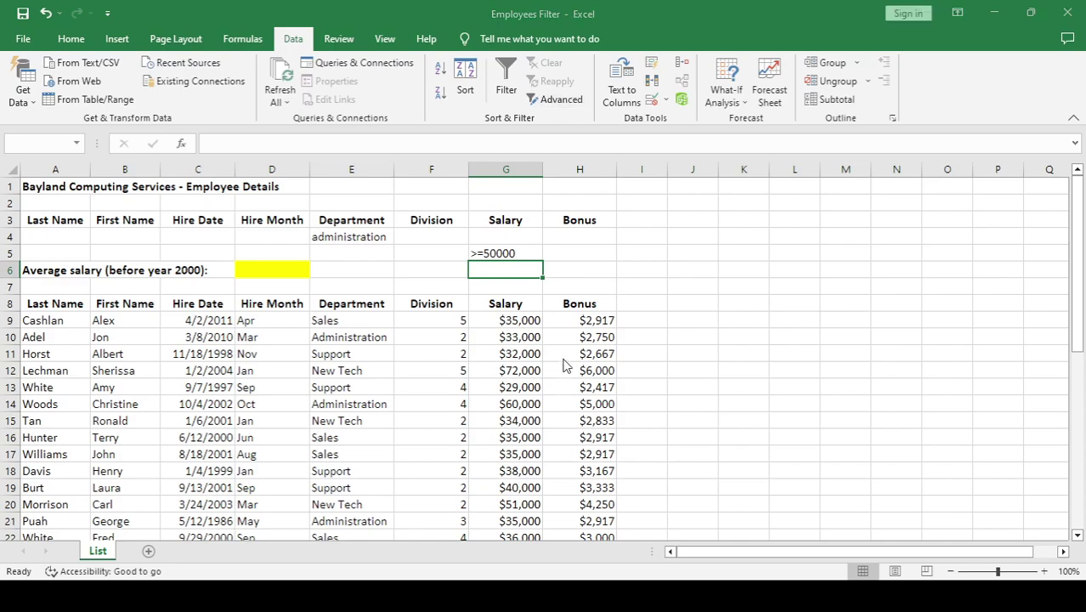
{"action": "left_click", "coordinate": [60, 335]}
{"action": "left_click", "coordinate": [56, 318]}
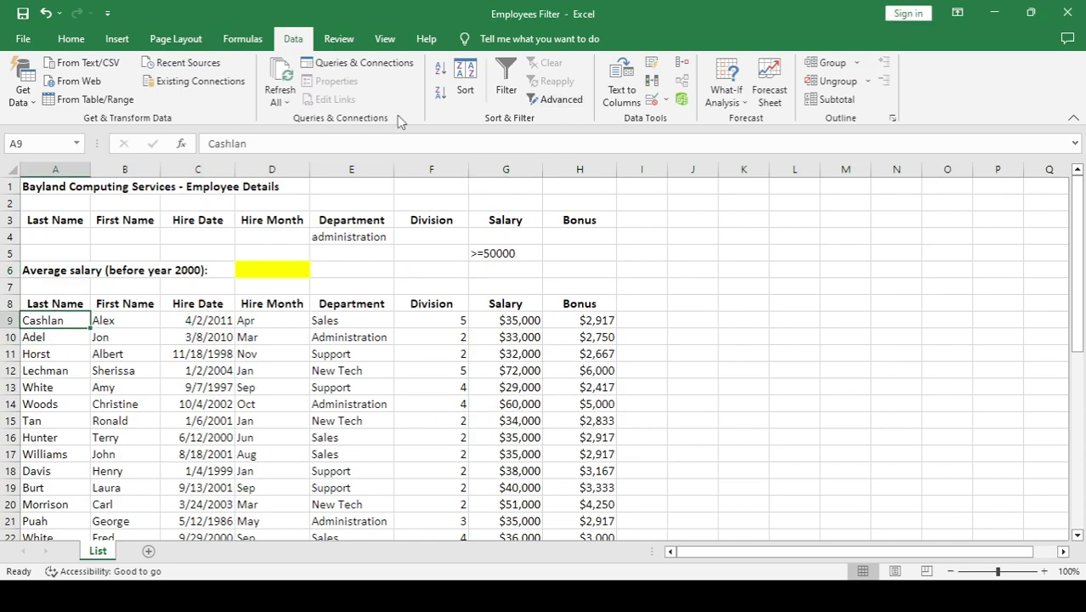
{"action": "left_click", "coordinate": [556, 100]}
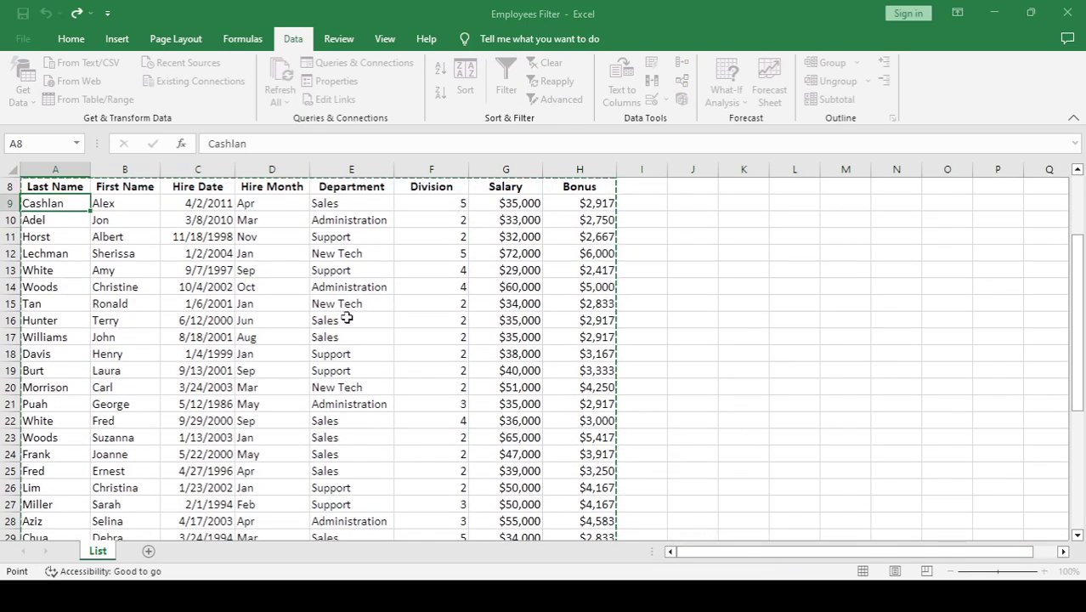
{"action": "scroll", "coordinate": [347, 317], "scroll_direction": "down", "scroll_amount": 3}
{"action": "scroll", "coordinate": [347, 317], "scroll_direction": "up", "scroll_amount": 4}
{"action": "scroll", "coordinate": [346, 317], "scroll_direction": "up", "scroll_amount": 2}
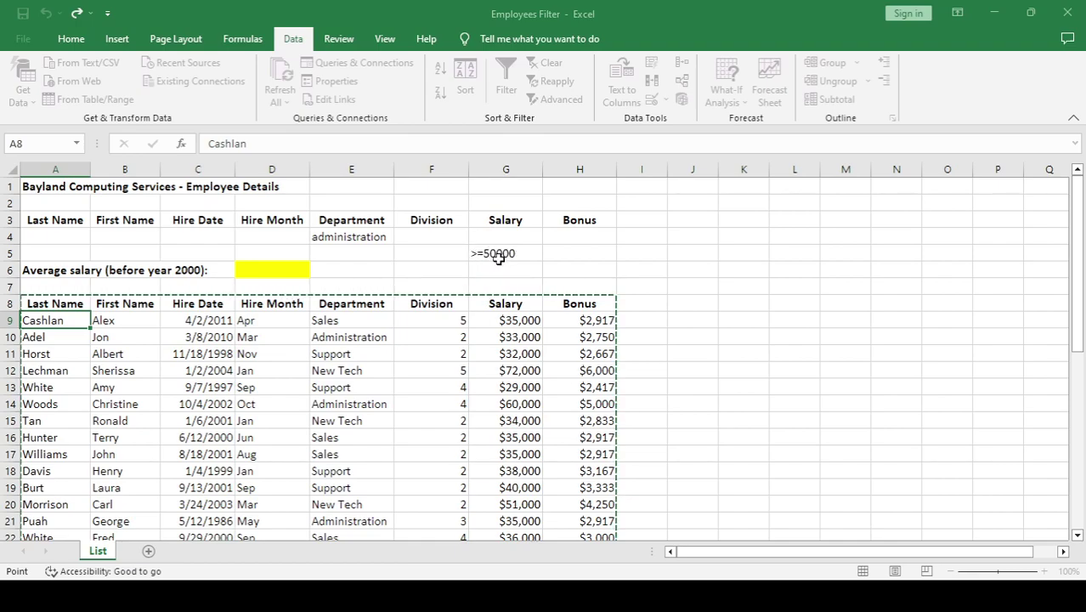
{"action": "key", "text": "Escape"}
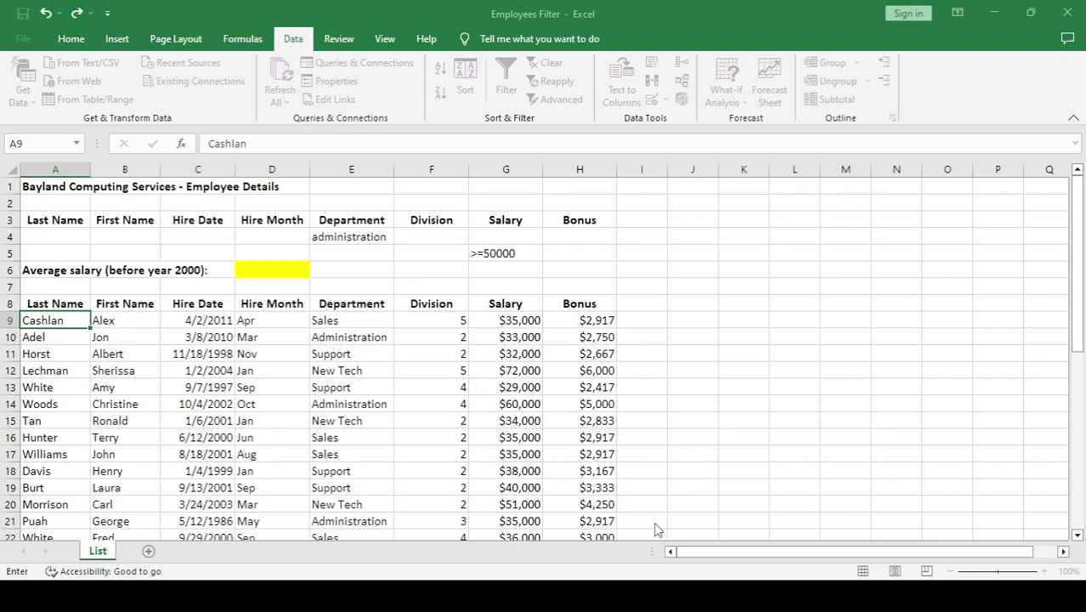
{"action": "key", "text": "Return"}
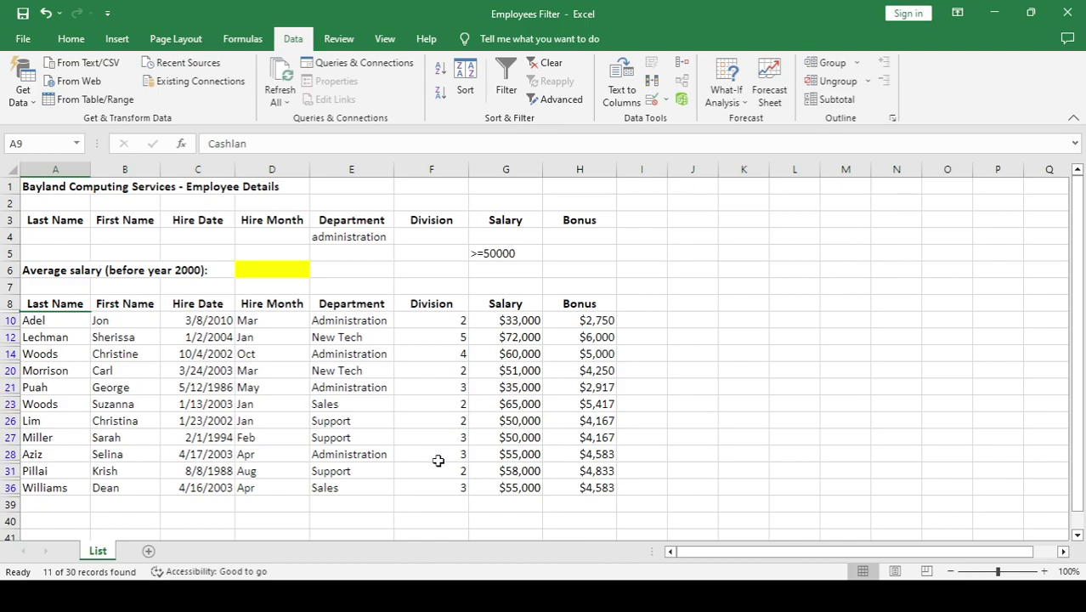
{"action": "left_click", "coordinate": [338, 237]}
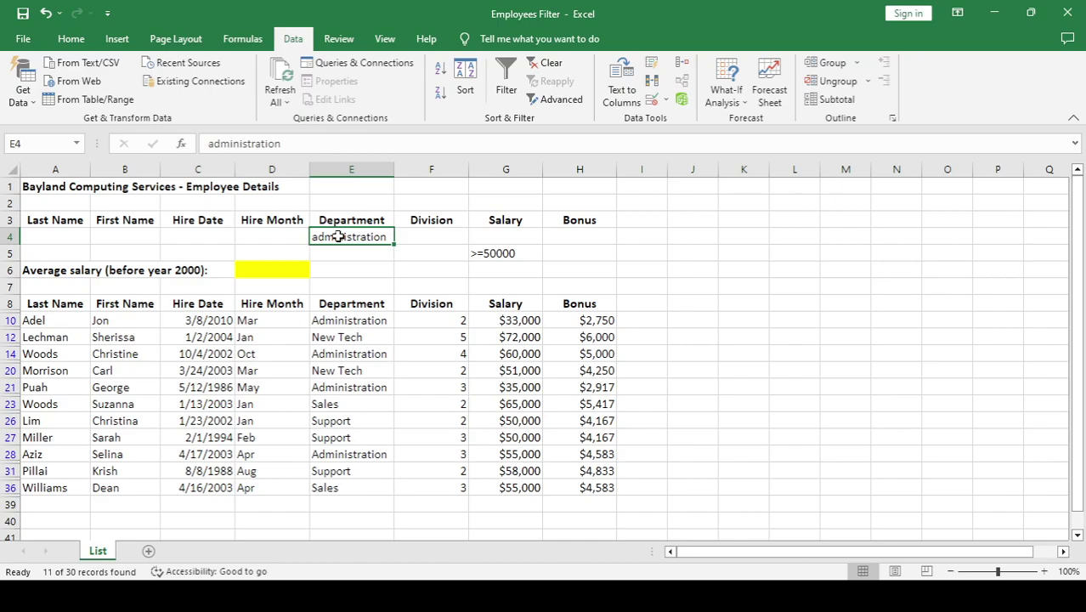
{"action": "left_click", "coordinate": [515, 254]}
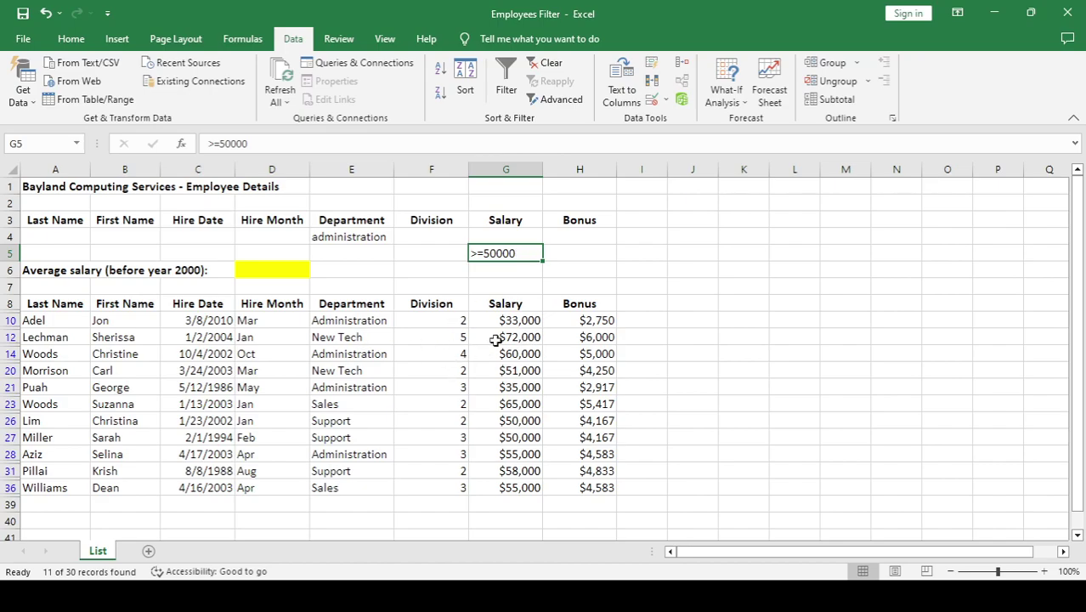
{"action": "left_click", "coordinate": [505, 321]}
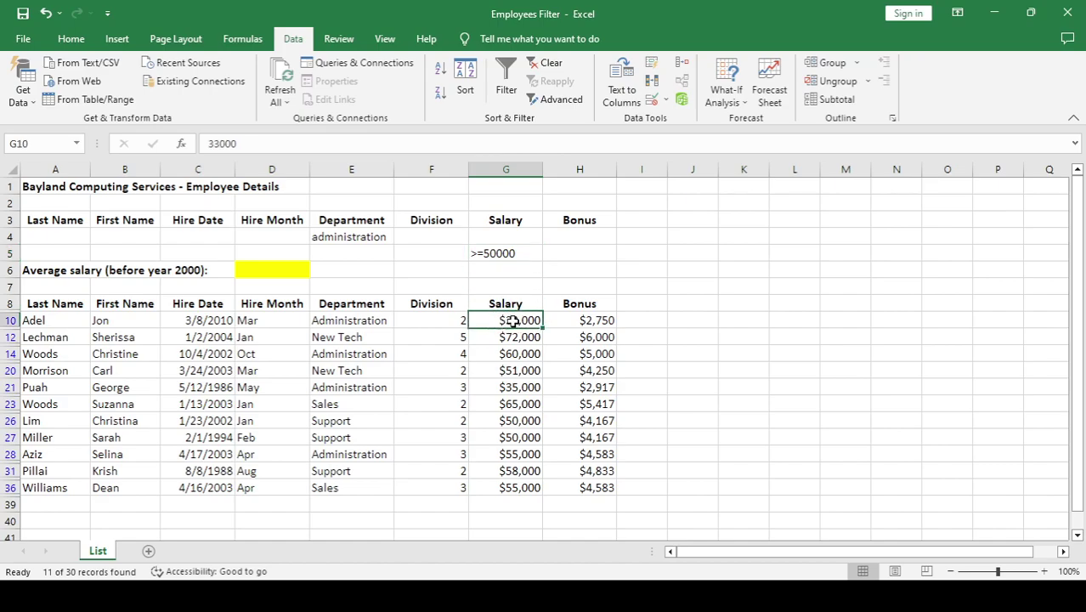
{"action": "left_click", "coordinate": [356, 319]}
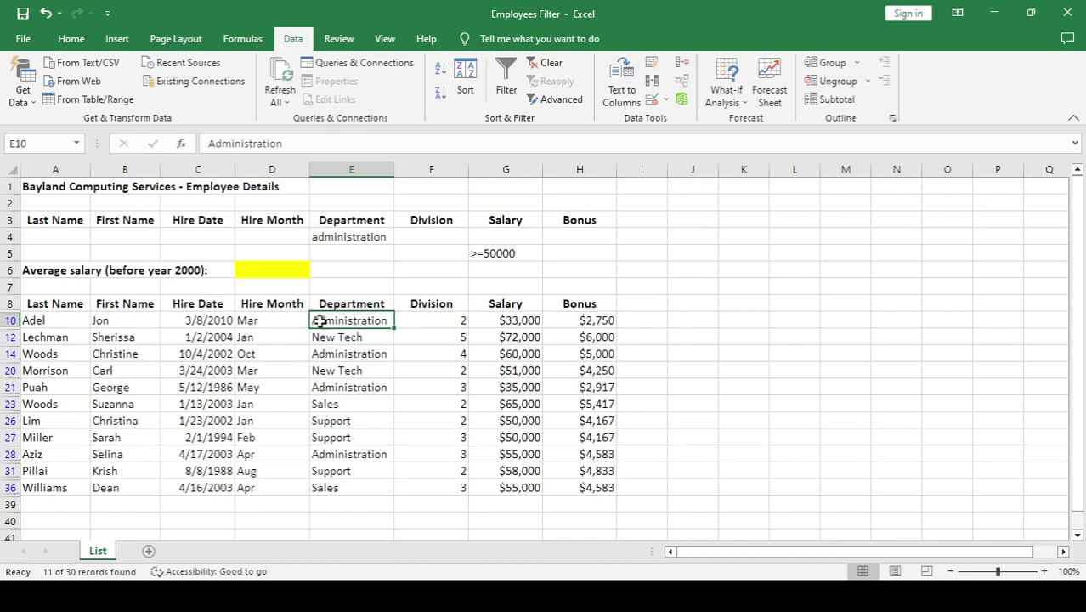
{"action": "left_click", "coordinate": [508, 337]}
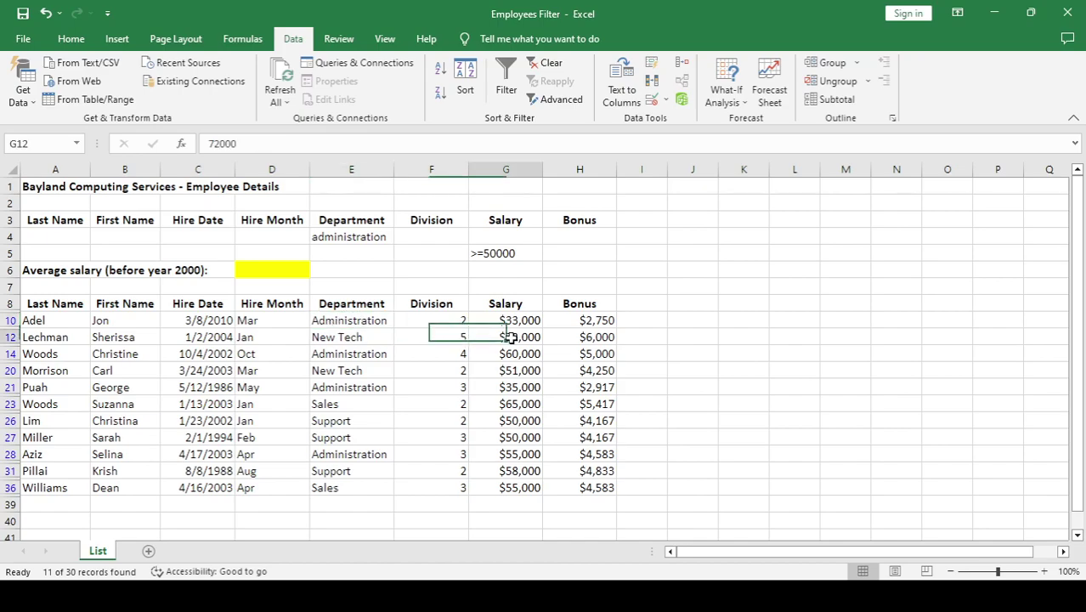
{"action": "left_click", "coordinate": [348, 337]}
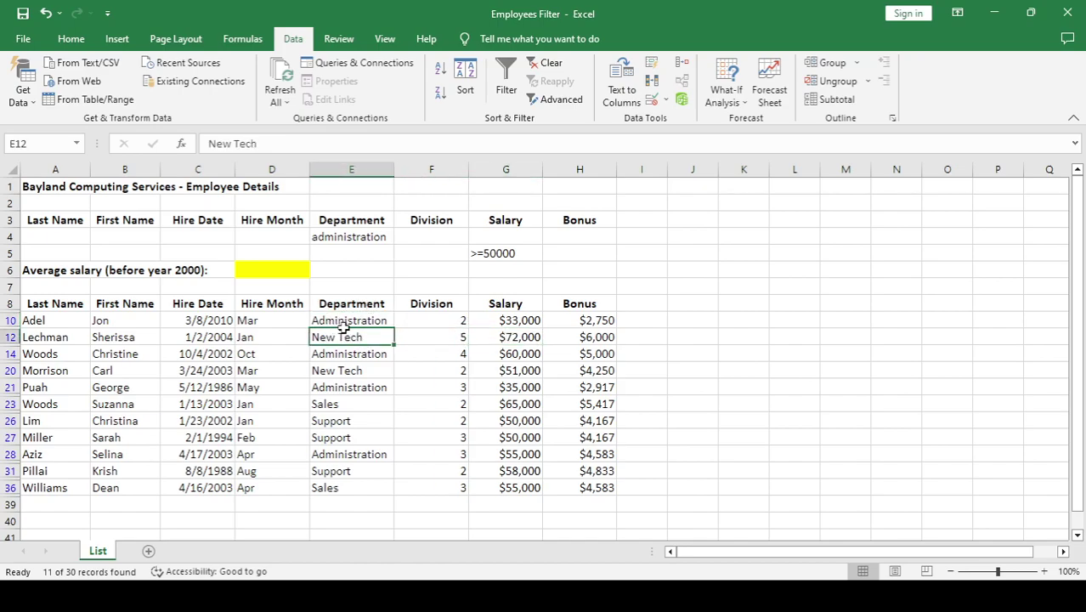
{"action": "left_click", "coordinate": [507, 338]}
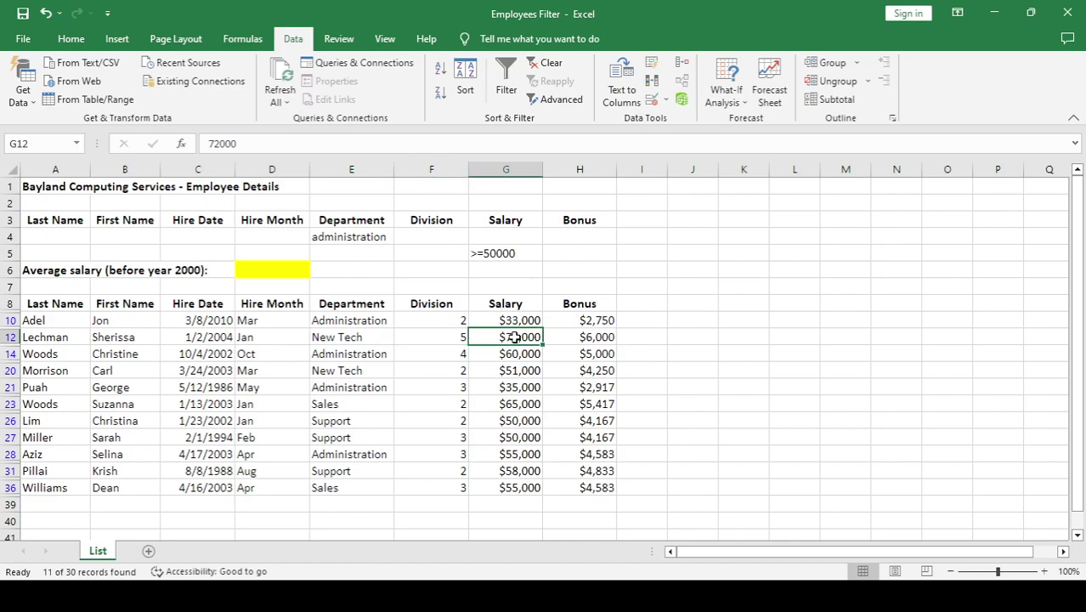
{"action": "left_click", "coordinate": [501, 389]}
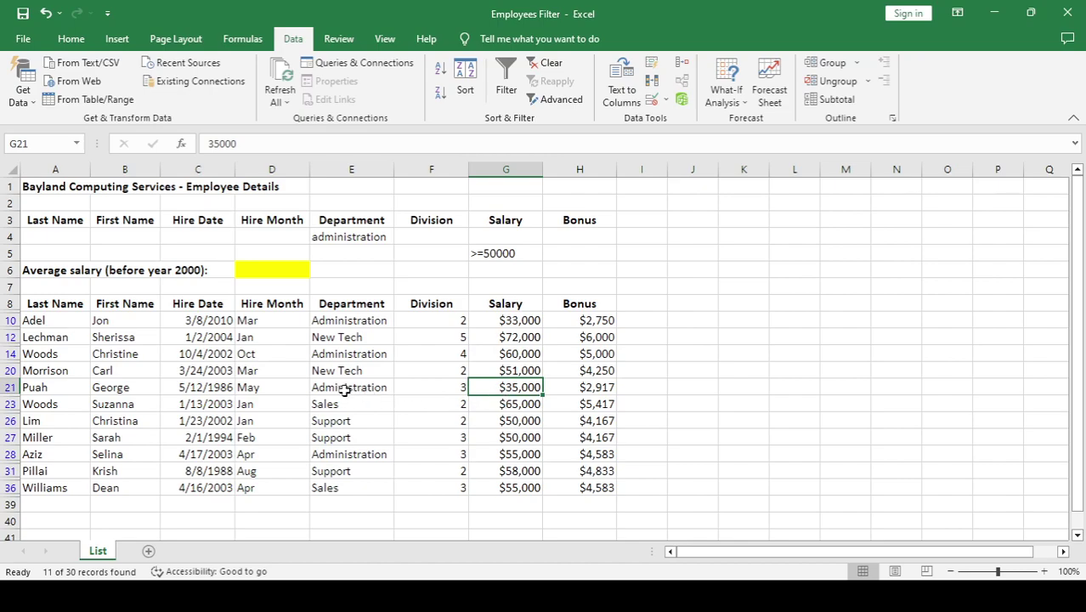
{"action": "left_click", "coordinate": [344, 386]}
{"action": "left_click", "coordinate": [521, 390]}
{"action": "left_click", "coordinate": [358, 383]}
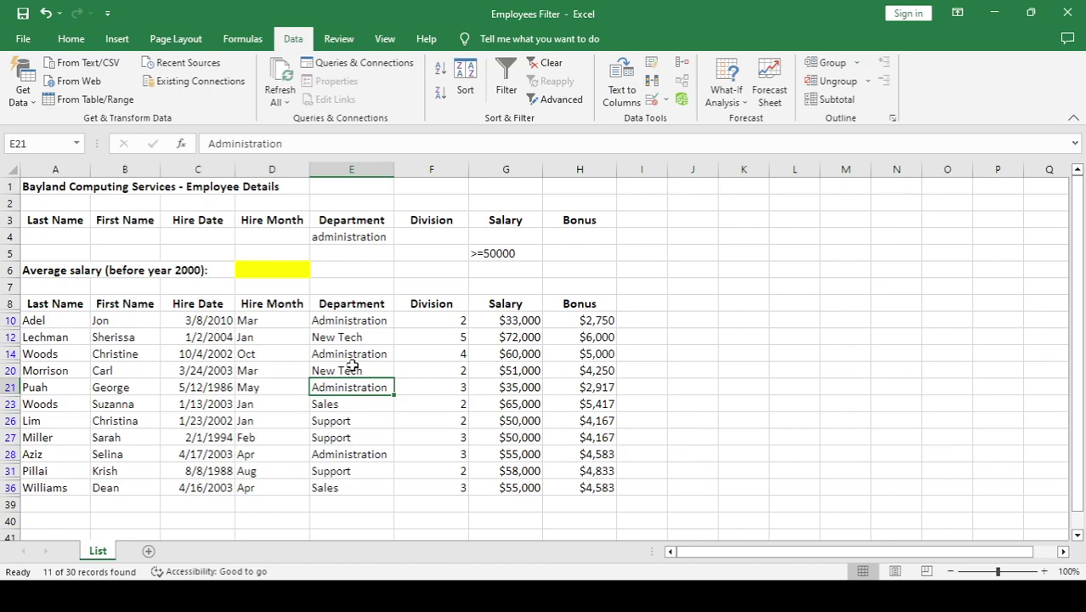
{"action": "key", "text": "Up"}
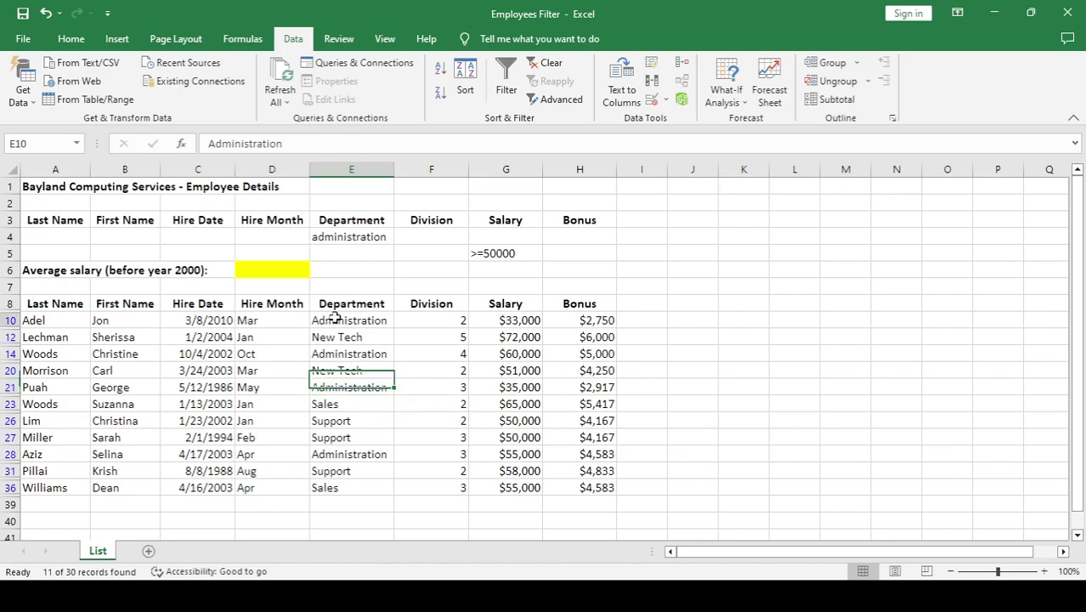
{"action": "key", "text": "Up"}
{"action": "key", "text": "Up"}
{"action": "key", "text": "Up"}
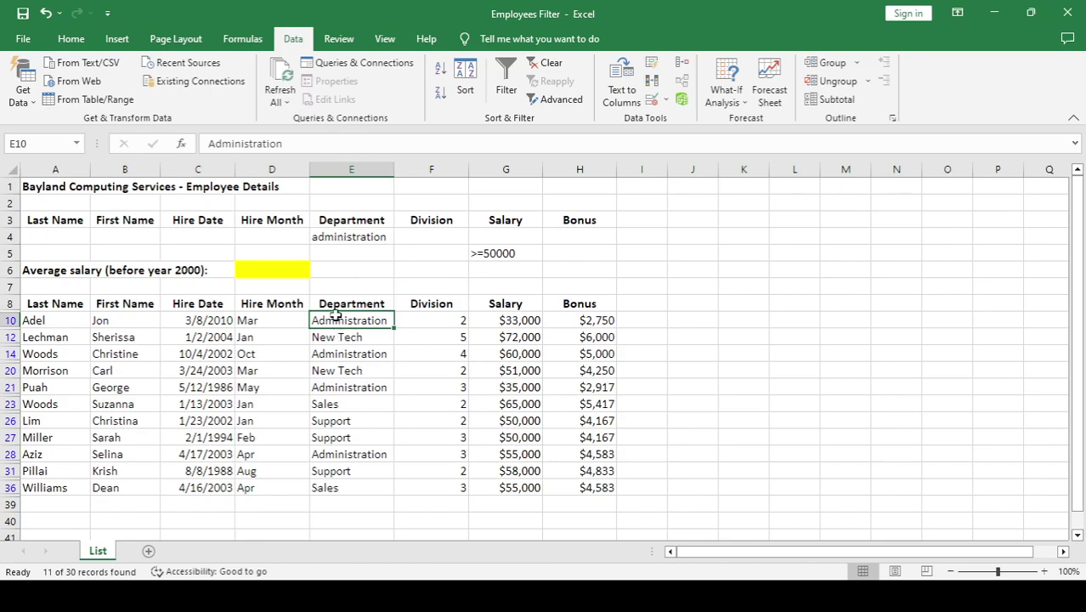
{"action": "key", "text": "shift+Down"}
{"action": "left_click", "coordinate": [340, 487]}
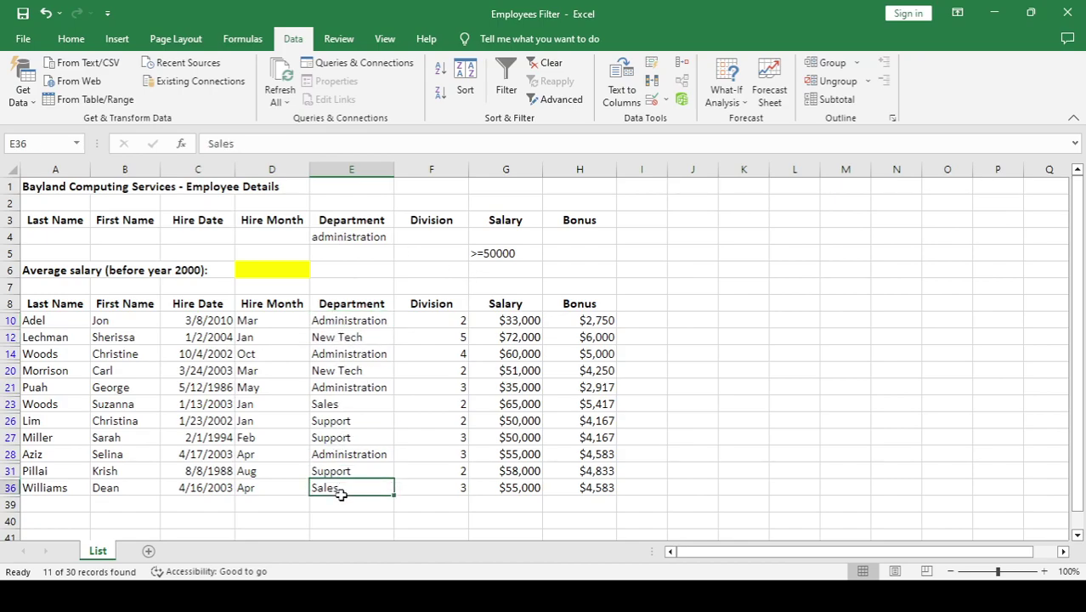
{"action": "left_click", "coordinate": [507, 316]}
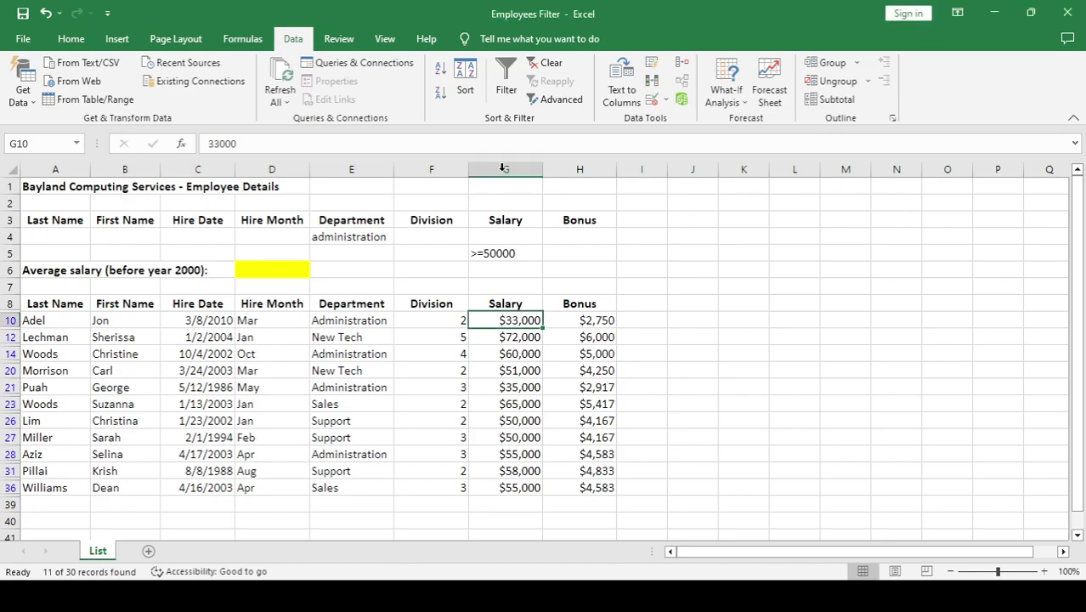
- Show all records and delete the existing Department and >=50000 Salary criteria
{"action": "left_click", "coordinate": [545, 62]}
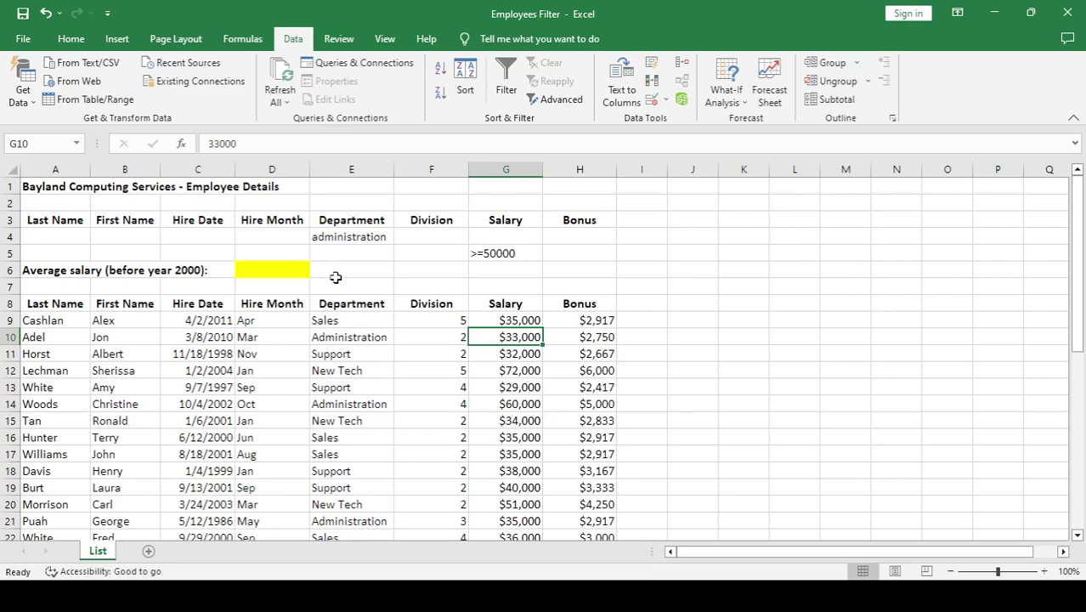
{"action": "left_click", "coordinate": [352, 235]}
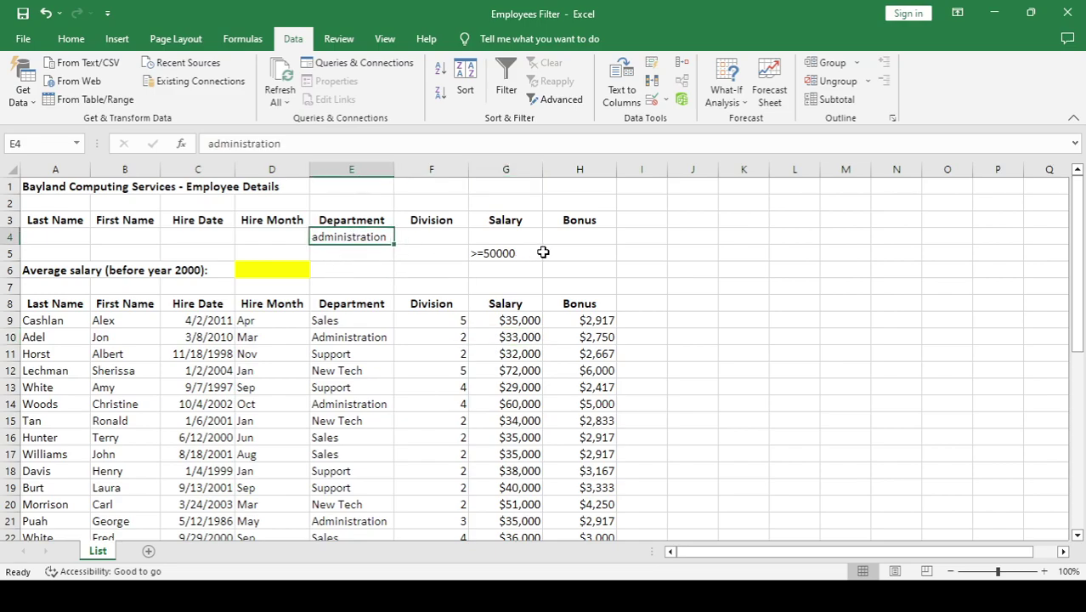
{"action": "left_click", "coordinate": [492, 249]}
{"action": "key", "text": "Delete"}
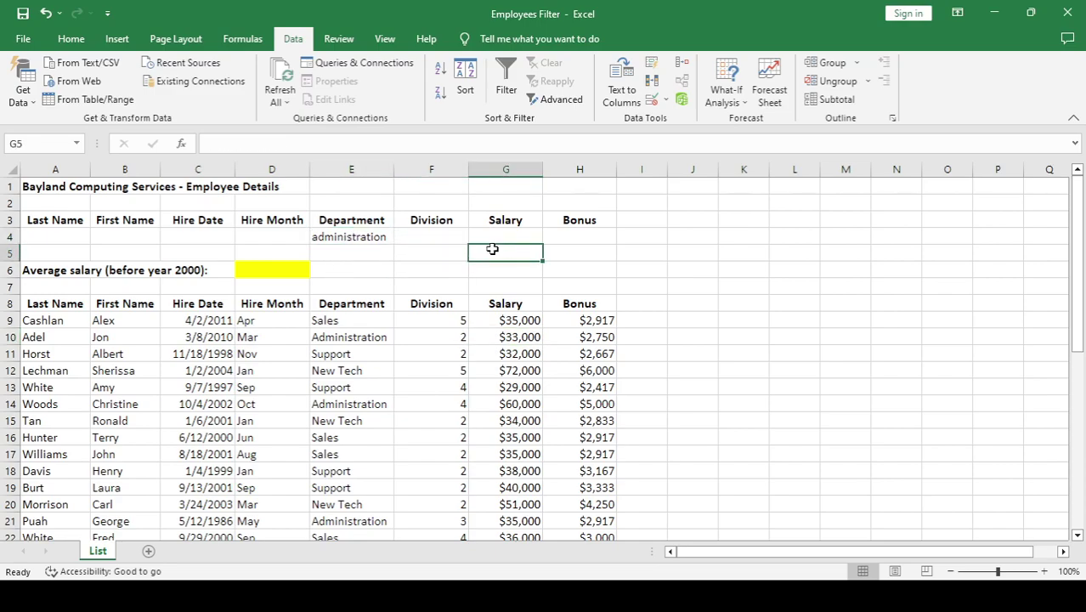
{"action": "left_click", "coordinate": [353, 240]}
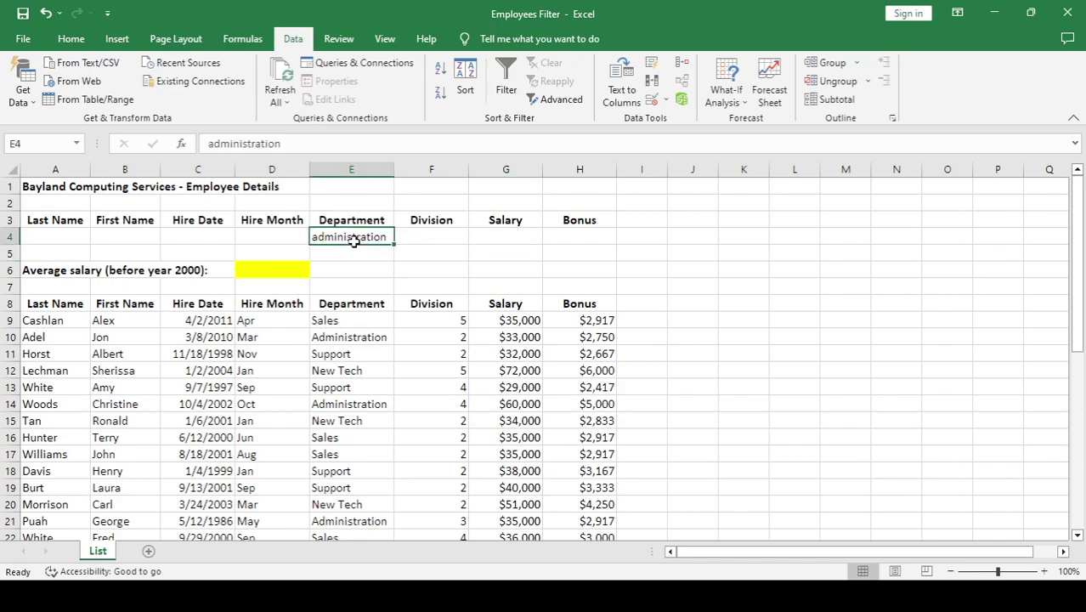
{"action": "key", "text": "Delete"}
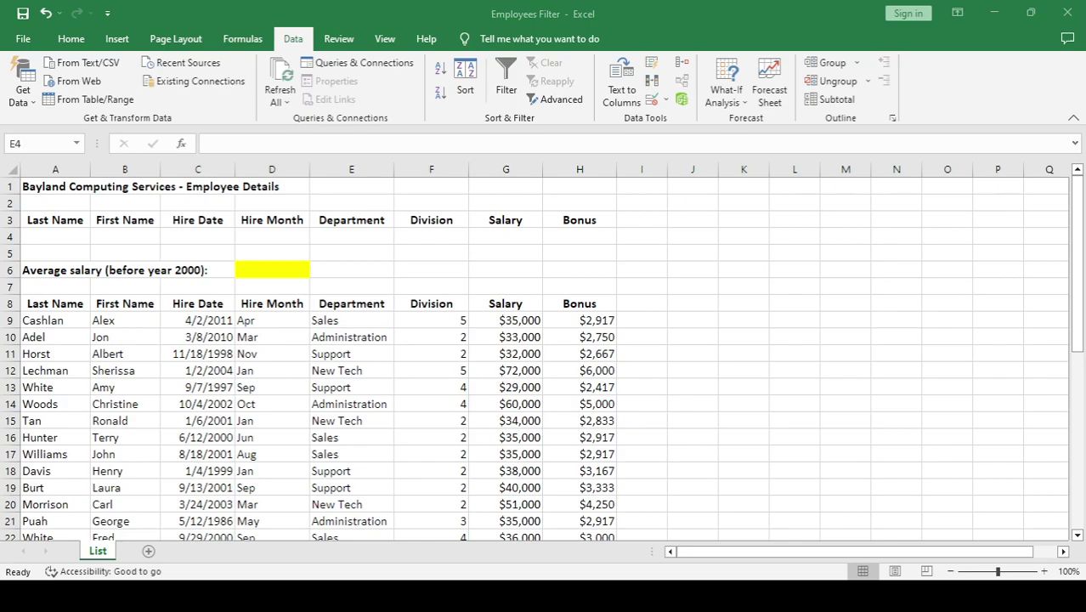
- Enter <>support as the Department criterion in E4, then select a cell in the list
{"action": "type", "text": "<>"}
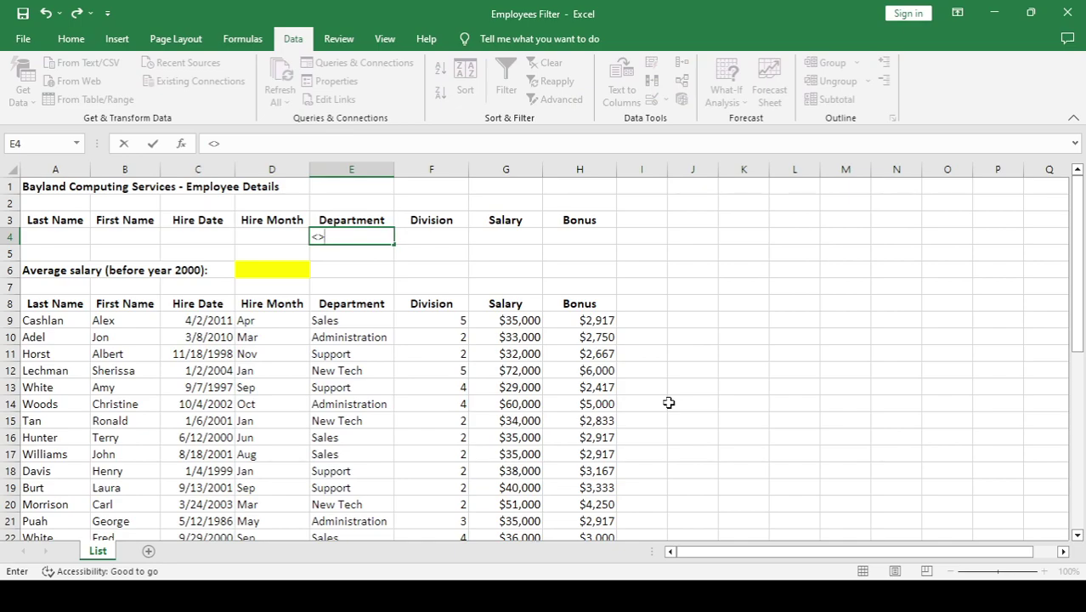
{"action": "type", "text": "suppo"}
{"action": "type", "text": "rt"}
{"action": "key", "text": "Tab"}
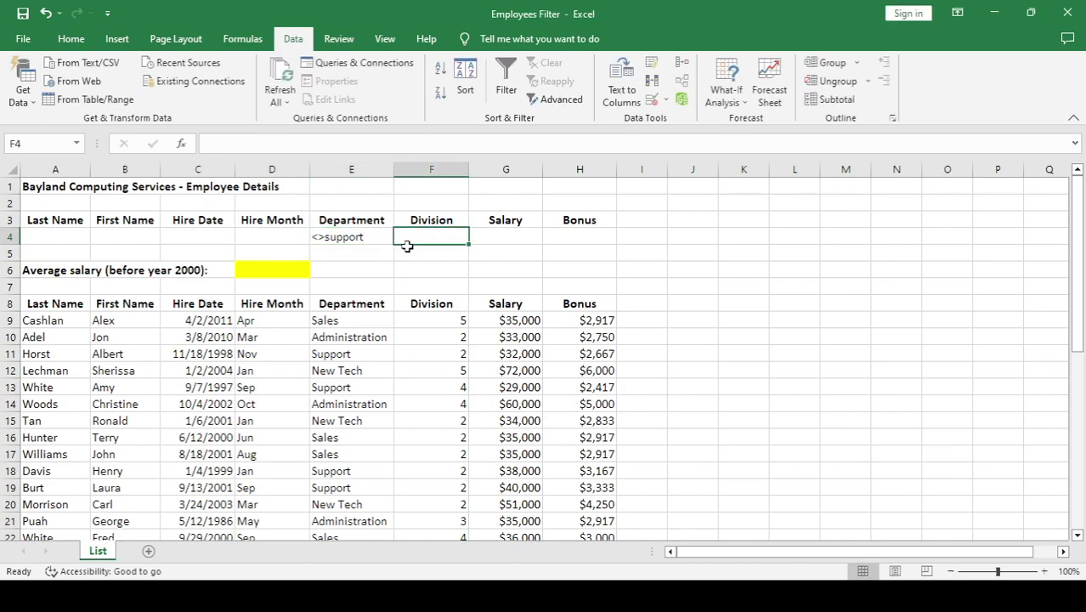
{"action": "left_click", "coordinate": [353, 238]}
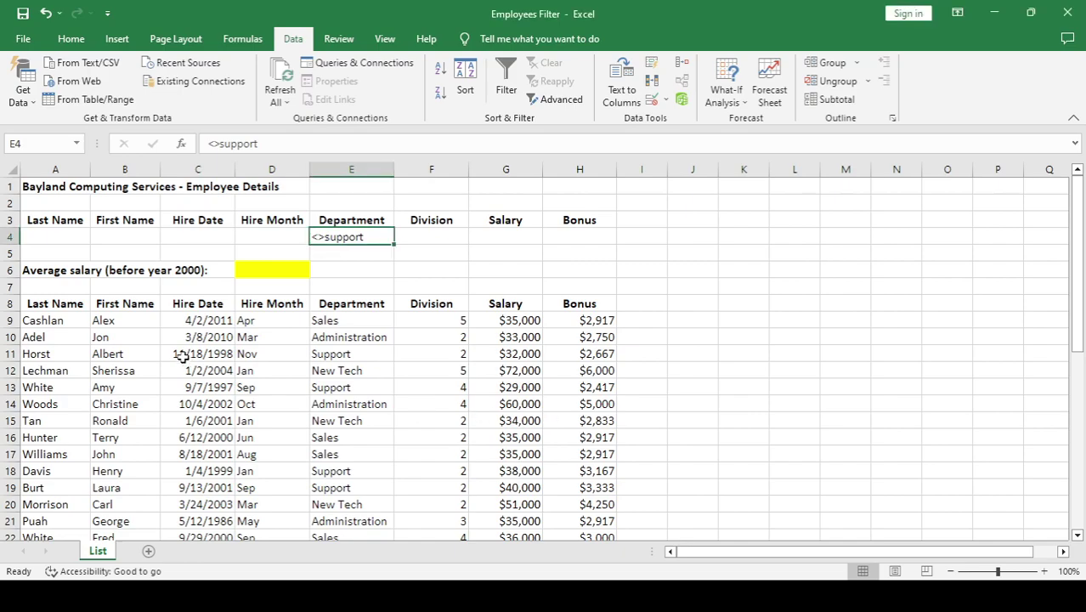
{"action": "left_click", "coordinate": [34, 321]}
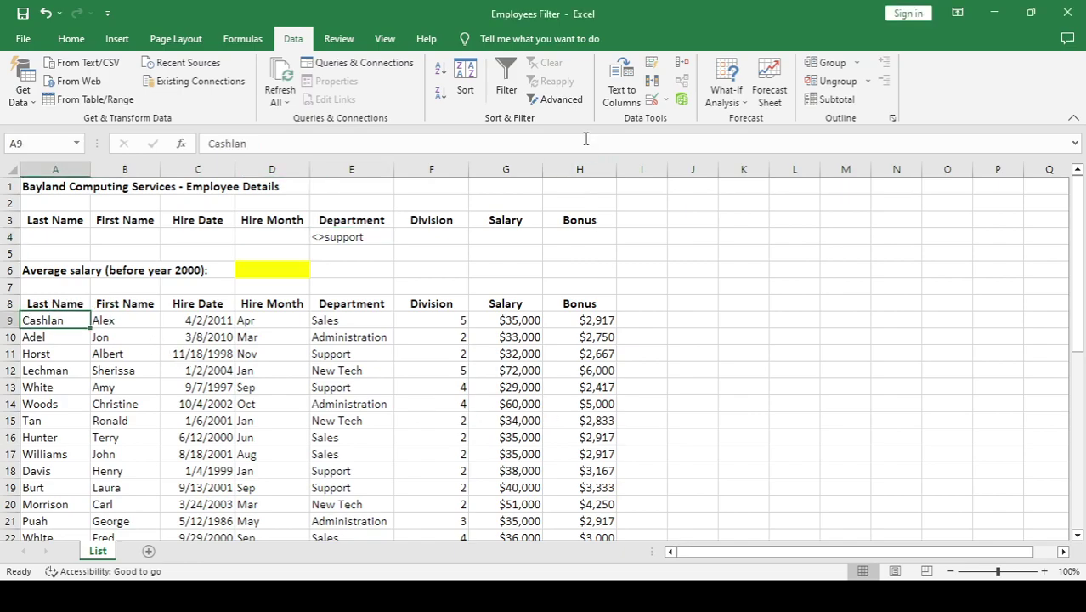
- Open the Advanced Filter dialog for the employee list with the <>support criterion
{"action": "left_click", "coordinate": [557, 99]}
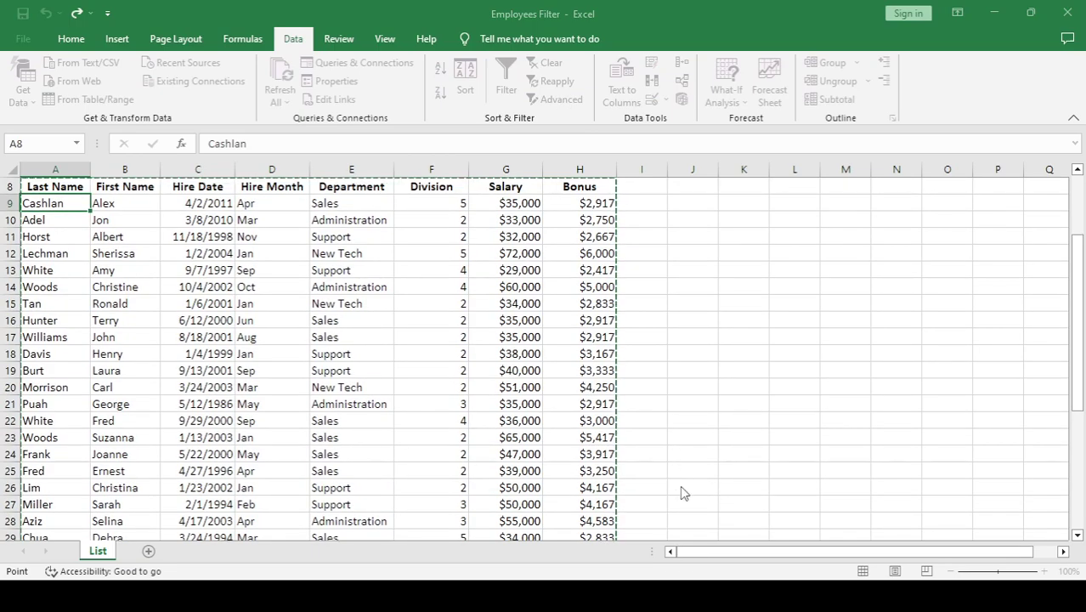
{"action": "scroll", "coordinate": [493, 378], "scroll_direction": "up", "scroll_amount": 3}
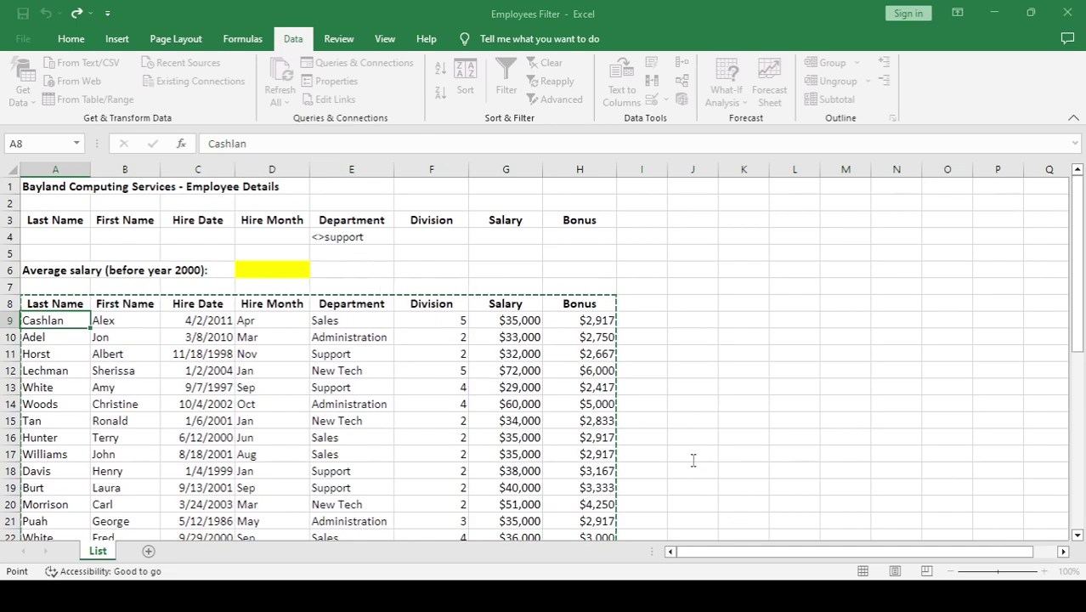
{"action": "key", "text": "Tab"}
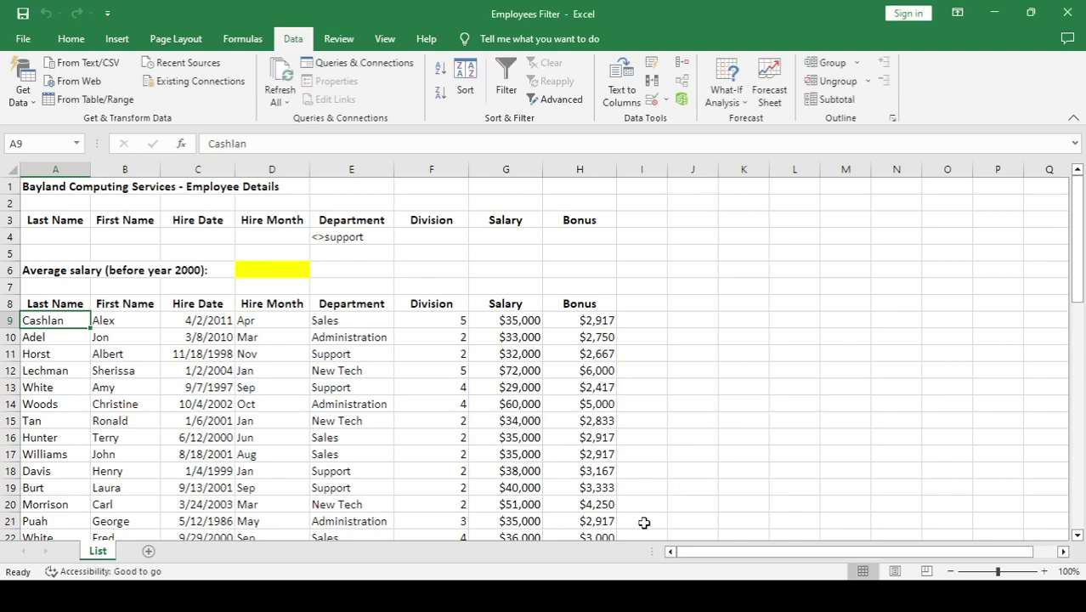
{"action": "scroll", "coordinate": [700, 458], "scroll_direction": "down", "scroll_amount": 3}
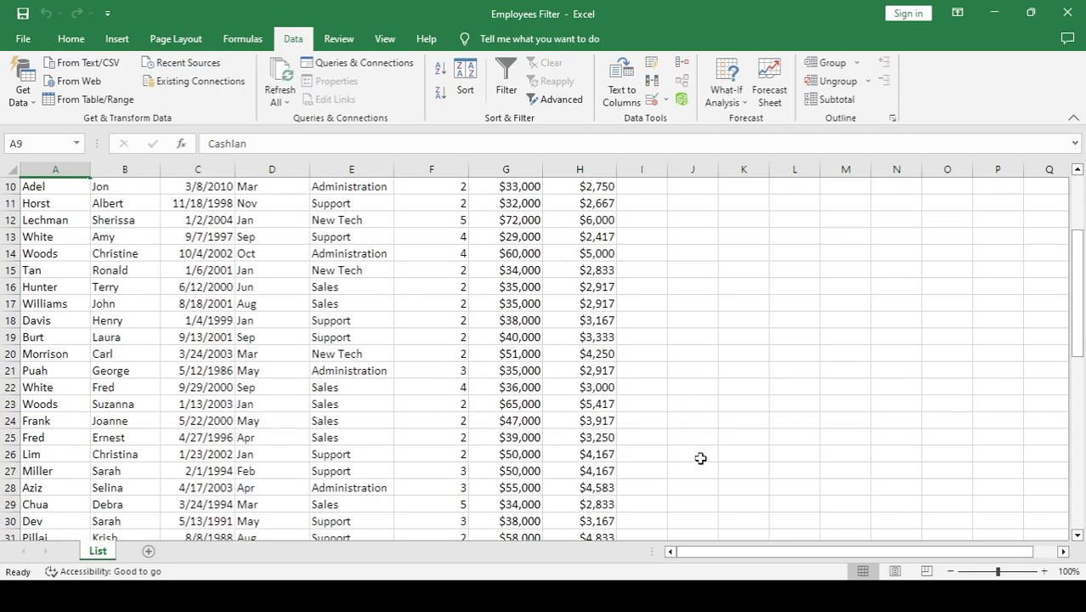
{"action": "scroll", "coordinate": [700, 458], "scroll_direction": "down", "scroll_amount": 3}
{"action": "scroll", "coordinate": [700, 458], "scroll_direction": "down", "scroll_amount": 2}
{"action": "scroll", "coordinate": [700, 458], "scroll_direction": "down", "scroll_amount": 2}
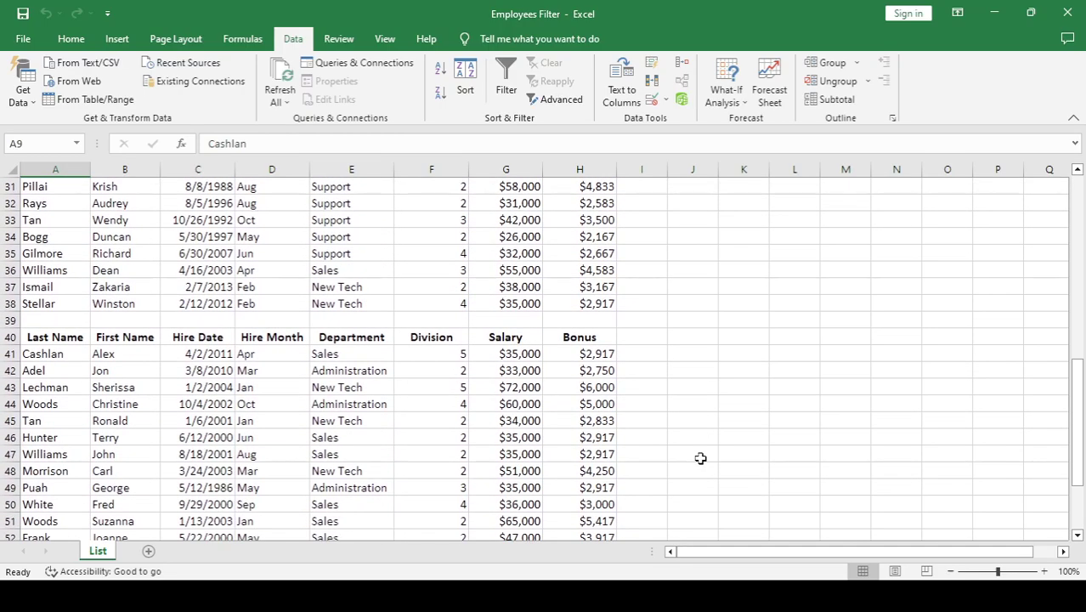
{"action": "mouse_move", "coordinate": [44, 338]}
{"action": "left_mouse_down"}
{"action": "mouse_move", "coordinate": [573, 434]}
{"action": "mouse_move", "coordinate": [578, 526]}
{"action": "left_mouse_up"}
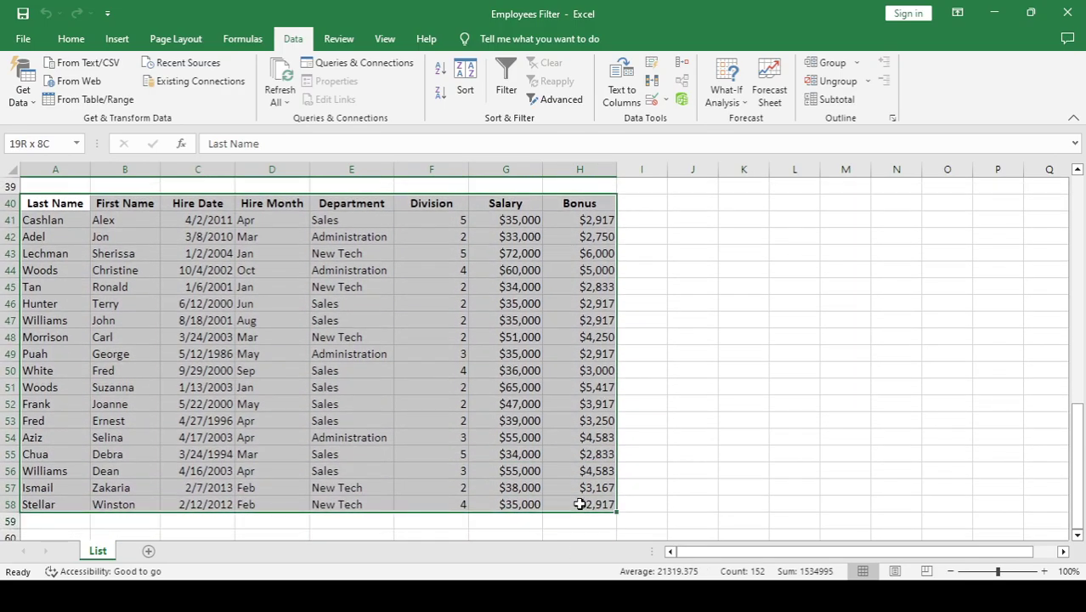
{"action": "left_click_drag", "start_coordinate": [578, 527], "coordinate": [586, 506]}
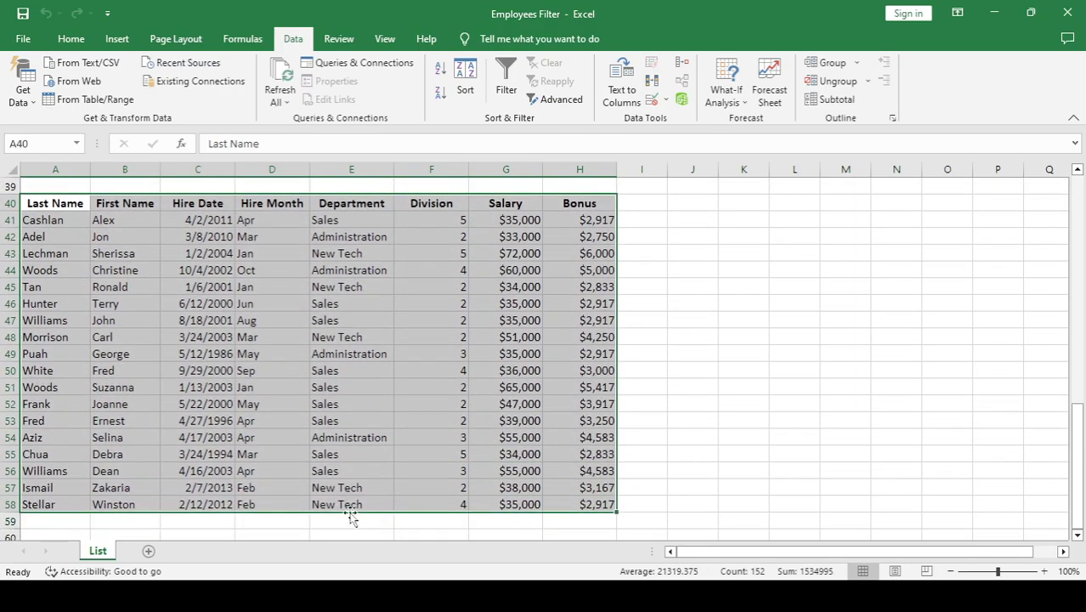
{"action": "left_click", "coordinate": [339, 222]}
{"action": "left_click", "coordinate": [335, 236]}
{"action": "left_click", "coordinate": [331, 270]}
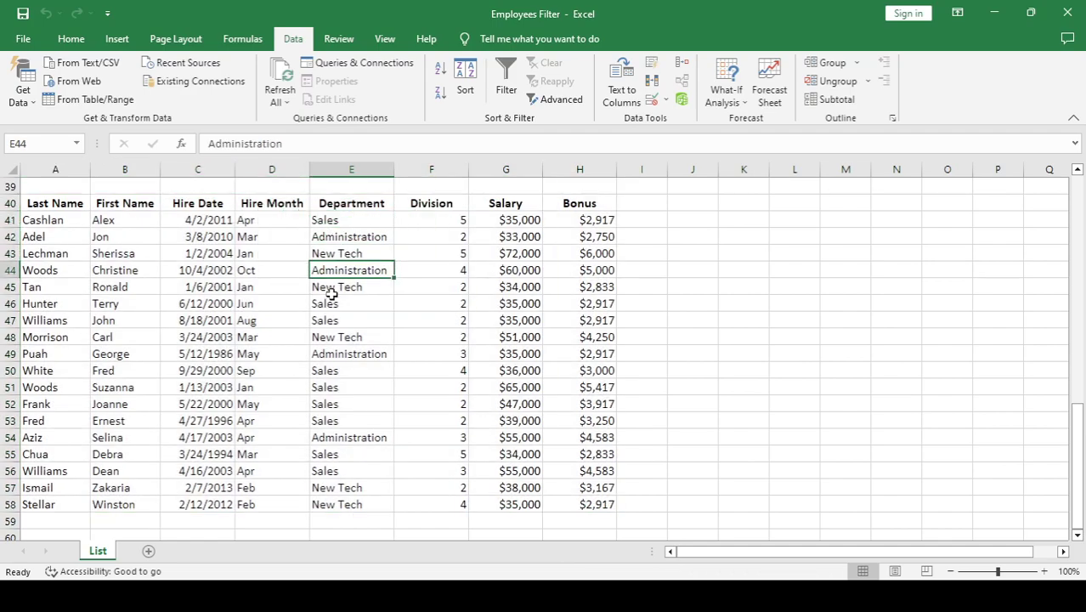
{"action": "left_click", "coordinate": [331, 303]}
{"action": "left_click", "coordinate": [331, 371]}
{"action": "left_click", "coordinate": [336, 470]}
{"action": "left_click", "coordinate": [340, 487]}
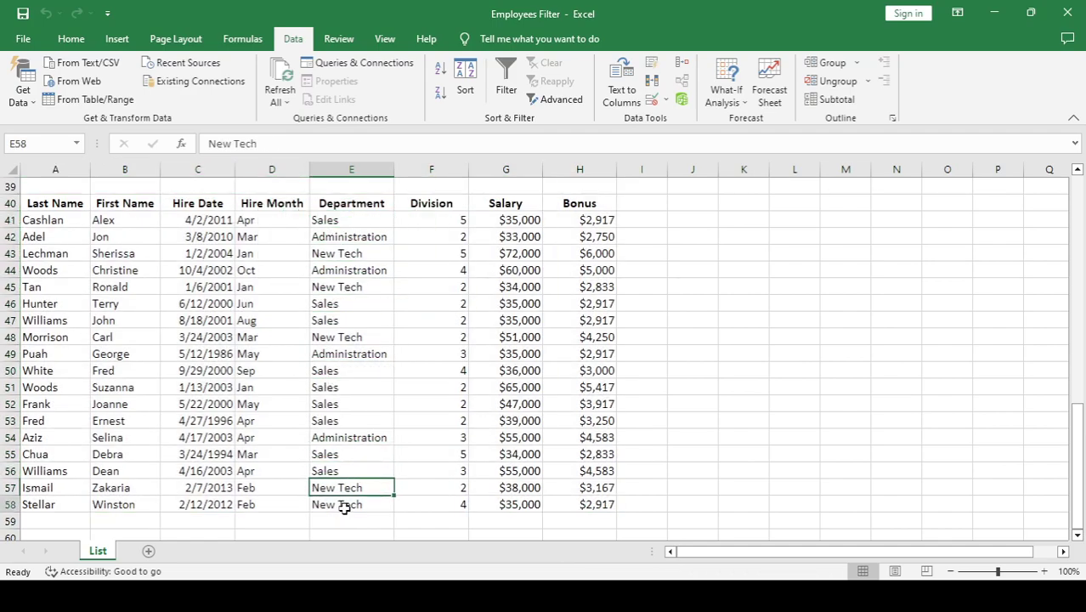
{"action": "left_click", "coordinate": [344, 505]}
{"action": "left_click", "coordinate": [345, 224]}
{"action": "left_click_drag", "start_coordinate": [340, 287], "coordinate": [338, 497]}
{"action": "left_click_drag", "start_coordinate": [338, 219], "coordinate": [338, 500]}
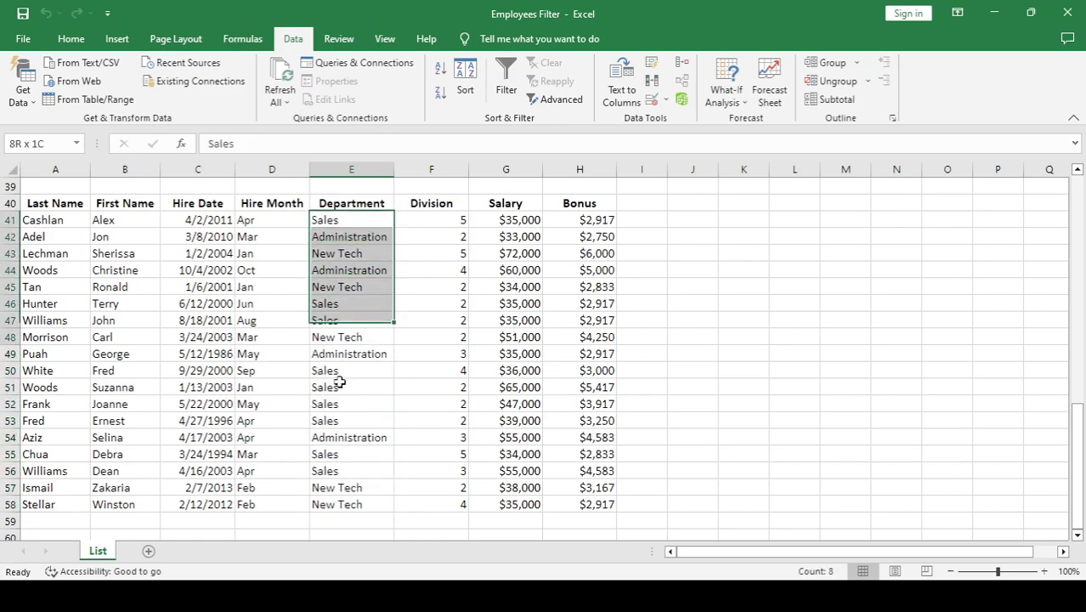
{"action": "left_click", "coordinate": [812, 485]}
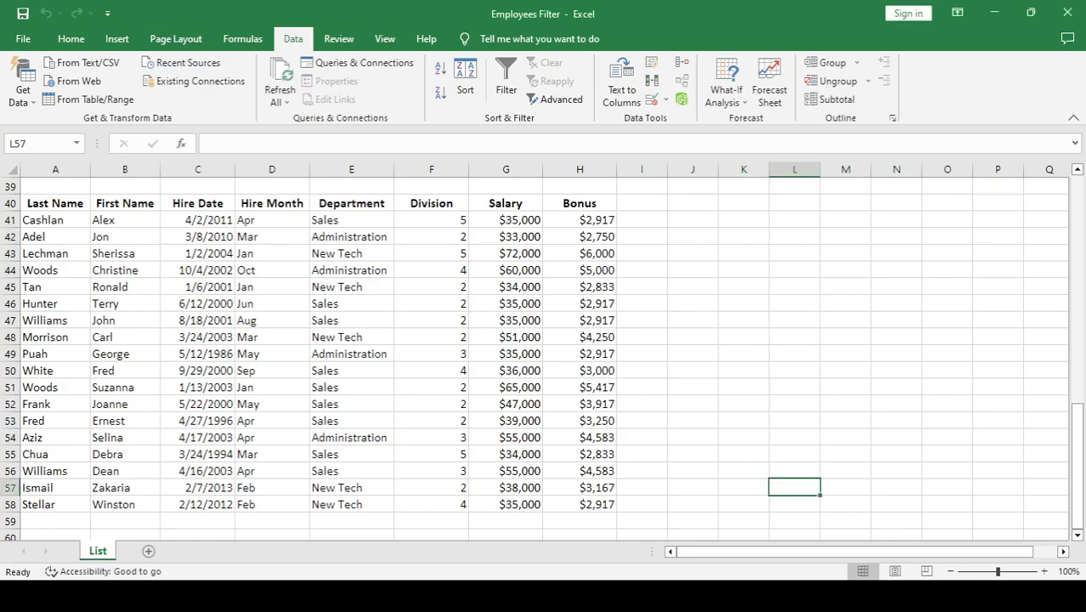
{"action": "scroll", "coordinate": [390, 490], "scroll_direction": "up", "scroll_amount": 3}
{"action": "scroll", "coordinate": [390, 491], "scroll_direction": "up", "scroll_amount": 4}
{"action": "scroll", "coordinate": [390, 491], "scroll_direction": "up", "scroll_amount": 5}
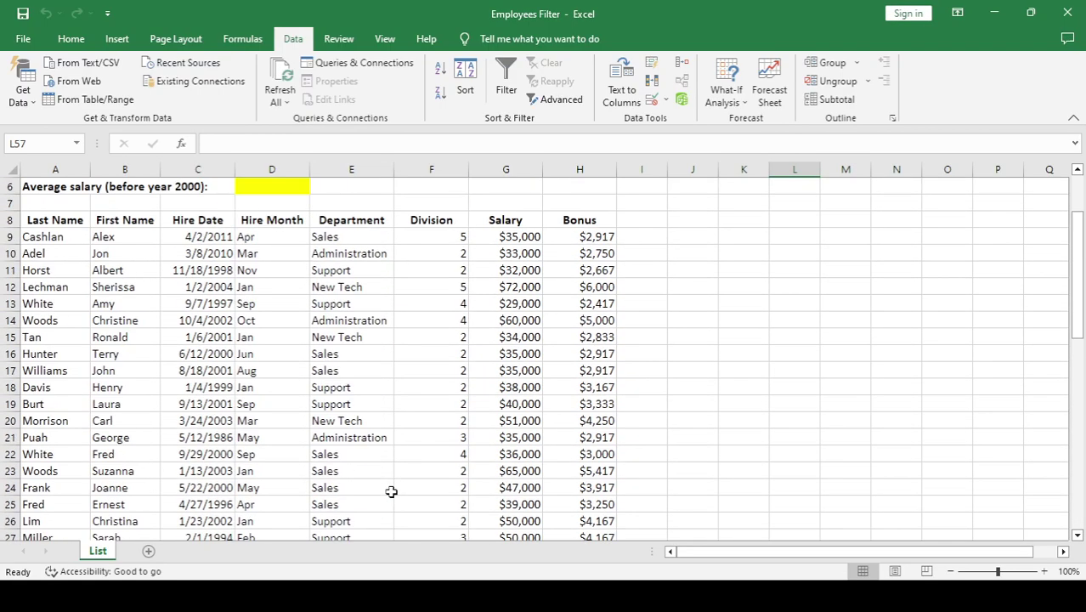
{"action": "scroll", "coordinate": [391, 491], "scroll_direction": "up", "scroll_amount": 1}
{"action": "scroll", "coordinate": [391, 491], "scroll_direction": "down", "scroll_amount": 4}
{"action": "scroll", "coordinate": [391, 491], "scroll_direction": "down", "scroll_amount": 5}
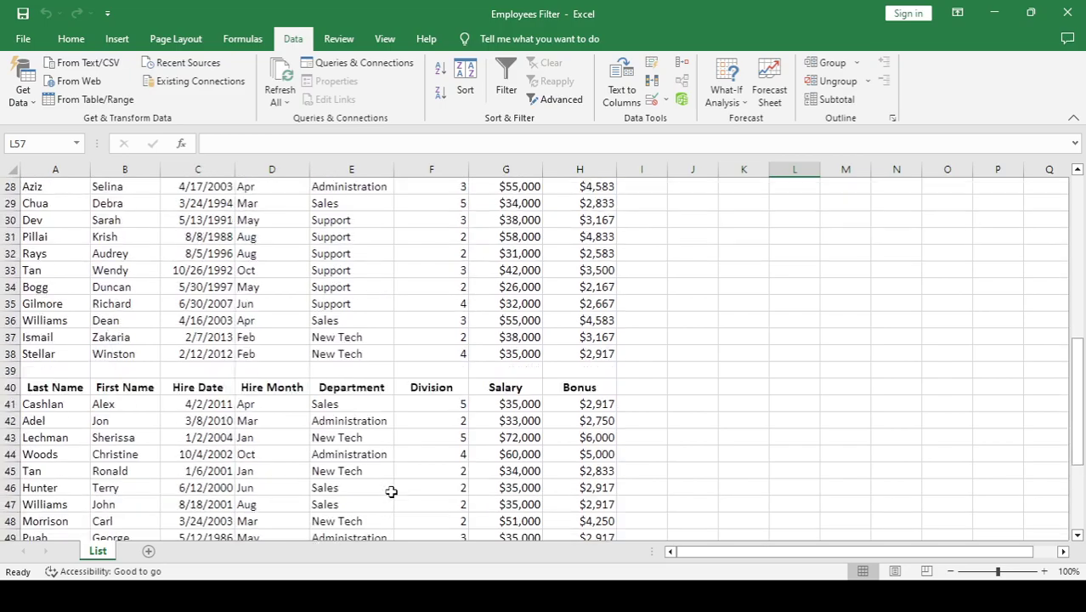
{"action": "scroll", "coordinate": [390, 491], "scroll_direction": "down", "scroll_amount": 3}
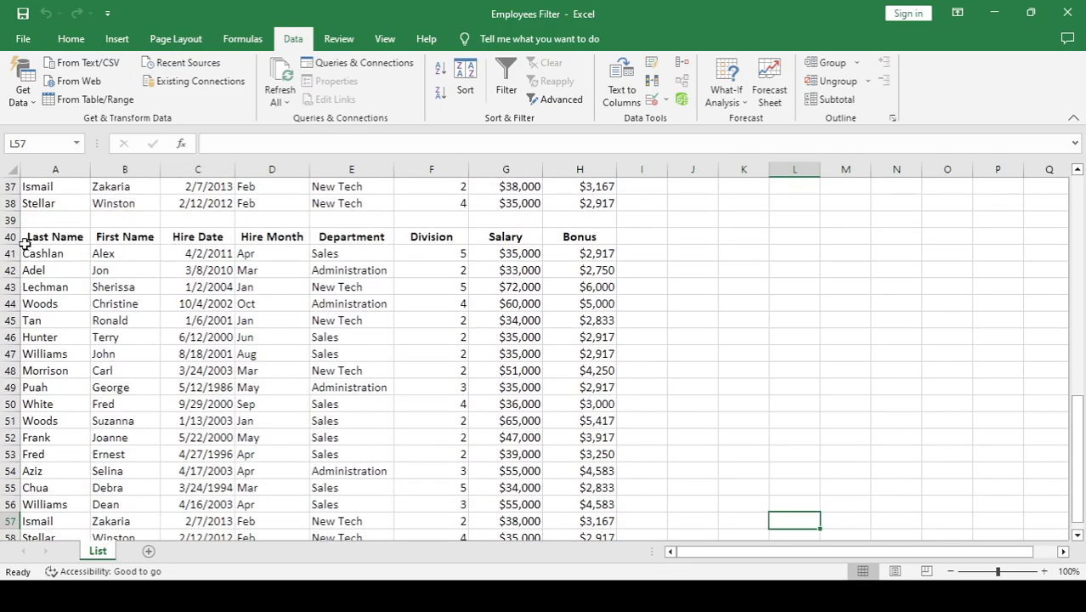
{"action": "scroll", "coordinate": [521, 338], "scroll_direction": "up", "scroll_amount": 5}
{"action": "scroll", "coordinate": [522, 338], "scroll_direction": "up", "scroll_amount": 6}
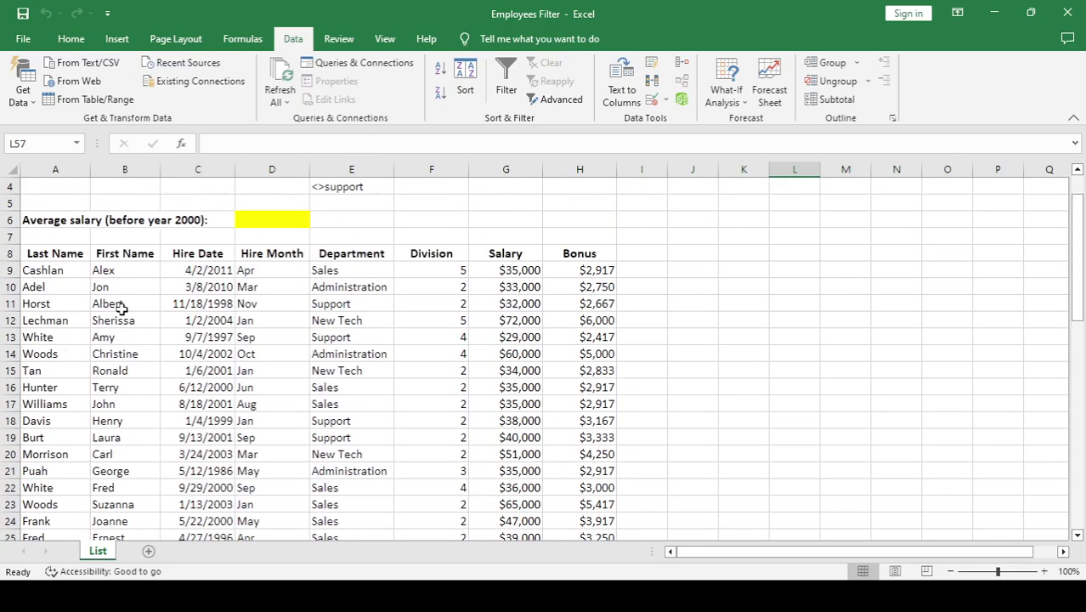
{"action": "mouse_move", "coordinate": [41, 250]}
{"action": "left_mouse_down"}
{"action": "mouse_move", "coordinate": [538, 375]}
{"action": "mouse_move", "coordinate": [565, 521]}
{"action": "left_mouse_up"}
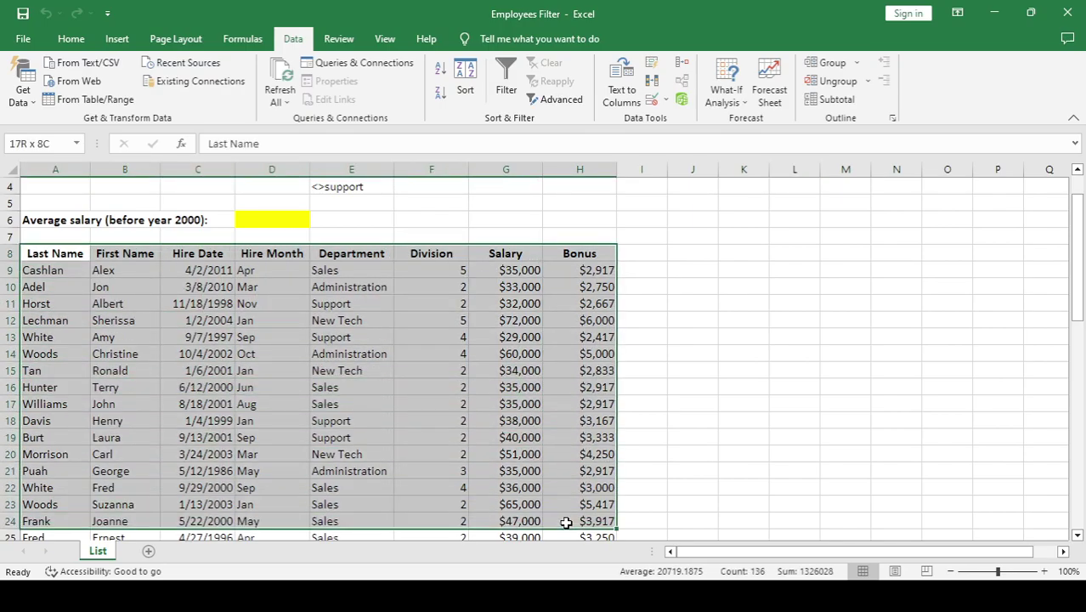
{"action": "scroll", "coordinate": [764, 409], "scroll_direction": "down", "scroll_amount": 3}
{"action": "scroll", "coordinate": [764, 410], "scroll_direction": "down", "scroll_amount": 6}
{"action": "scroll", "coordinate": [764, 409], "scroll_direction": "down", "scroll_amount": 1}
{"action": "scroll", "coordinate": [764, 409], "scroll_direction": "down", "scroll_amount": 1}
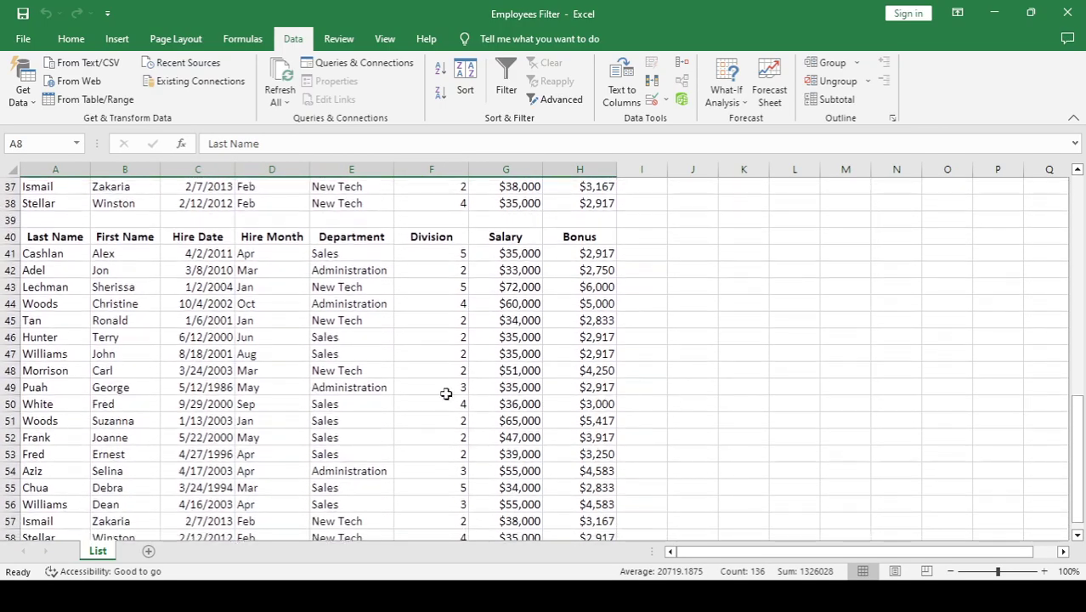
{"action": "left_click", "coordinate": [32, 237]}
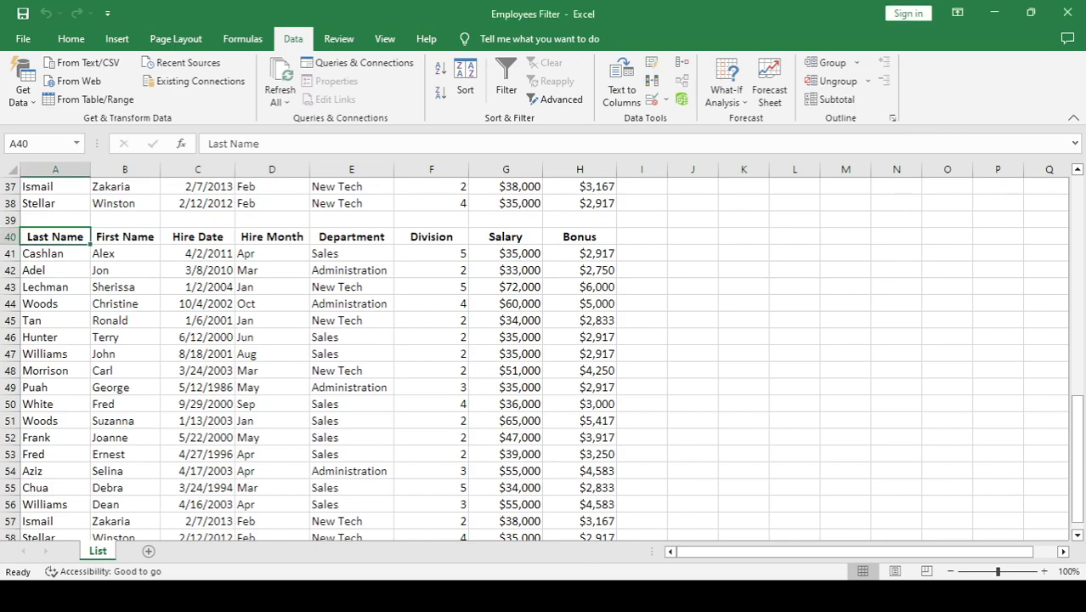
- Select rows 40–58 holding the copied records and delete their contents
{"action": "left_click_drag", "start_coordinate": [10, 236], "coordinate": [9, 554]}
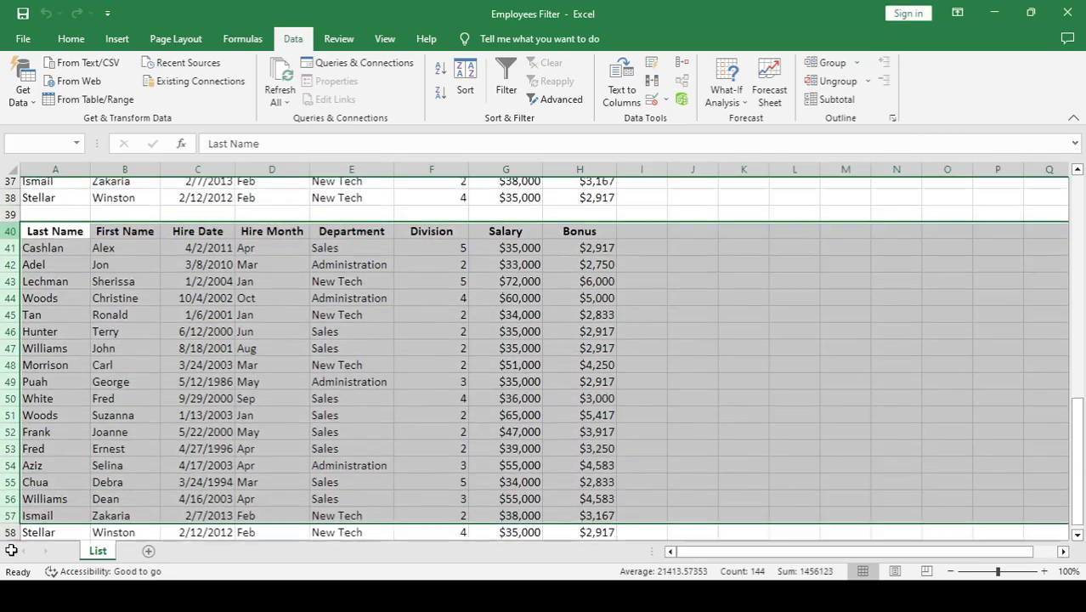
{"action": "left_click_drag", "start_coordinate": [9, 553], "coordinate": [10, 518]}
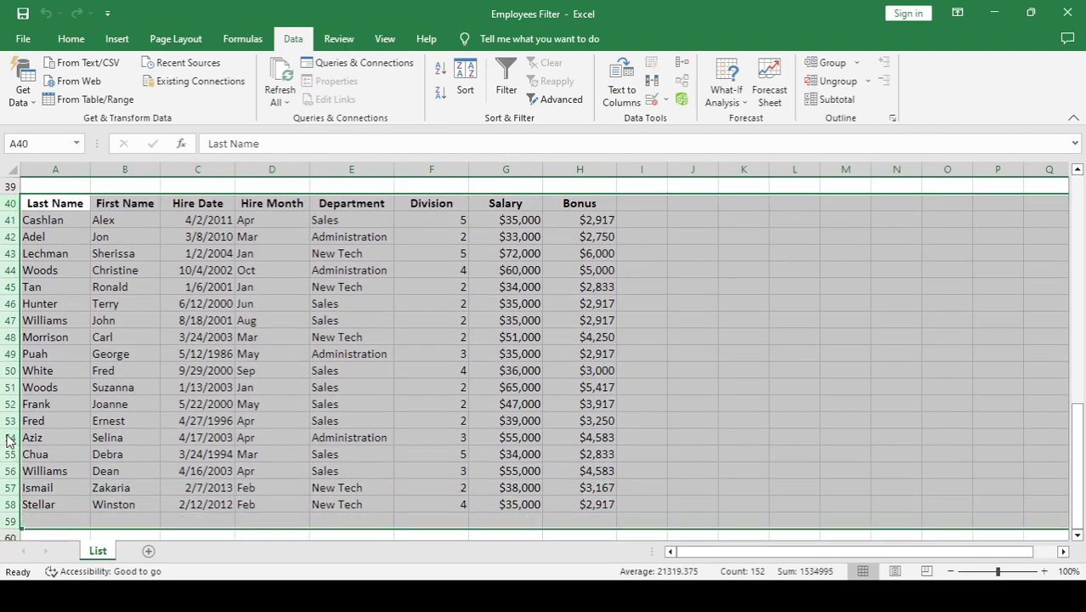
{"action": "key", "text": "Delete"}
{"action": "left_click", "coordinate": [315, 348]}
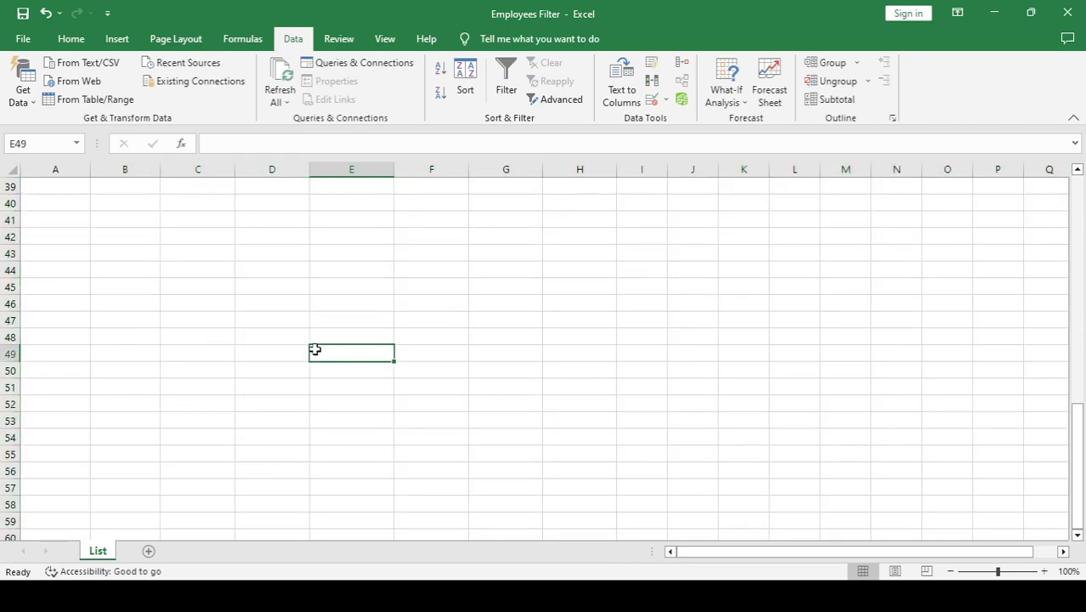
{"action": "scroll", "coordinate": [314, 348], "scroll_direction": "up", "scroll_amount": 9}
{"action": "scroll", "coordinate": [314, 348], "scroll_direction": "up", "scroll_amount": 4}
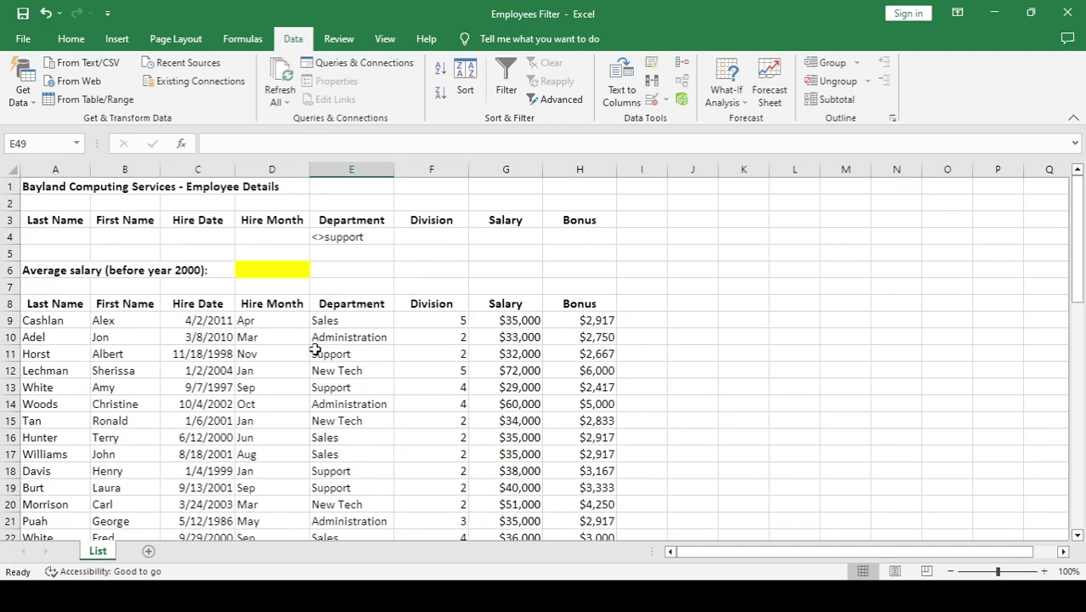